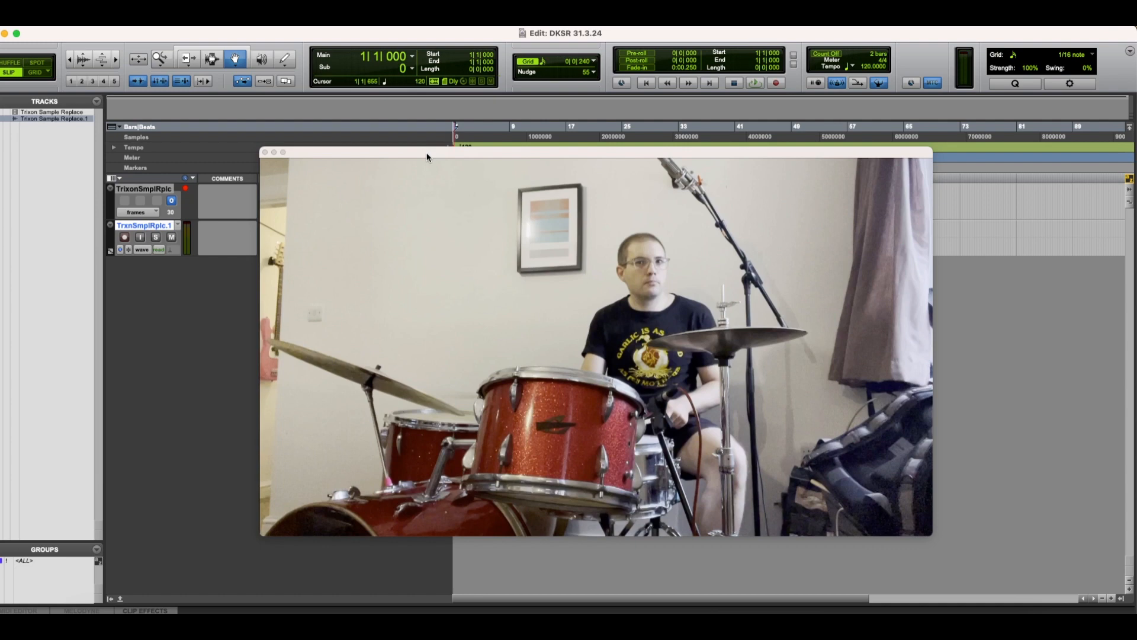
# Step: Move the floating video window clear of the clips and briefly play back the drum recording
pyautogui.moveTo(427, 153); pyautogui.dragTo(695, 58)
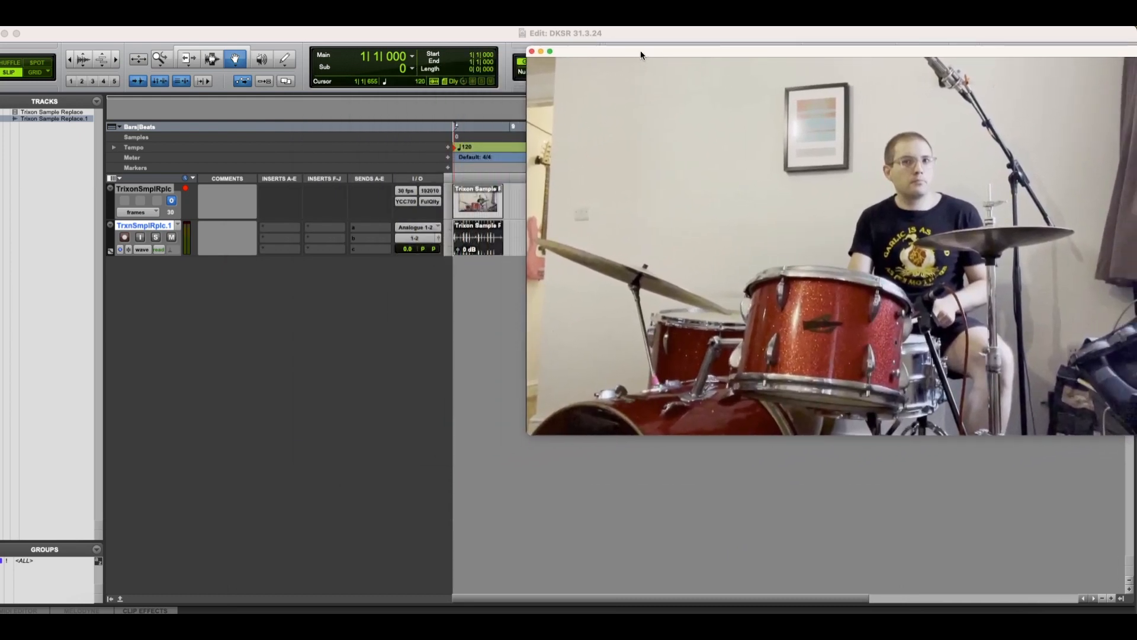
pyautogui.click(501, 191)
pyautogui.press('space')
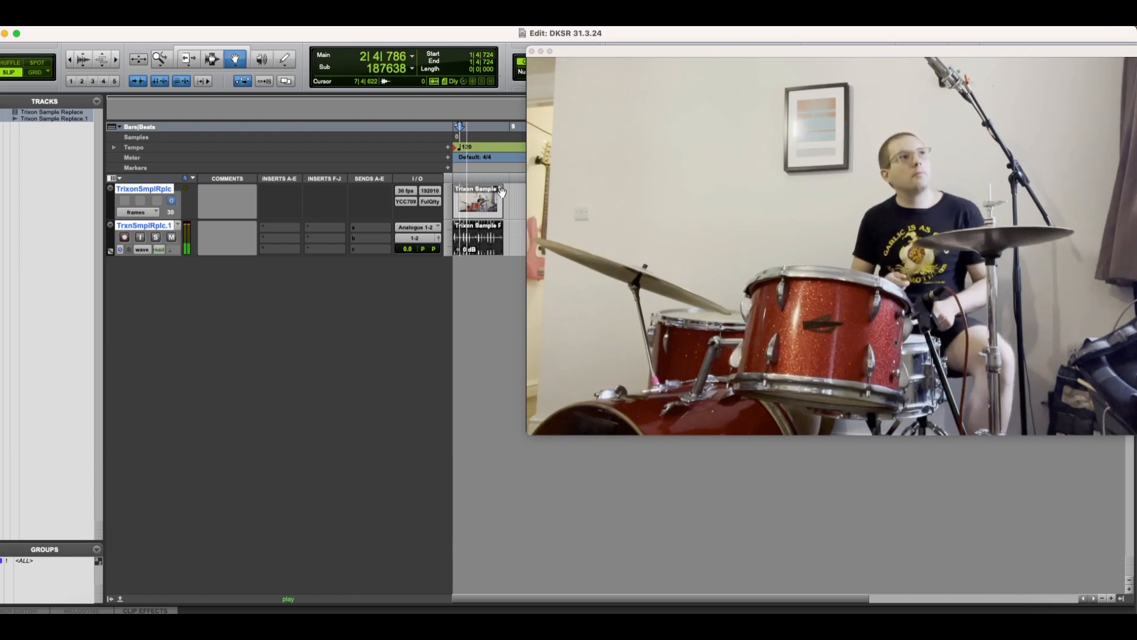
pyautogui.press('space')
# Step: Duplicate the drum audio track once with all its data, inserting the copy after the selected track
pyautogui.click(140, 227)
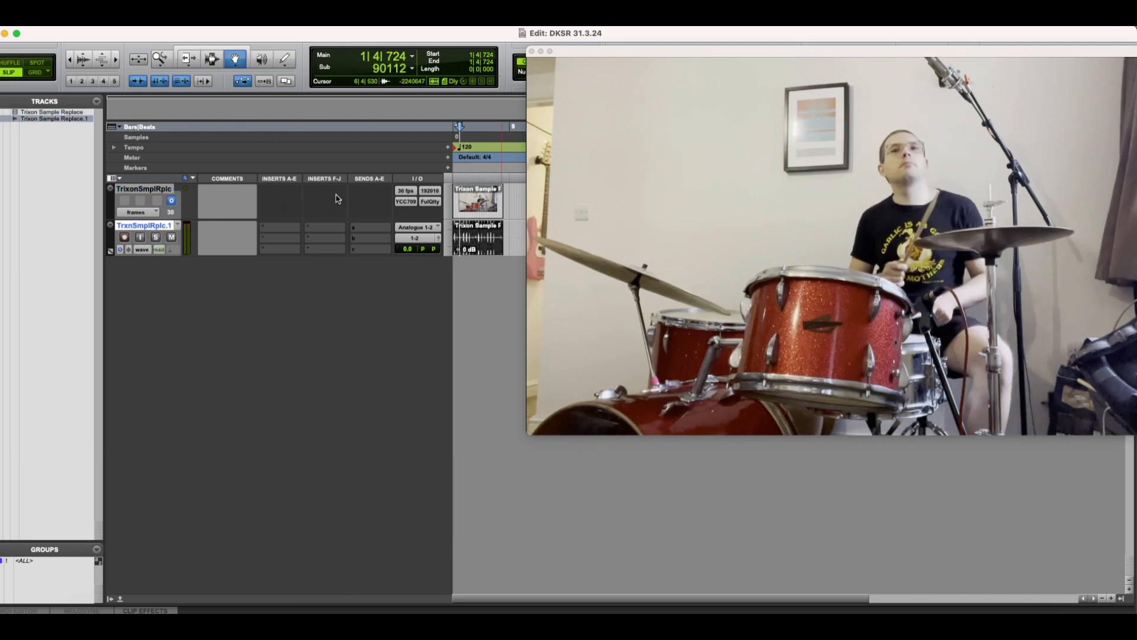
pyautogui.press('t')
pyautogui.press('t')
pyautogui.hotkey('alt', 'shift', 'd')
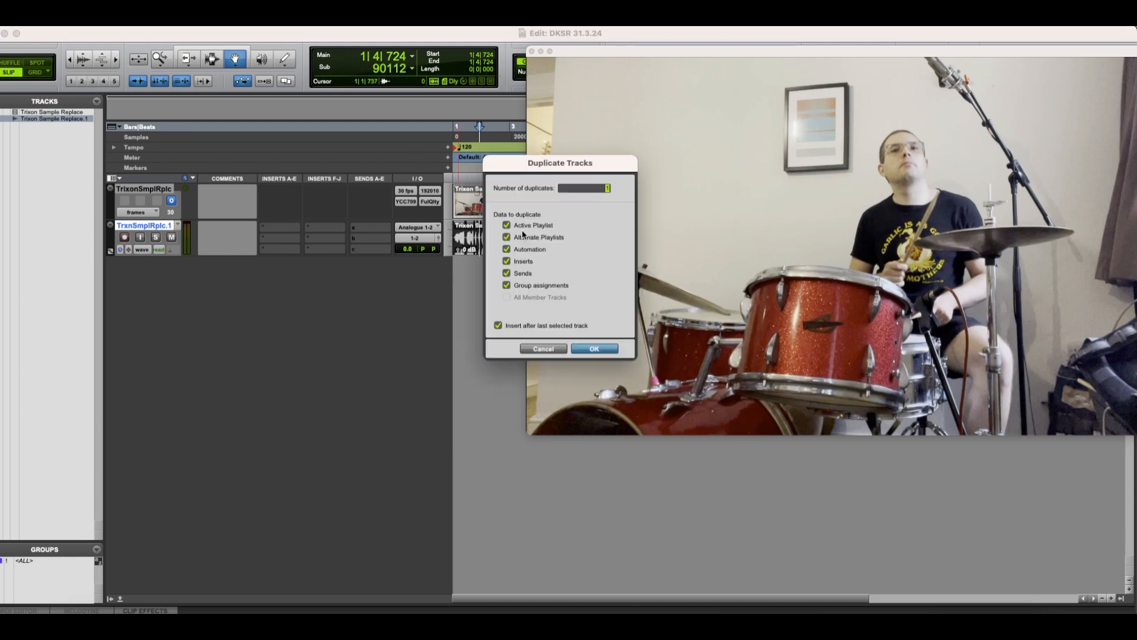
pyautogui.click(523, 214)
pyautogui.press('Return')
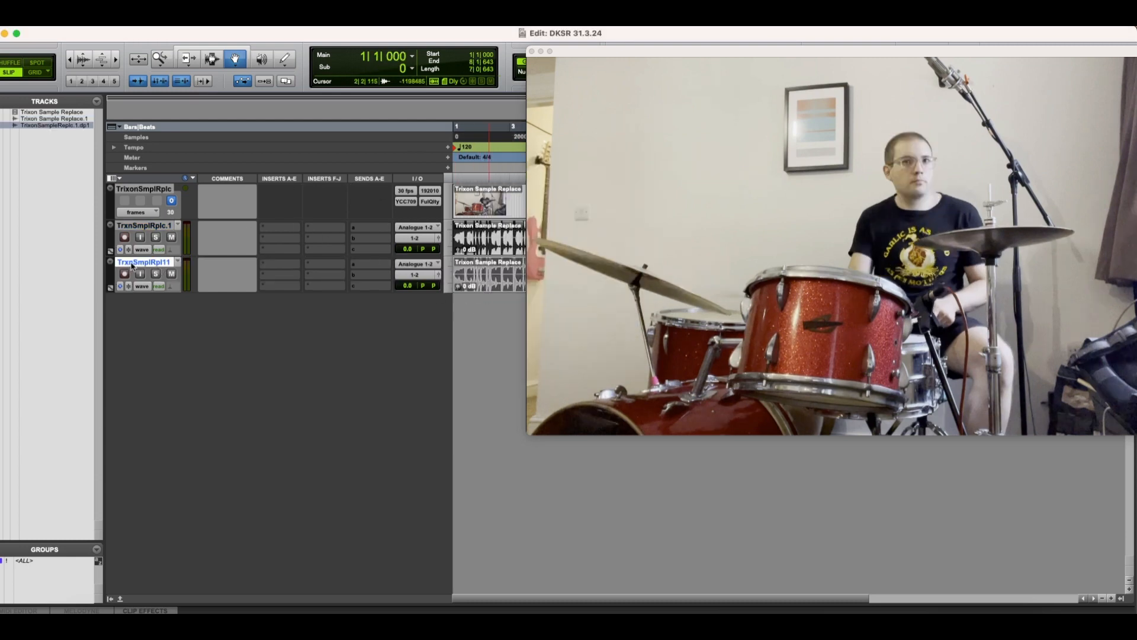
# Step: Rename the duplicated drum track "SR Audio 2"
pyautogui.doubleClick(133, 264)
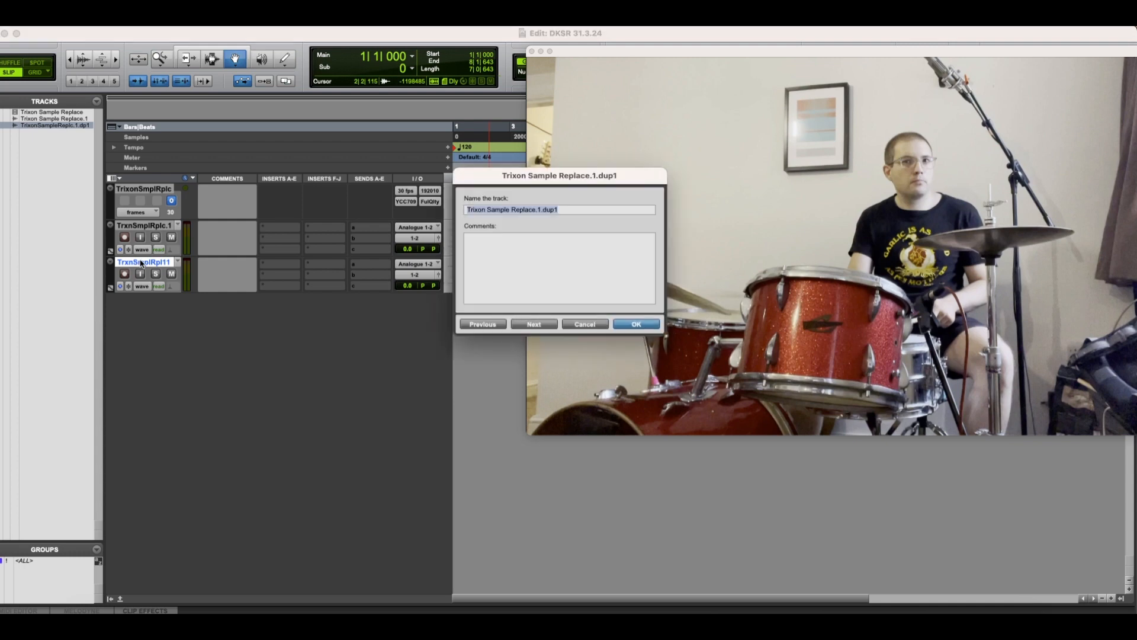
pyautogui.write('SR Audio')
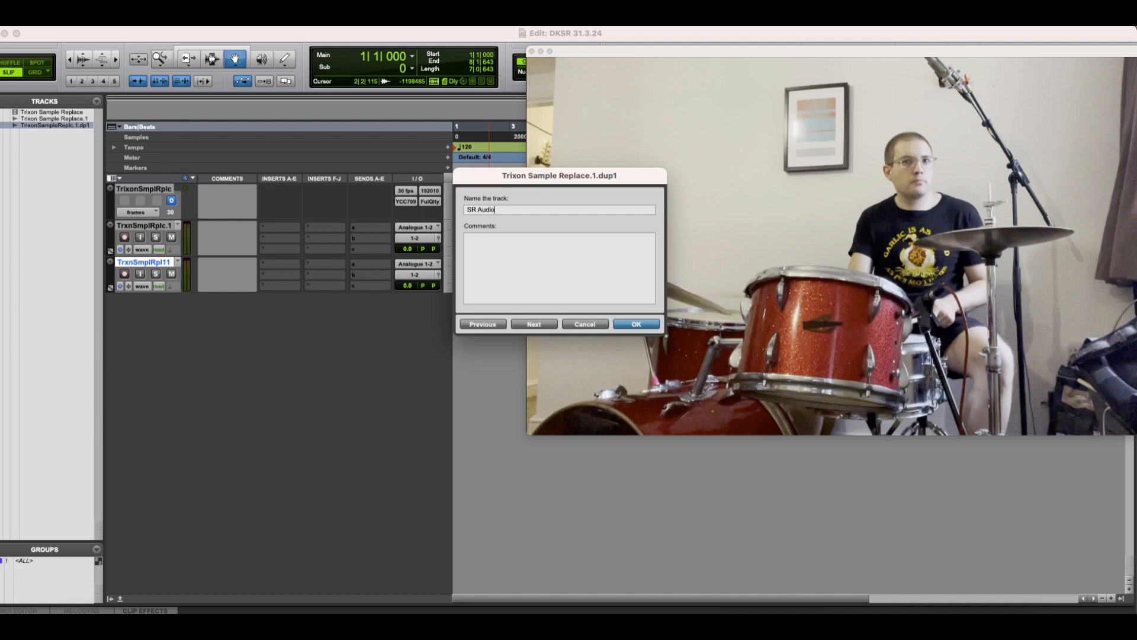
pyautogui.write(' 2')
pyautogui.press('Return')
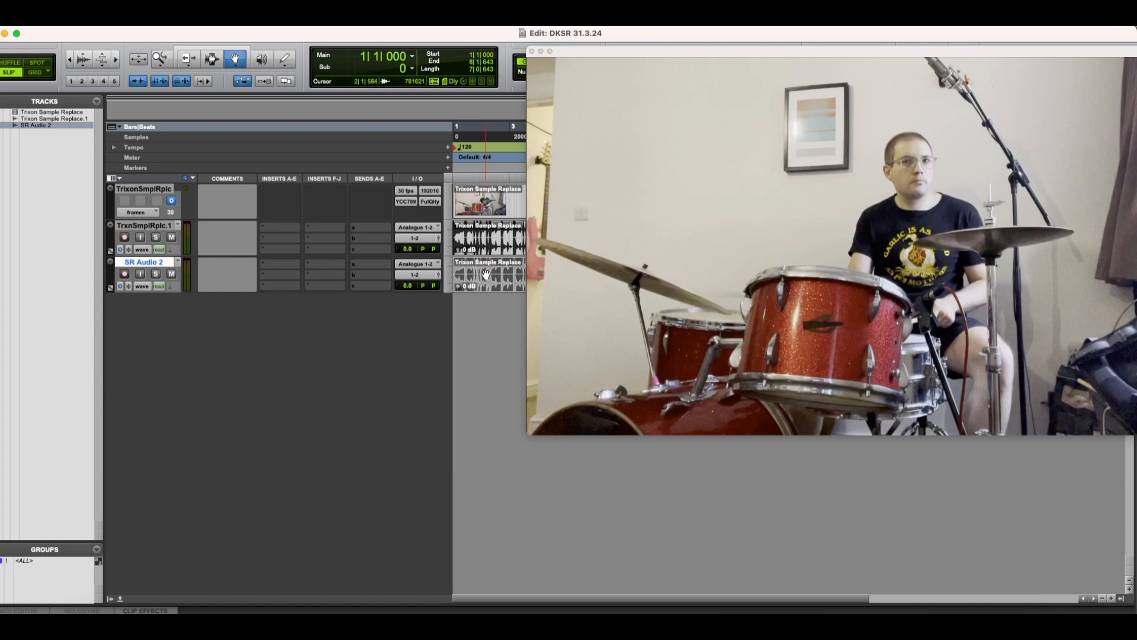
# Step: Clear the floating video window away from the edit timeline
pyautogui.press('t')
pyautogui.press('t')
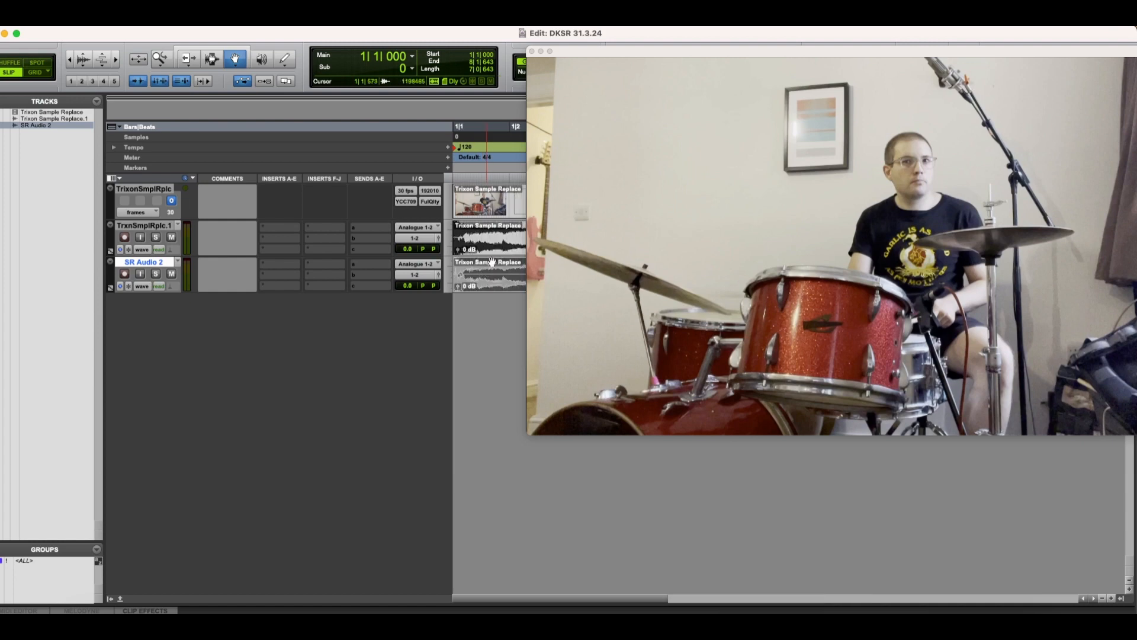
pyautogui.click(541, 52)
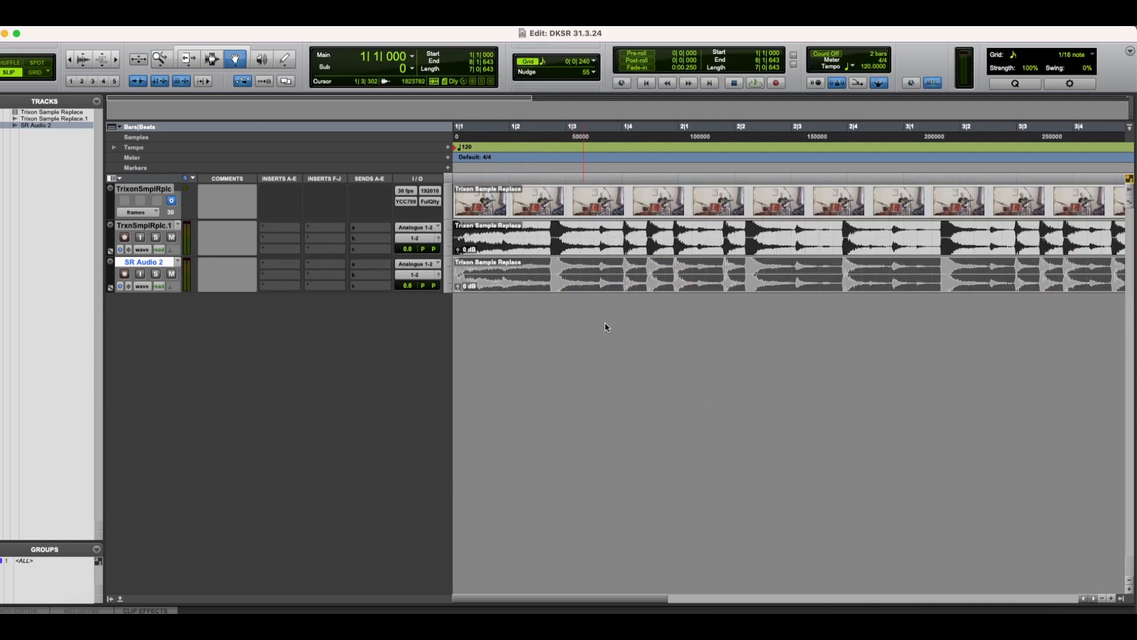
# Step: Activate the Selector tool, mute the original drum audio track and play back the SR Audio 2 copy
pyautogui.press('r')
pyautogui.press('r')
pyautogui.press('r')
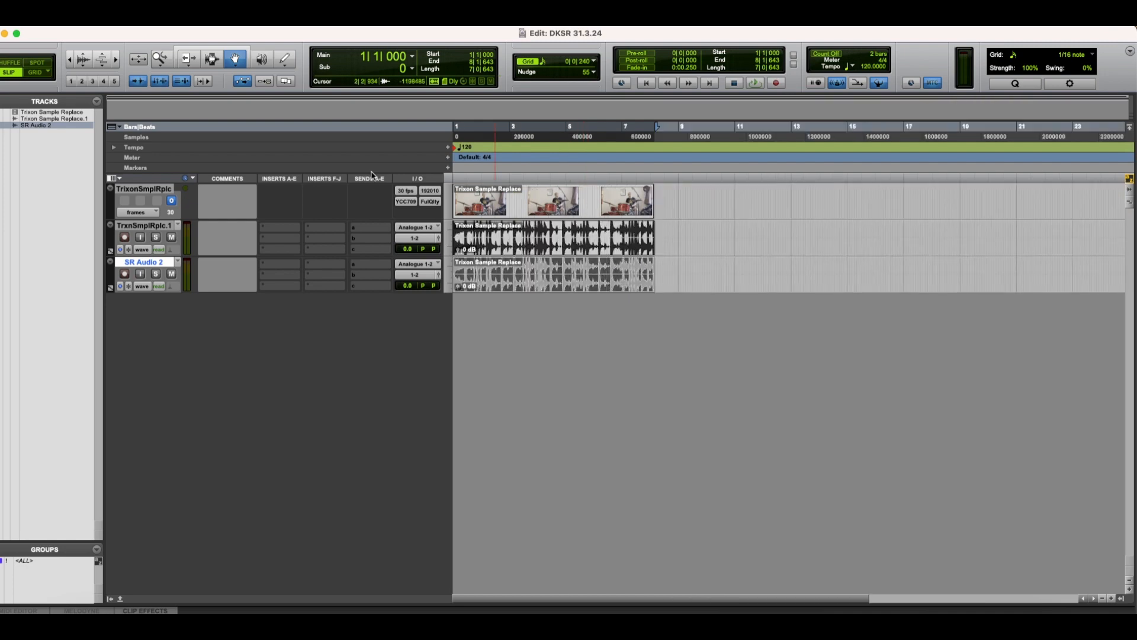
pyautogui.press('t')
pyautogui.press('t')
pyautogui.press('t')
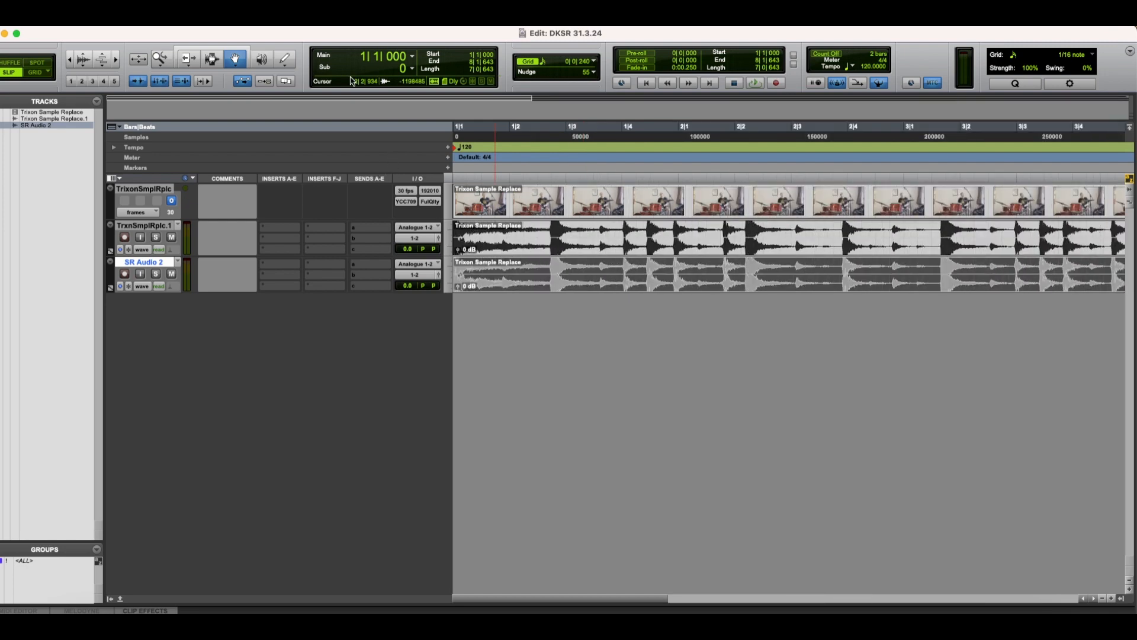
pyautogui.click(208, 58)
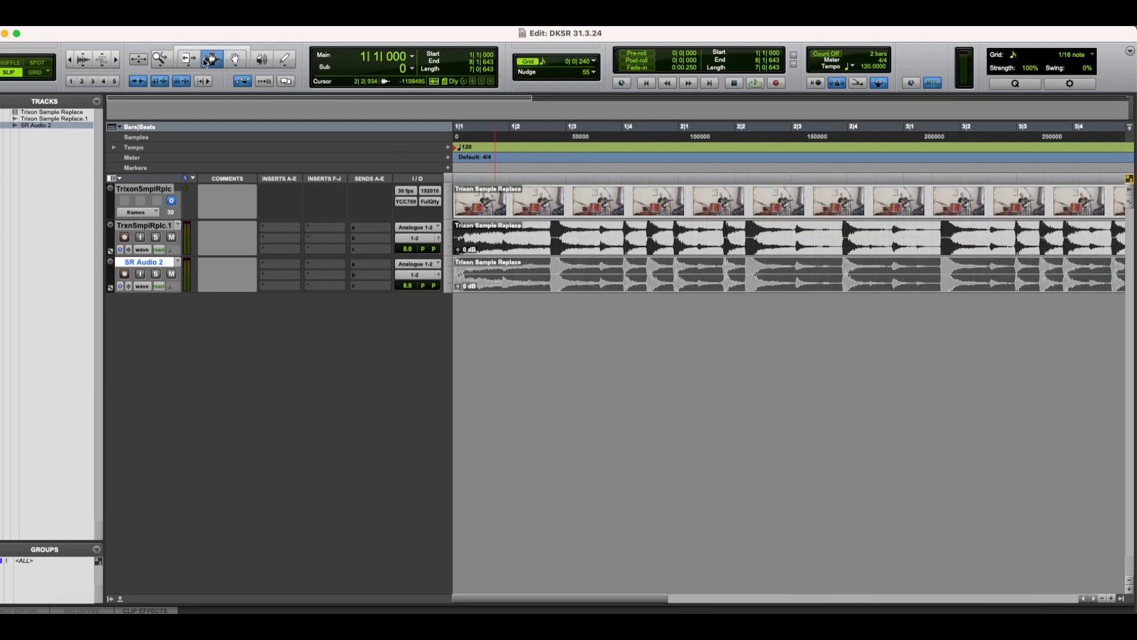
pyautogui.click(171, 237)
pyautogui.press('space')
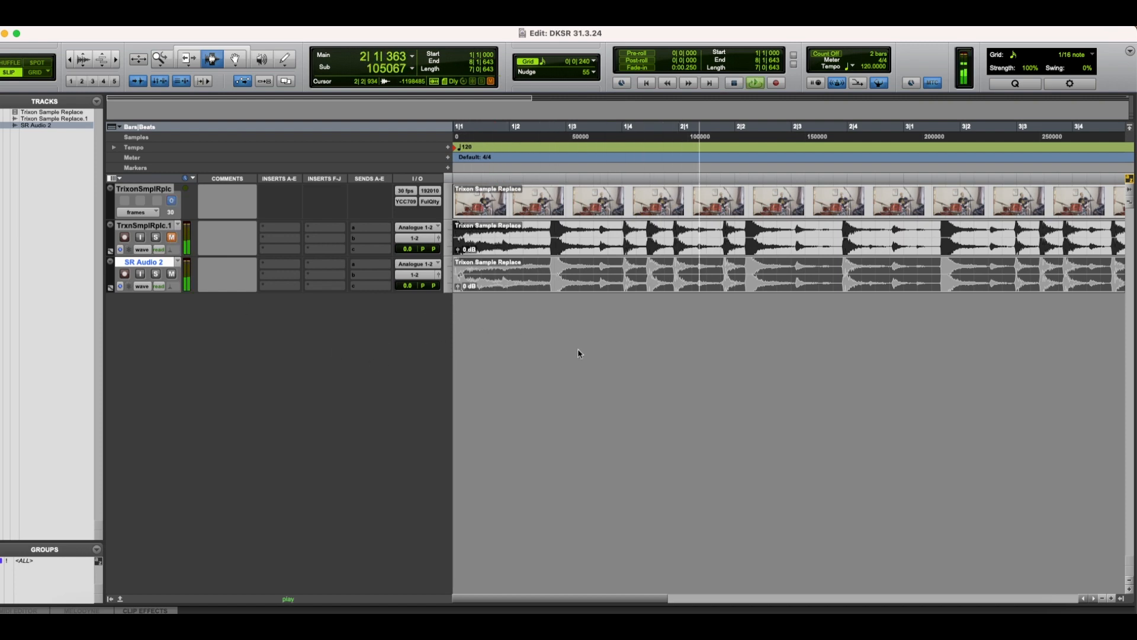
pyautogui.press('space')
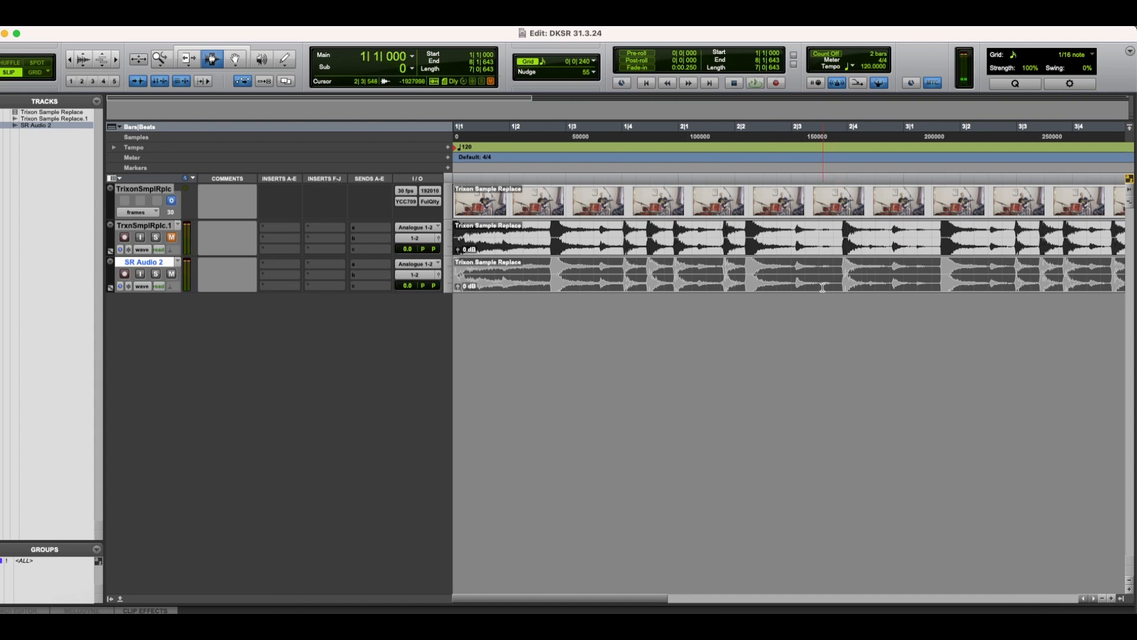
# Step: Separate the SR Audio 2 clip at the downbeat of each played bar, starting with the hit at 2|3|871
pyautogui.click(843, 281)
pyautogui.press('super+e')
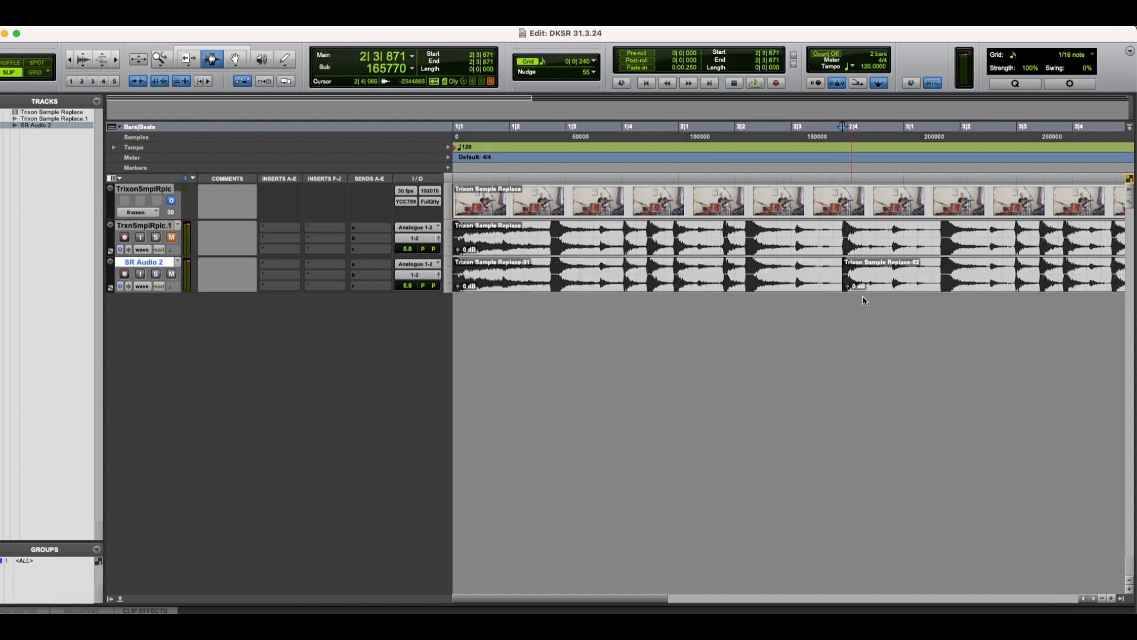
pyautogui.hscroll(8, 853, 289)
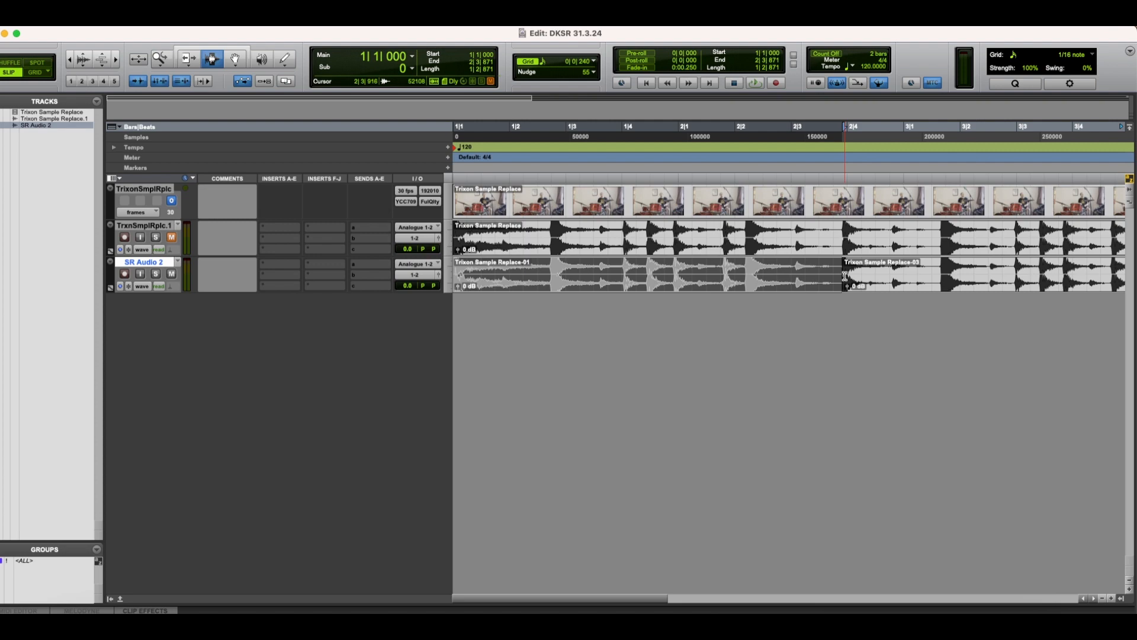
# Step: Add bar/beat markers for the first SR Audio 2 clip, starting at 1|1|000 and ending at 2|1|000 in 4/4
pyautogui.press('super+i')
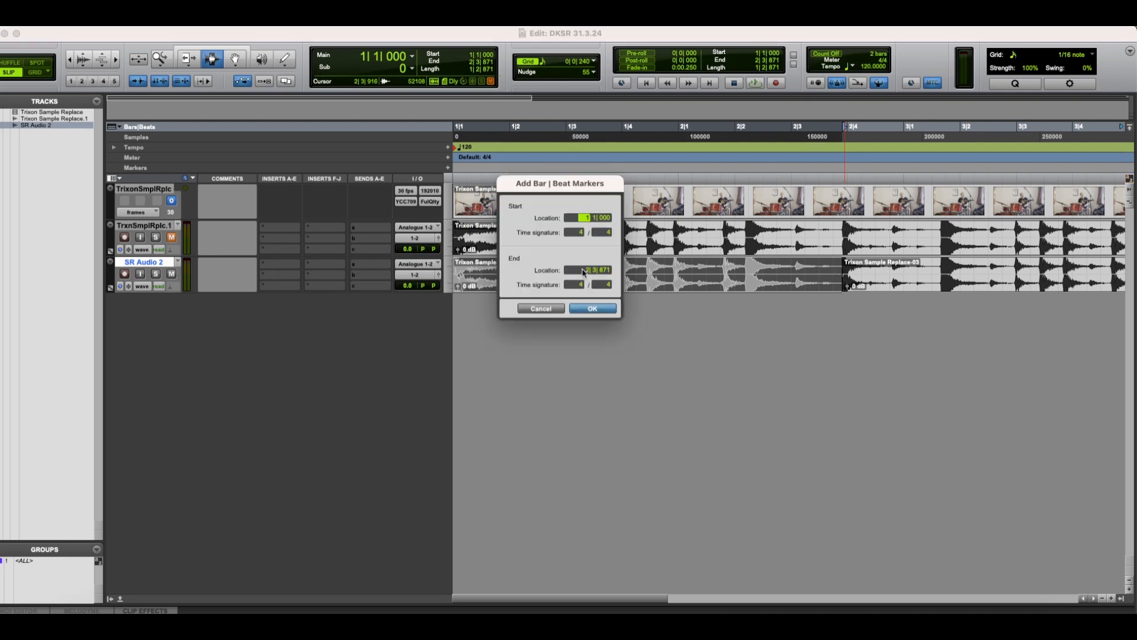
pyautogui.click(584, 270)
pyautogui.press('Return')
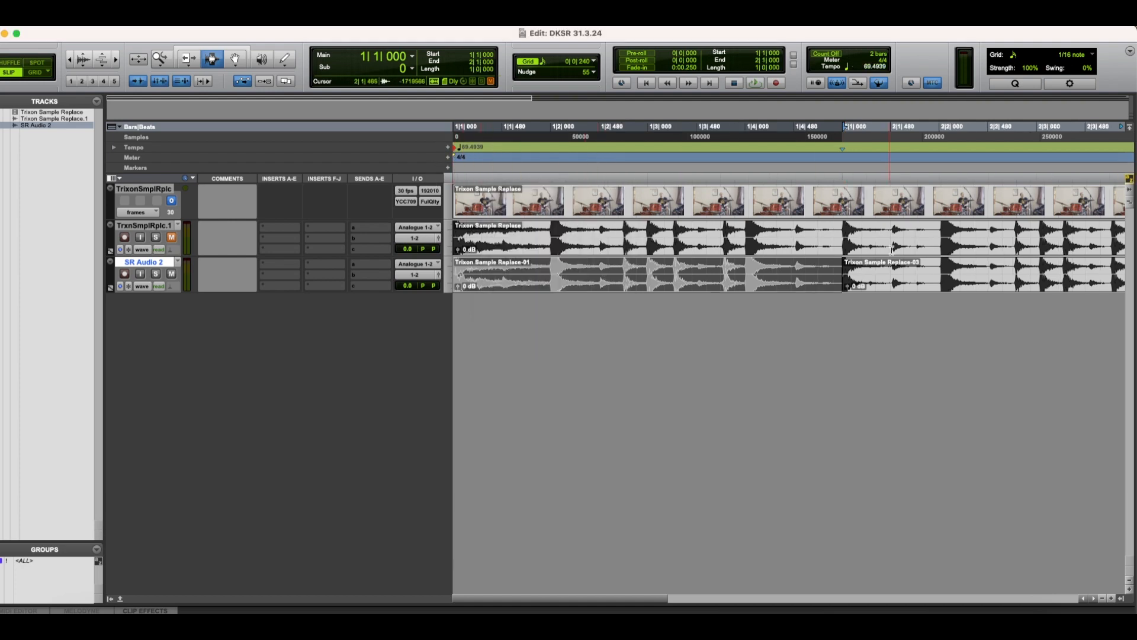
# Step: Select the second SR Audio 2 clip and add bar/beat markers from 2|1|000 to 3|1|000
pyautogui.hscroll(5, 915, 279)
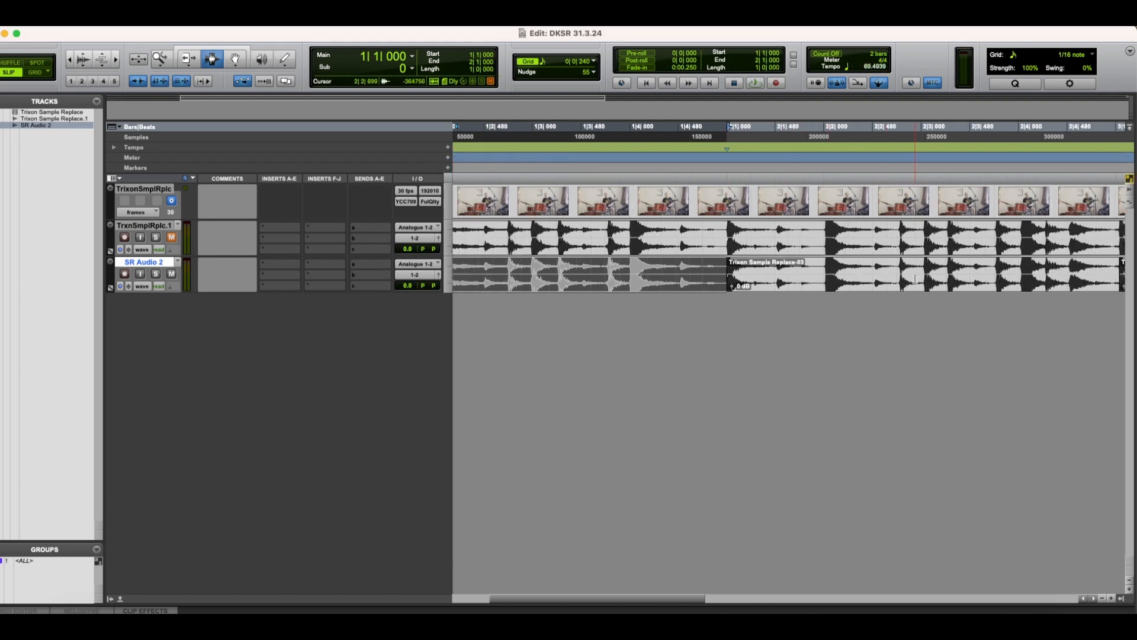
pyautogui.doubleClick(933, 288)
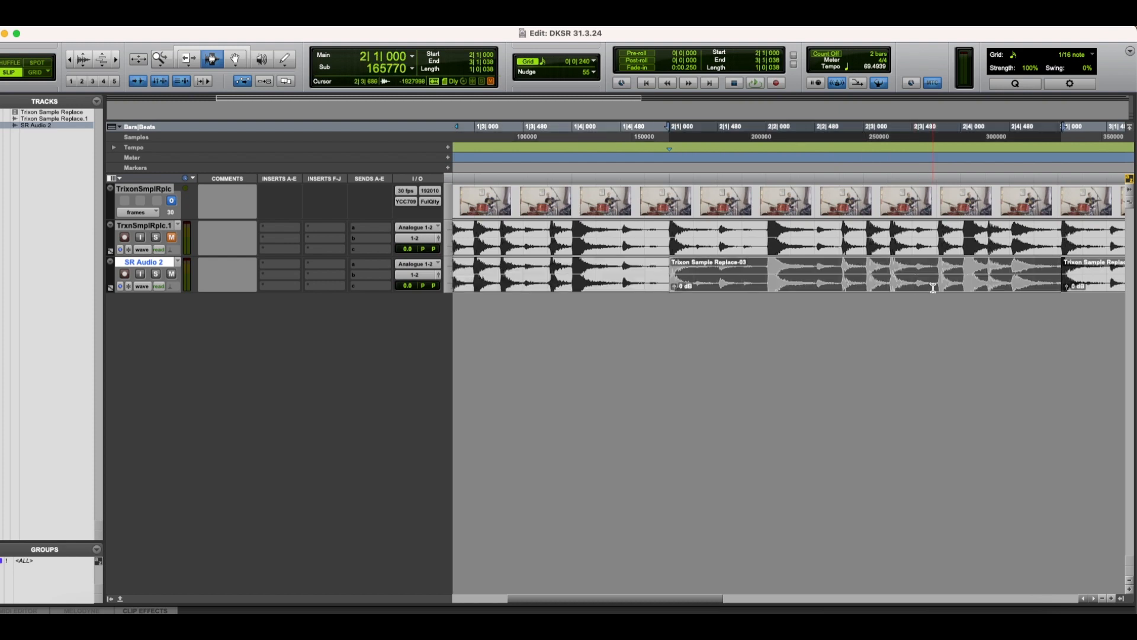
pyautogui.press('super+i')
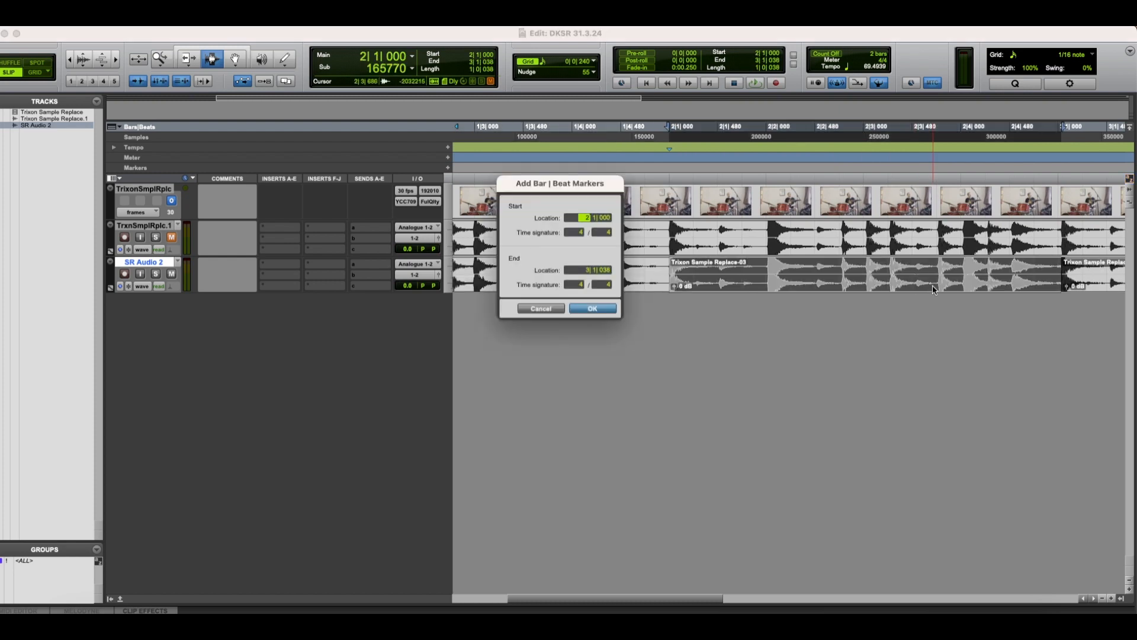
pyautogui.click(588, 271)
pyautogui.click(592, 309)
# Step: Select the third SR Audio 2 clip and add bar/beat markers from 3|1|000 to 4|1|000
pyautogui.hscroll(3, 744, 380)
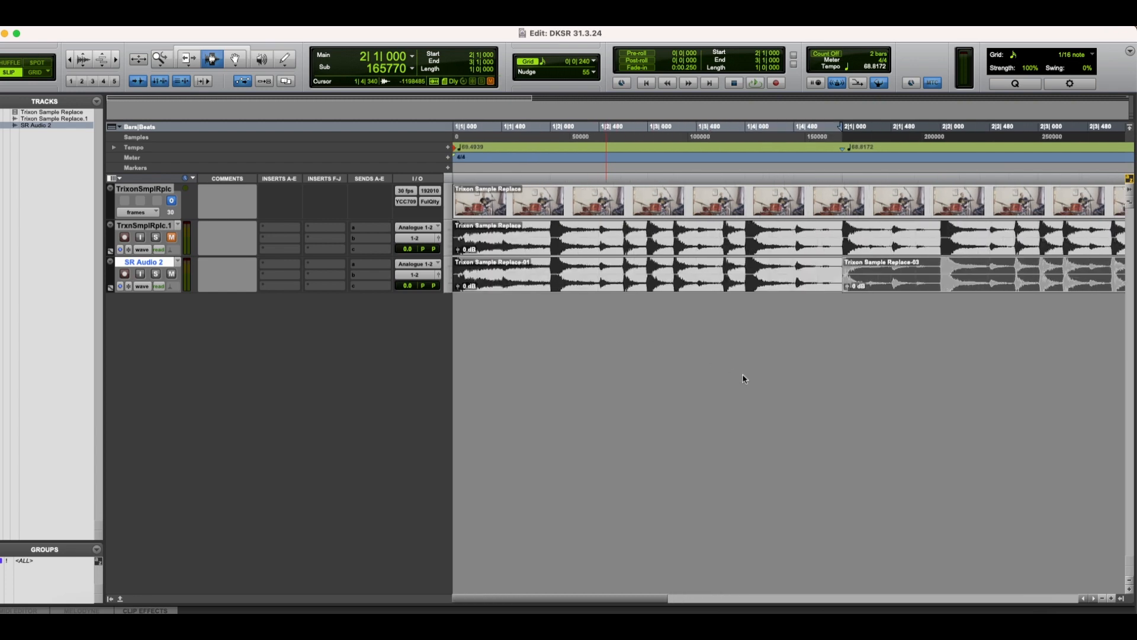
pyautogui.hscroll(3, 744, 379)
pyautogui.doubleClick(914, 284)
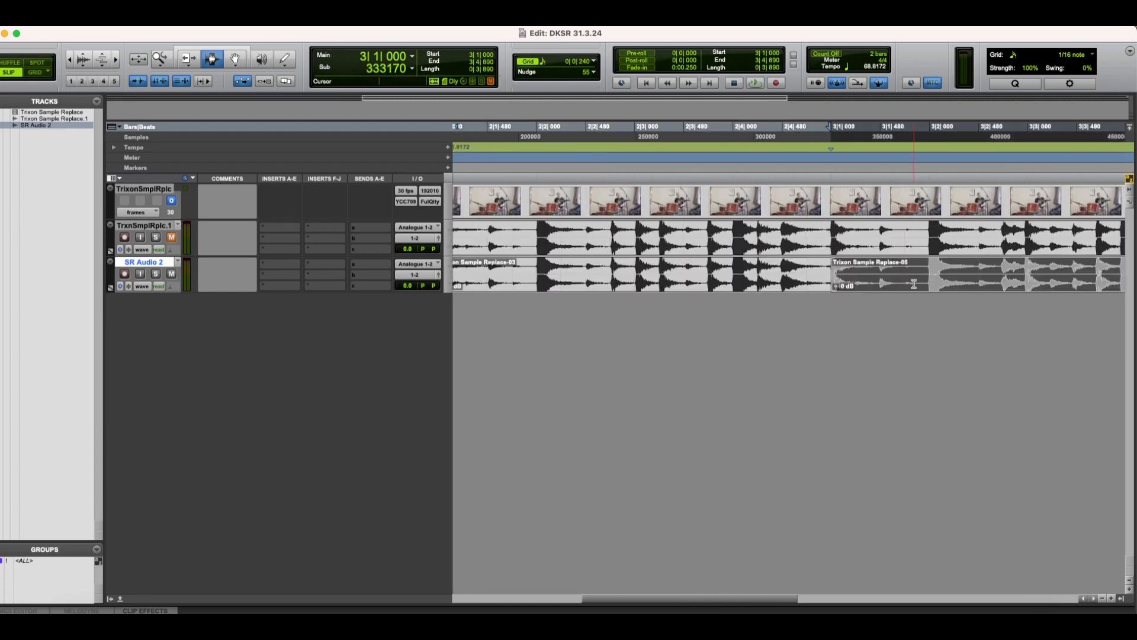
pyautogui.press('super+i')
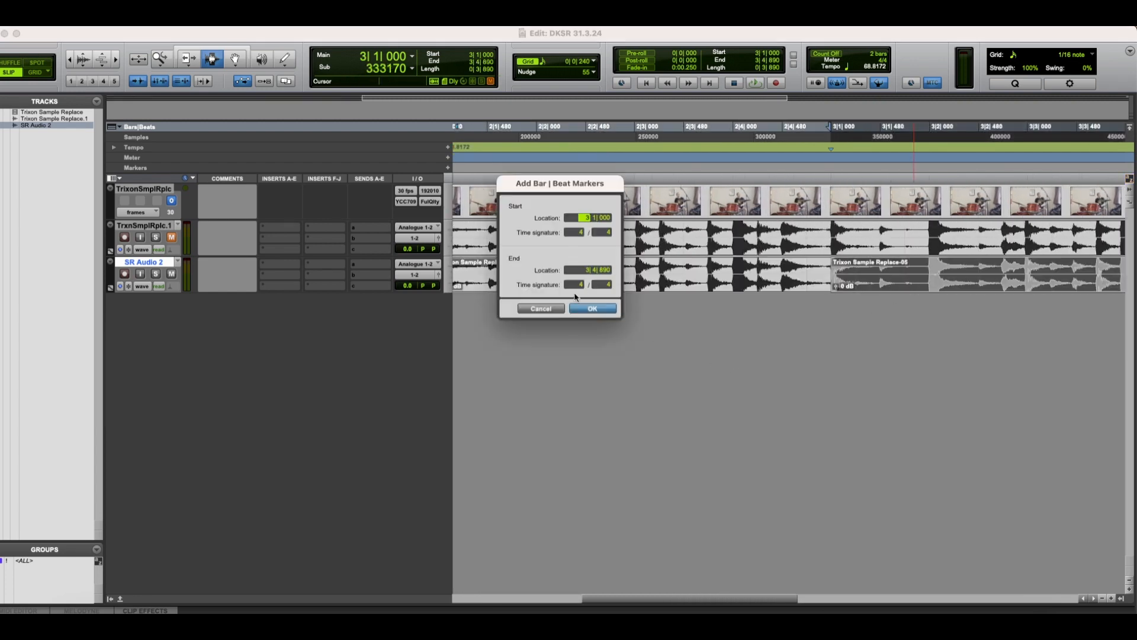
pyautogui.click(587, 270)
pyautogui.click(598, 307)
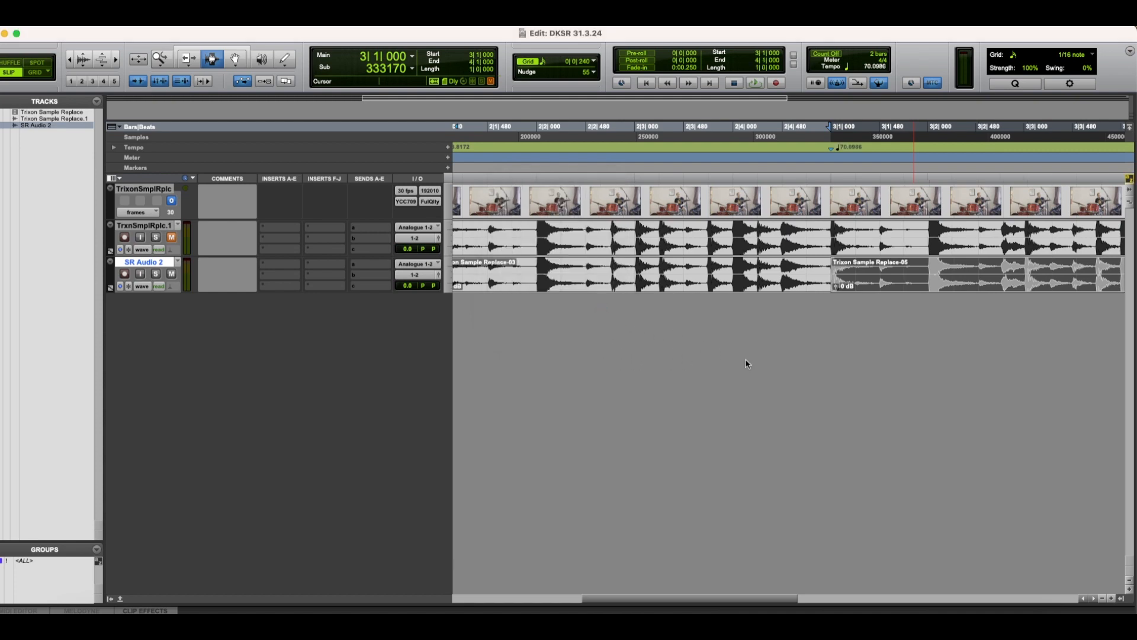
# Step: Add bar/beat markers for the fourth SR Audio 2 clip, from 4|1|000 to the start of bar 5
pyautogui.hscroll(3, 747, 361)
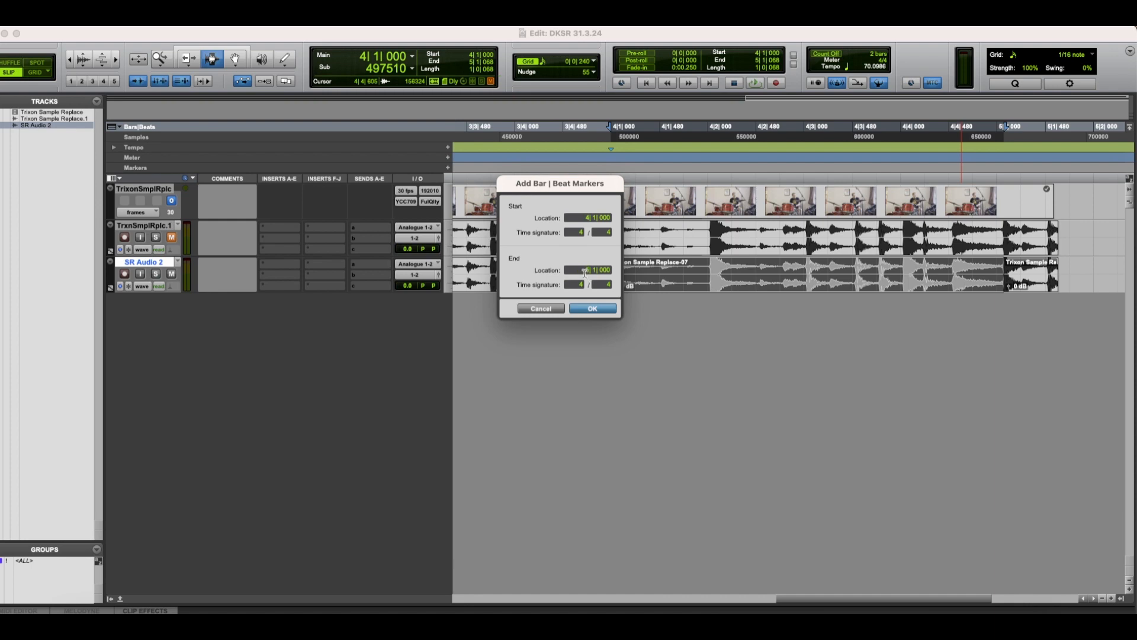
pyautogui.press('Return')
pyautogui.press('r')
pyautogui.press('r')
pyautogui.press('r')
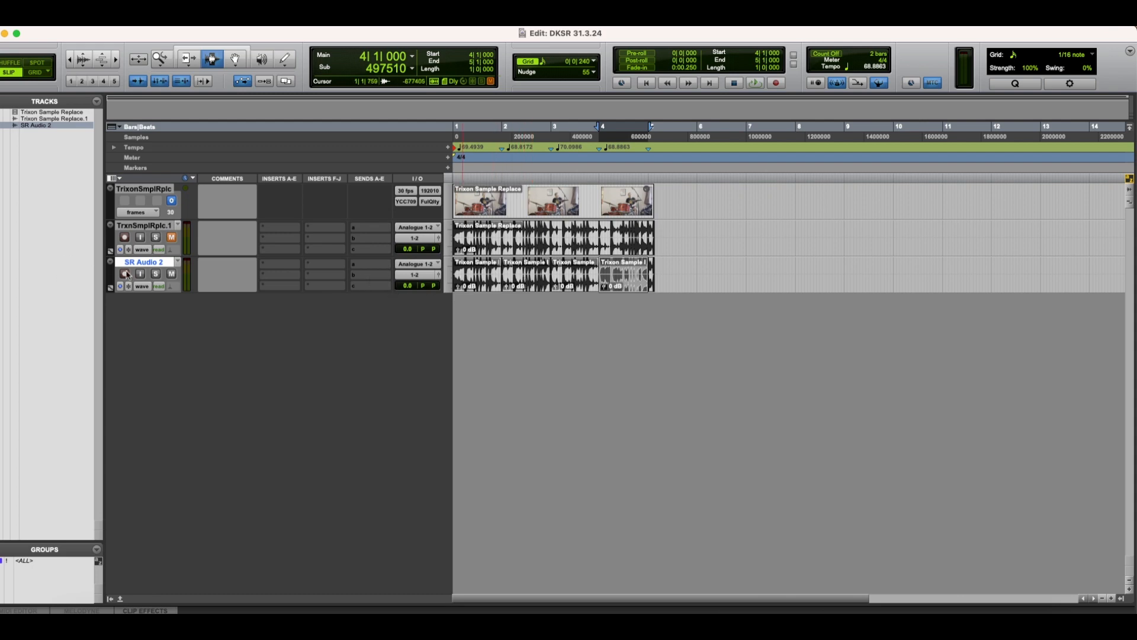
# Step: Duplicate the SR Audio 2 track once and rename the two tracks "Kick Original" and "Snare Original"
pyautogui.hotkey('alt', 'shift', 'd')
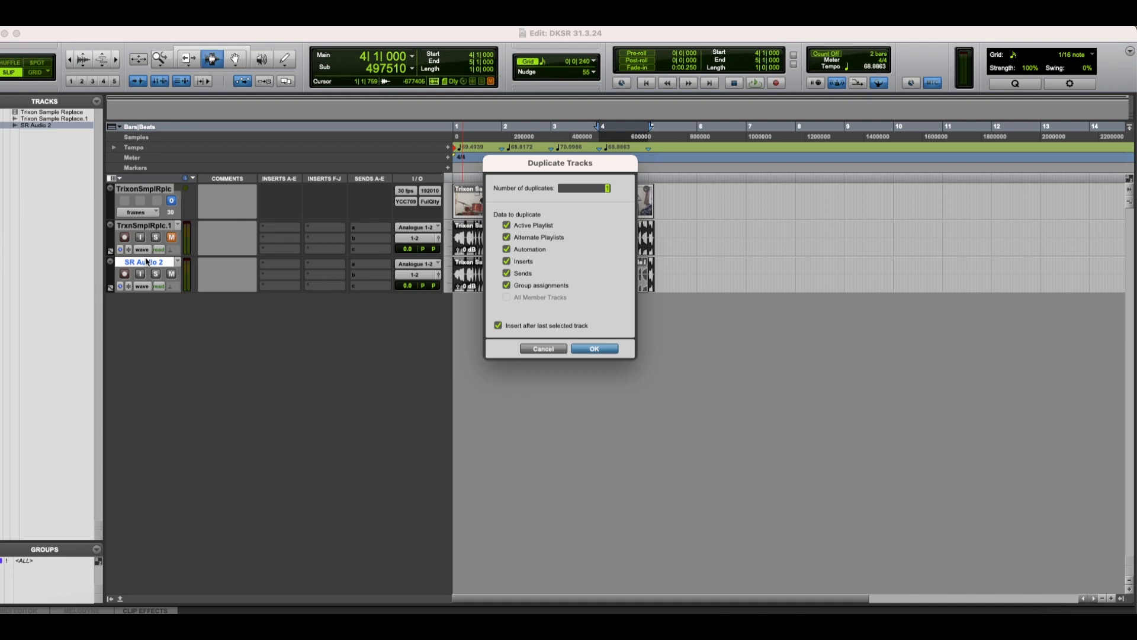
pyautogui.press('Return')
pyautogui.doubleClick(145, 263)
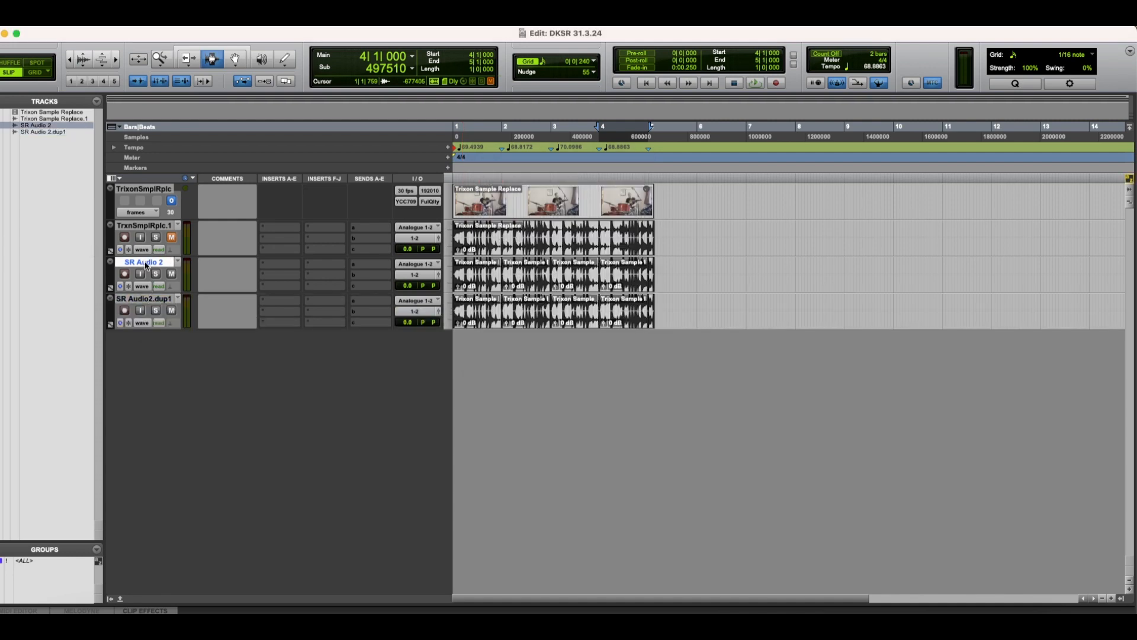
pyautogui.write('Kick Original')
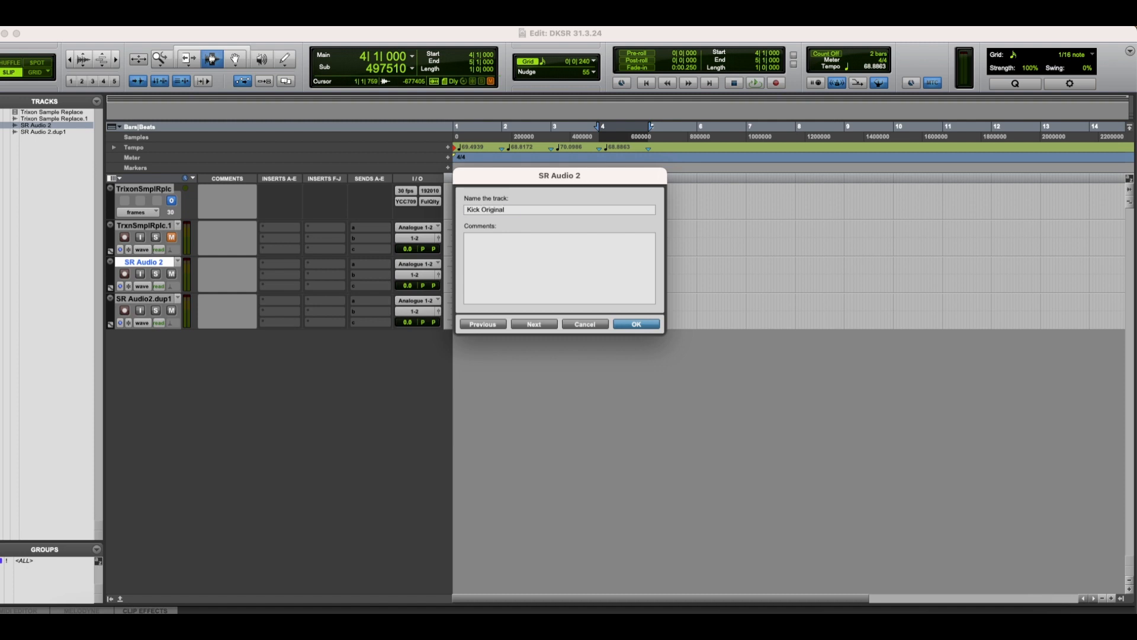
pyautogui.press('super+Right')
pyautogui.write('Snare')
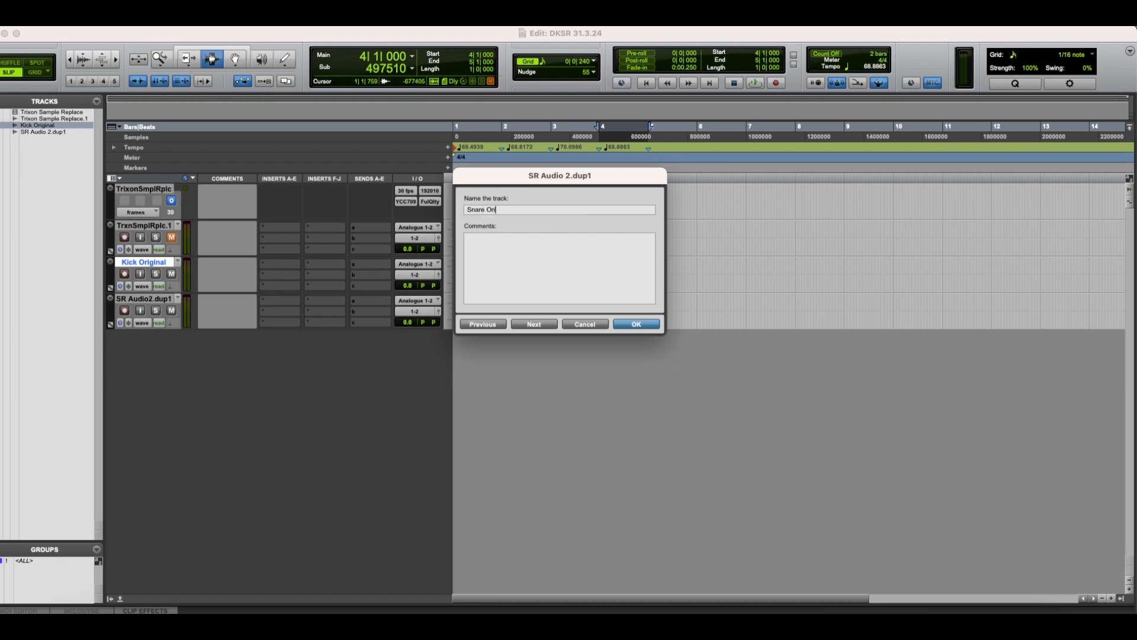
pyautogui.press('Return')
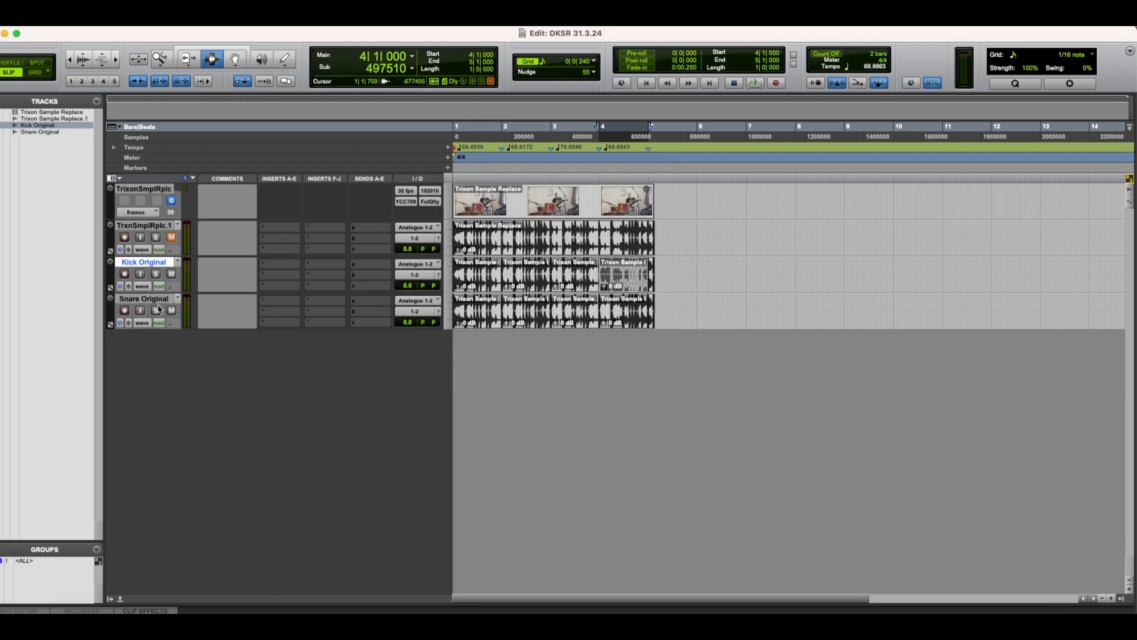
# Step: Shrink the muted original drum audio track to a minimal track height
pyautogui.click(481, 245)
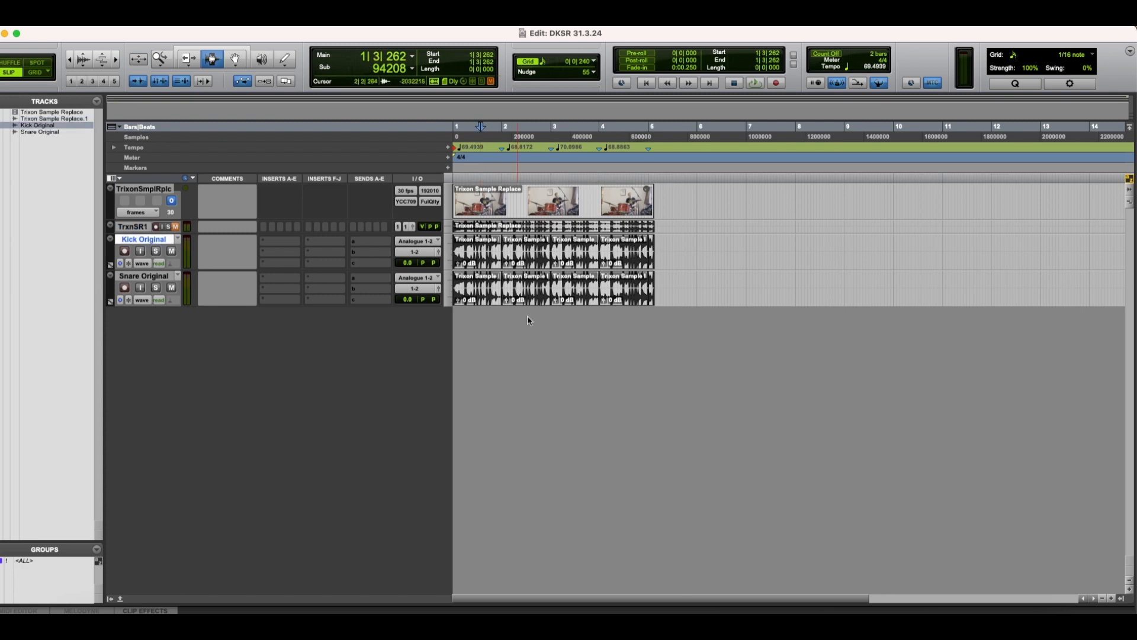
pyautogui.press('t')
pyautogui.press('t')
pyautogui.press('t')
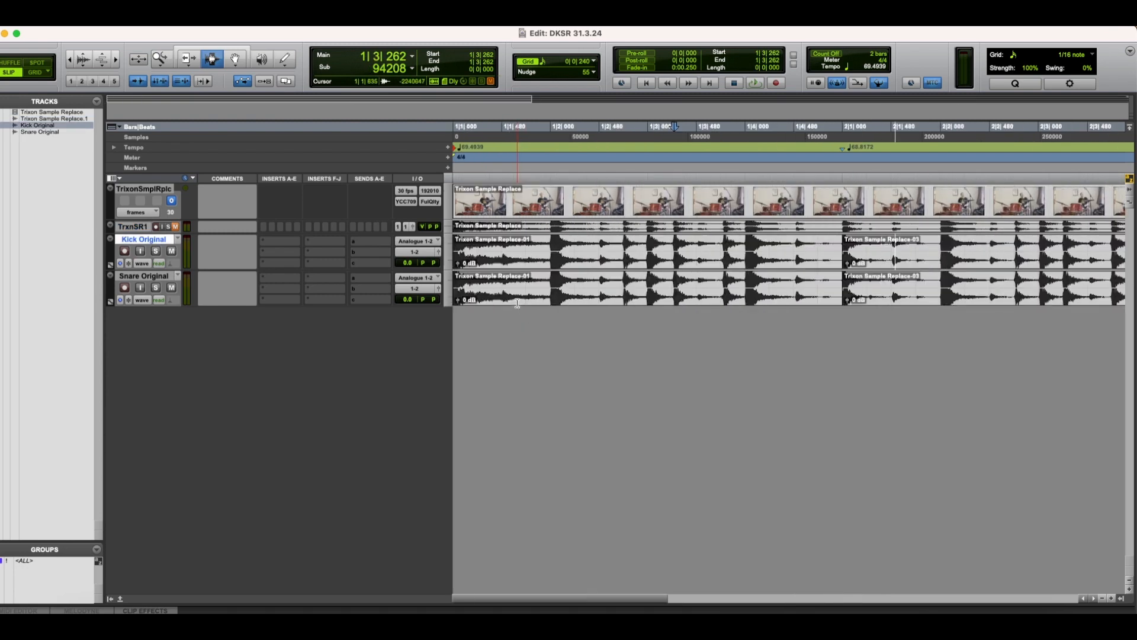
# Step: Mute the Snare Original track, audition Kick Original, and split its first clip at 1|1|255, after the opening kick hit
pyautogui.click(481, 249)
pyautogui.click(171, 288)
pyautogui.click(462, 252)
pyautogui.press('space')
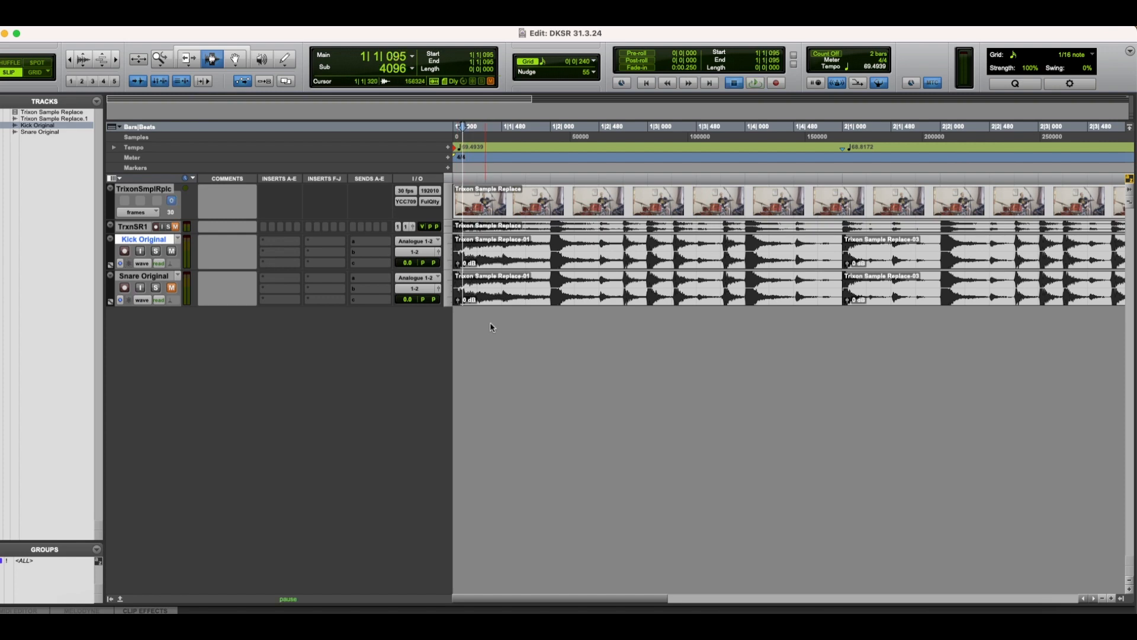
pyautogui.press('space')
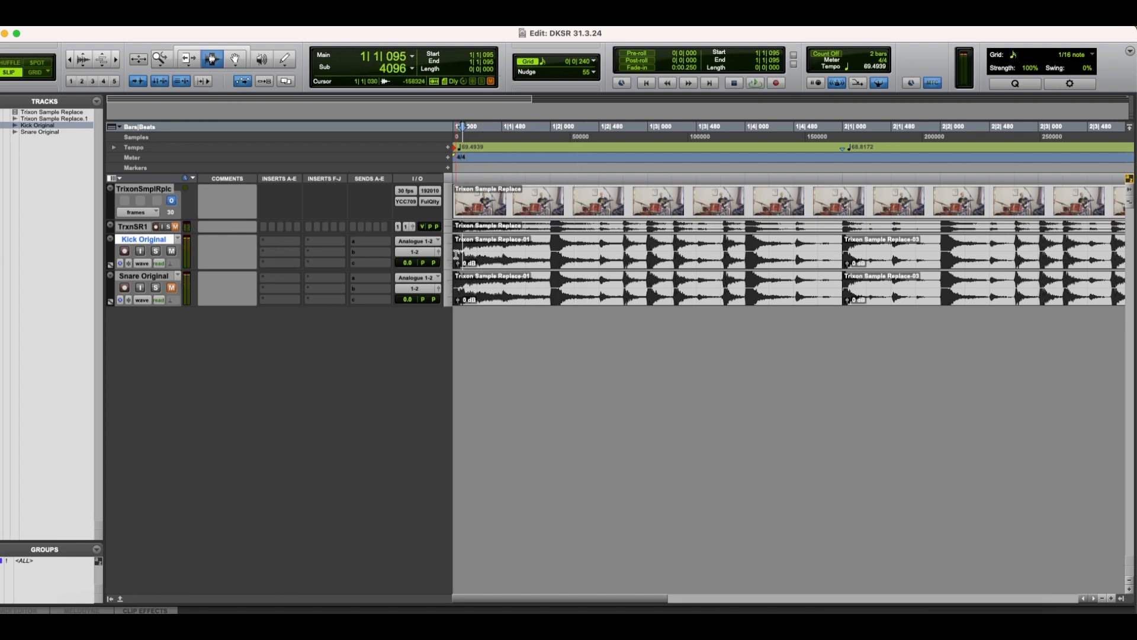
pyautogui.click(478, 255)
pyautogui.press('super+e')
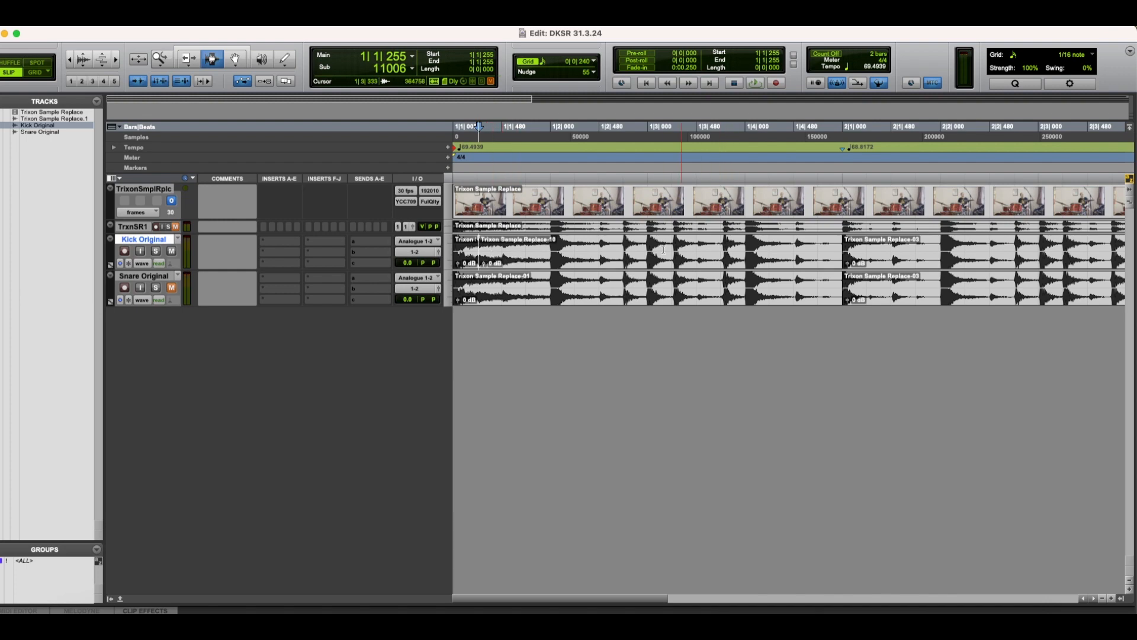
# Step: Trim the start of the second Kick Original clip to the next kick hit, in the second half of beat 2 of bar 1
pyautogui.click(594, 255)
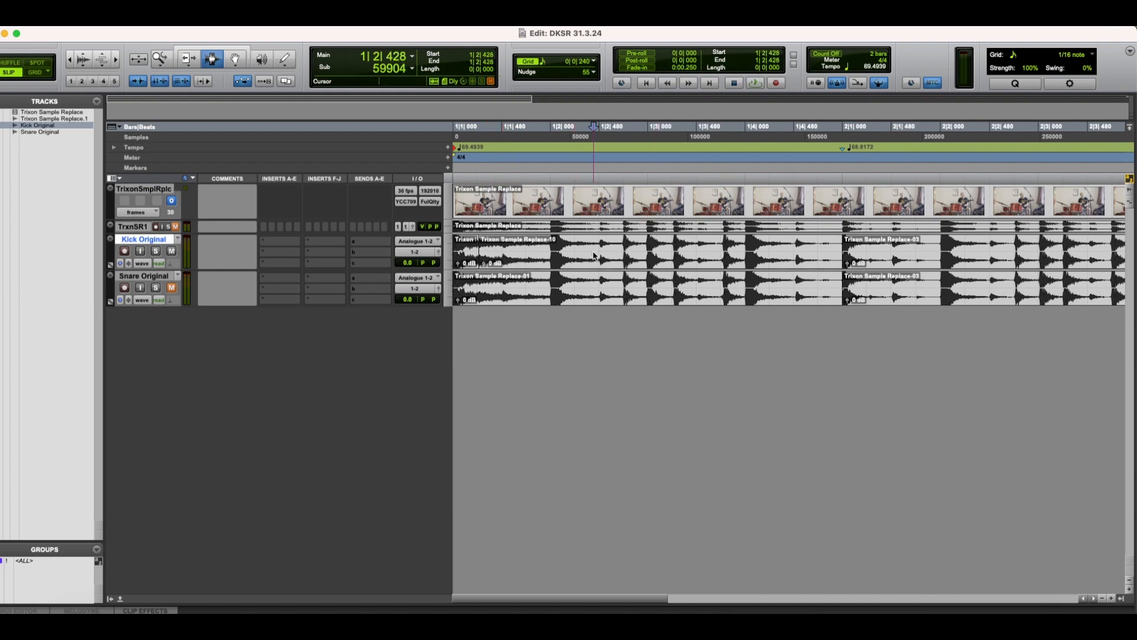
pyautogui.click(625, 255)
pyautogui.press('a')
# Step: Split the Kick Original clip at the hits at 1|2|954 and 1|3|254
pyautogui.click(641, 254)
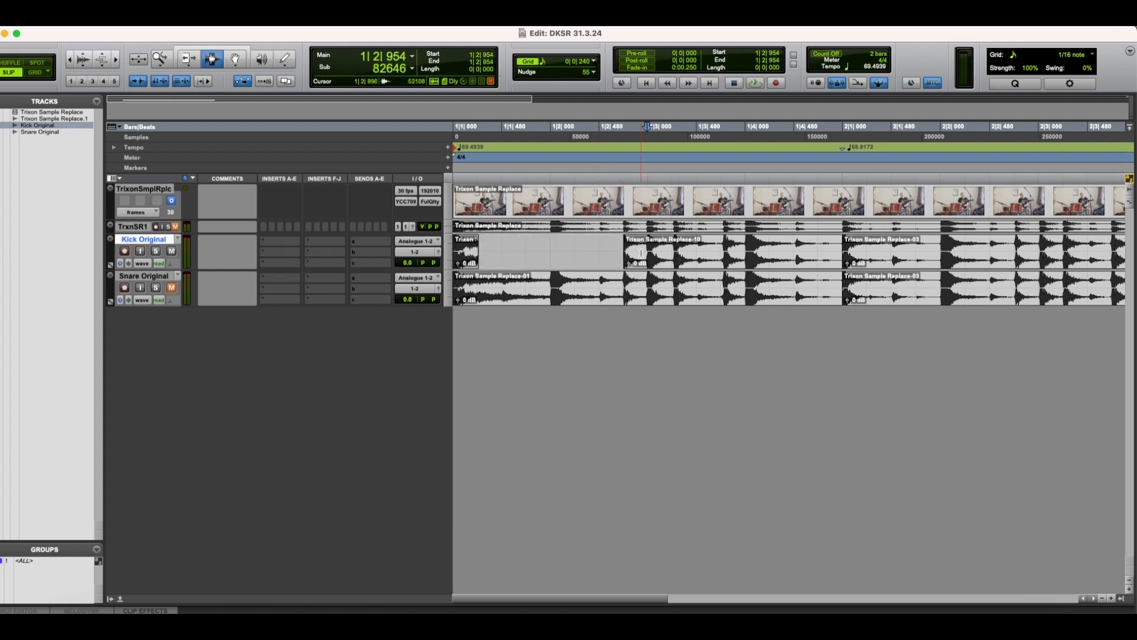
pyautogui.press('b')
pyautogui.press('Tab')
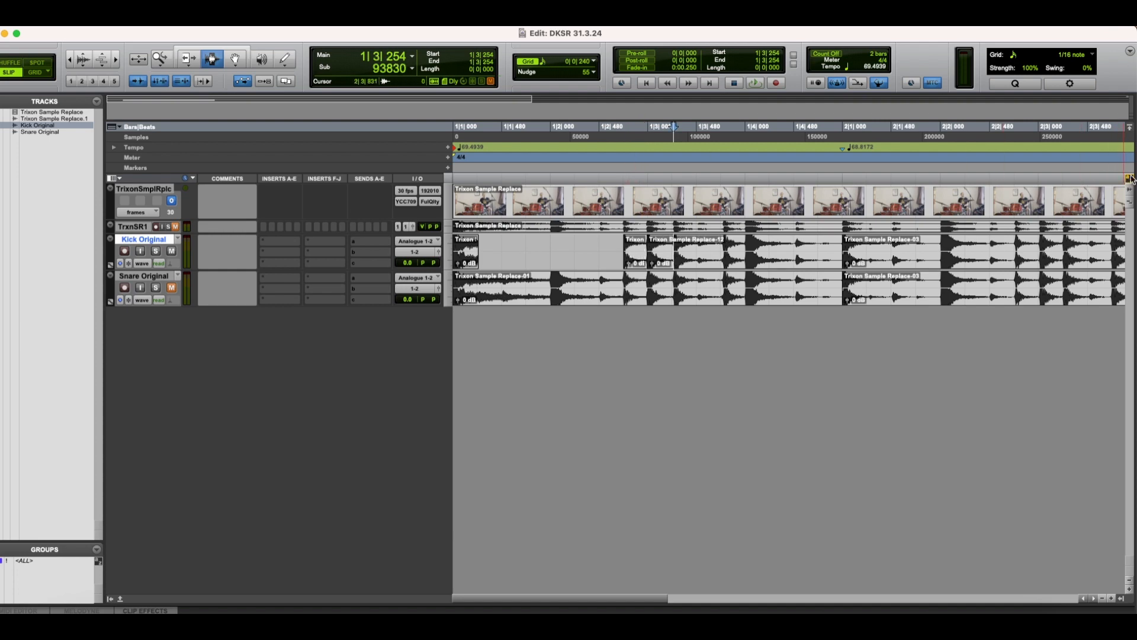
pyautogui.press('b')
pyautogui.press('Tab')
pyautogui.press('Tab')
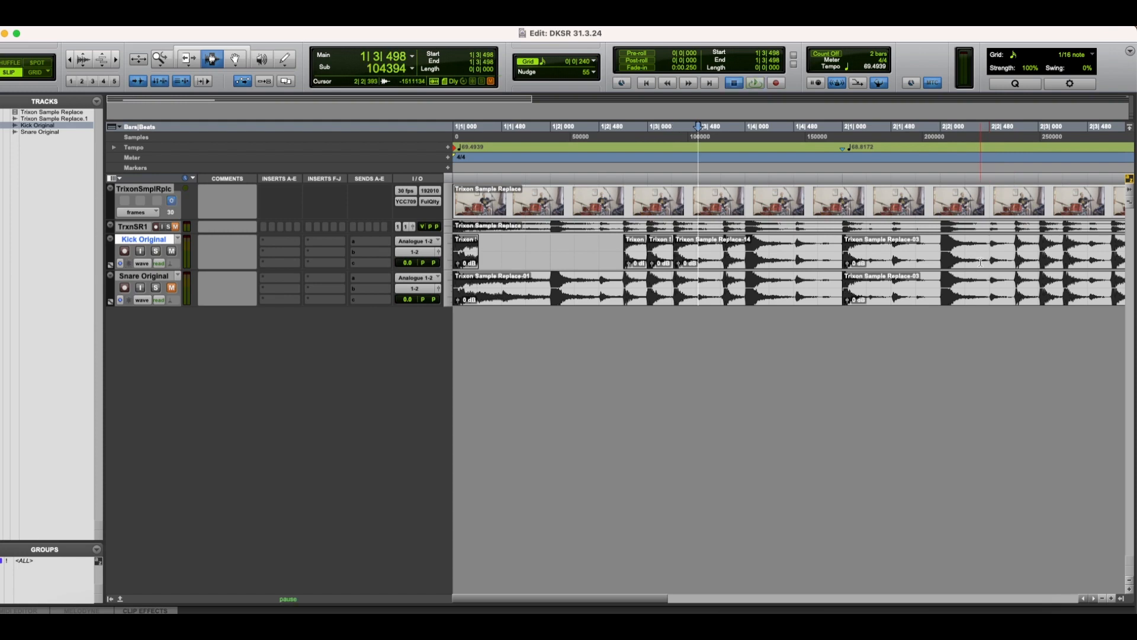
# Step: Delete the Kick Original section from 1|3|498 to 1|3|727 and split the remaining clip at 1|4|004
pyautogui.hotkey('alt', 'shift', 'Tab')
pyautogui.press('BackSpace')
pyautogui.press('Tab')
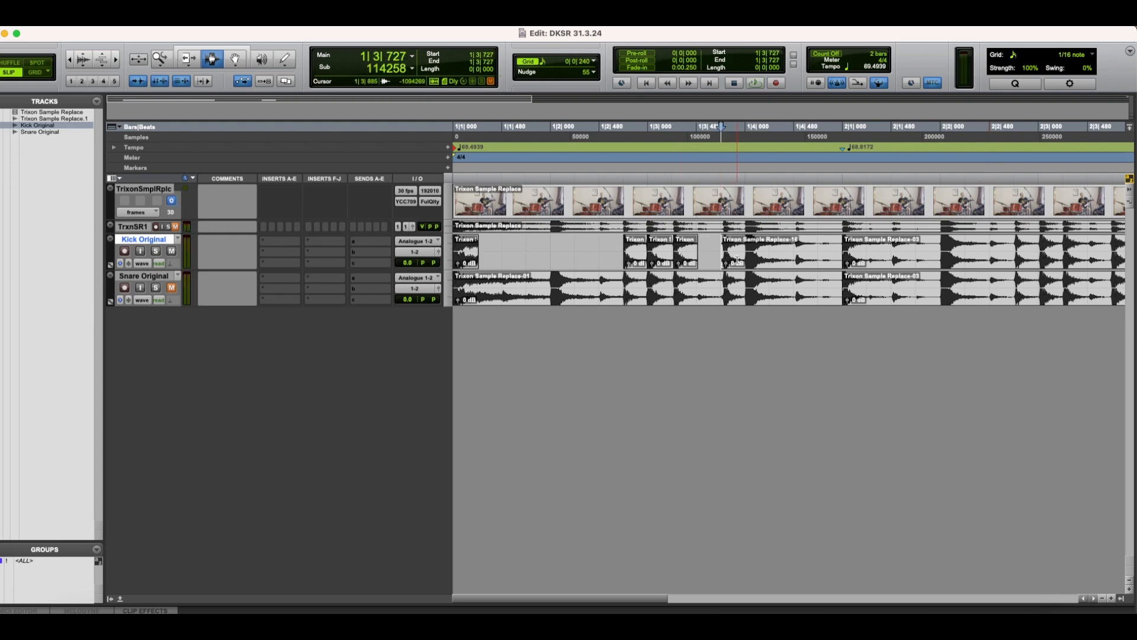
pyautogui.press('Tab')
pyautogui.click(733, 247)
pyautogui.press('Tab')
pyautogui.press('b')
pyautogui.press('space')
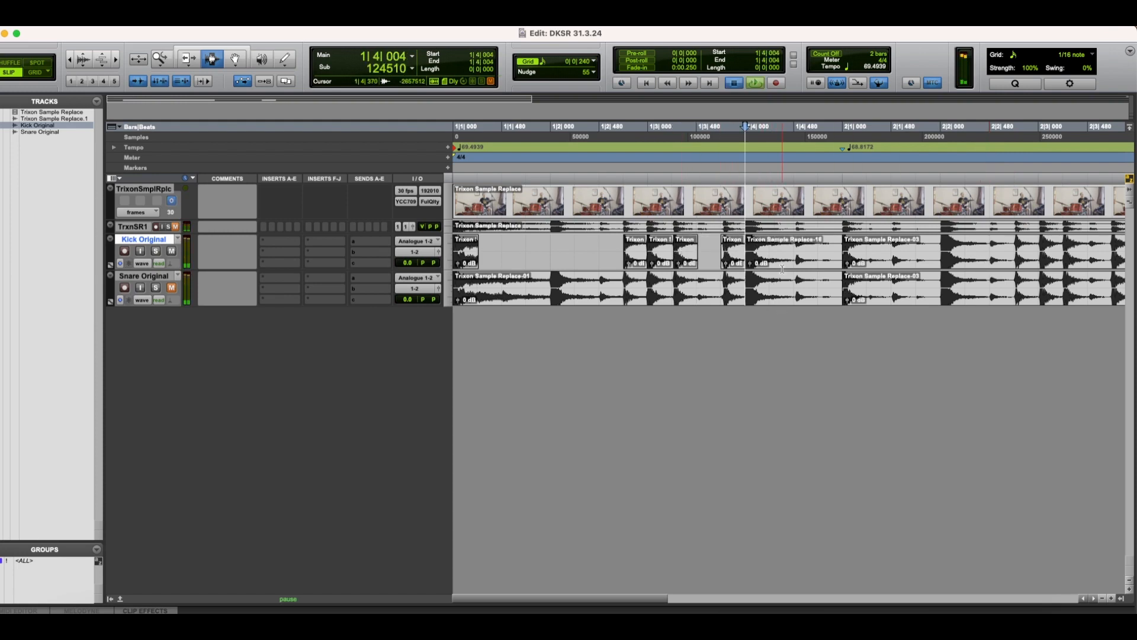
# Step: Delete the Kick Original clip running from 1|4|004 to the start of bar 2 after auditioning it
pyautogui.press('space')
pyautogui.press('Tab')
pyautogui.press('Tab')
pyautogui.press('space')
# Step: Isolate the remaining kick hits on Kick Original from bar 2 to the end of the recording, removing the audio between them
pyautogui.press('space')
pyautogui.doubleClick(782, 267)
pyautogui.press('BackSpace')
pyautogui.click(856, 266)
pyautogui.press('space')
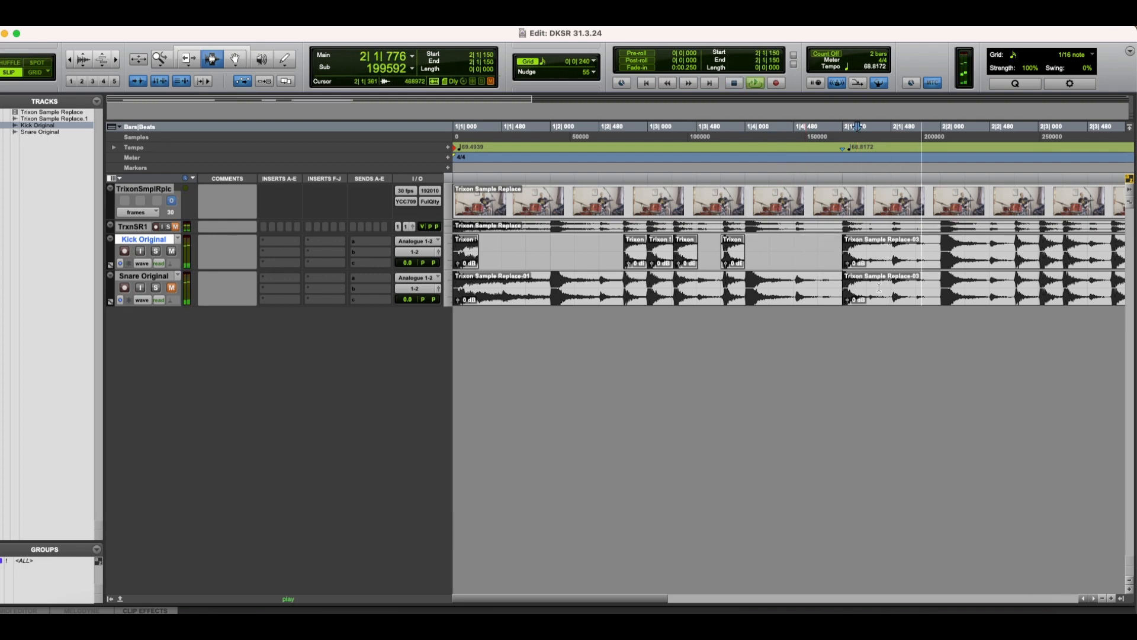
pyautogui.press('space')
pyautogui.click(871, 266)
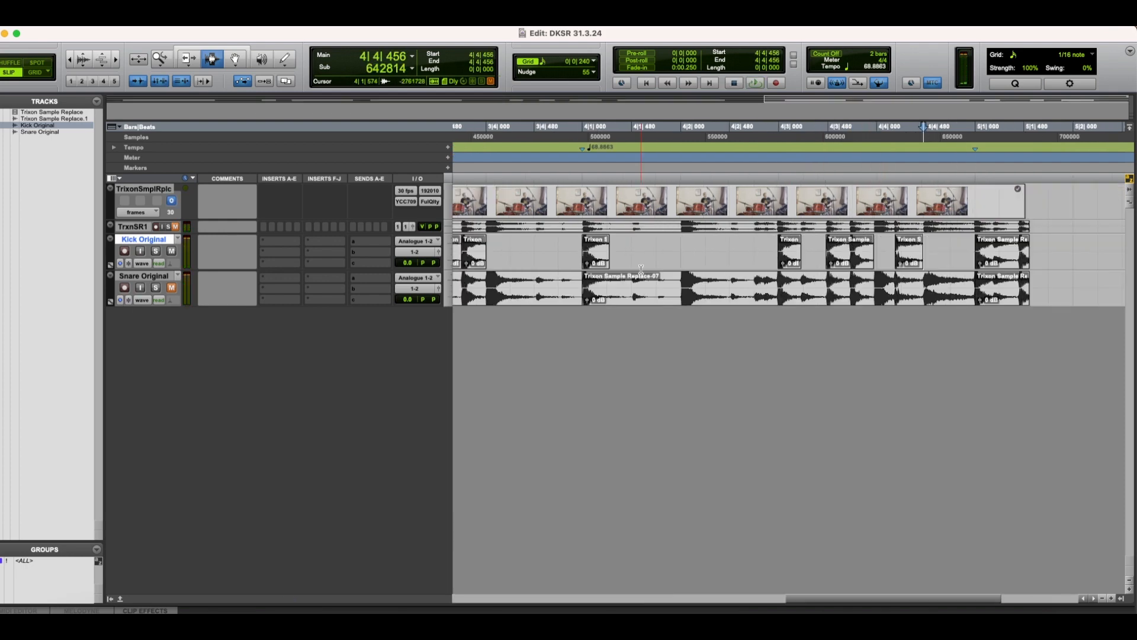
pyautogui.press('space')
pyautogui.press('space')
pyautogui.press('Tab')
# Step: Select all Kick Original clips and use their positions on Snare Original to cut the kick hits out of that track
pyautogui.moveTo(724, 254); pyautogui.dragTo(455, 267)
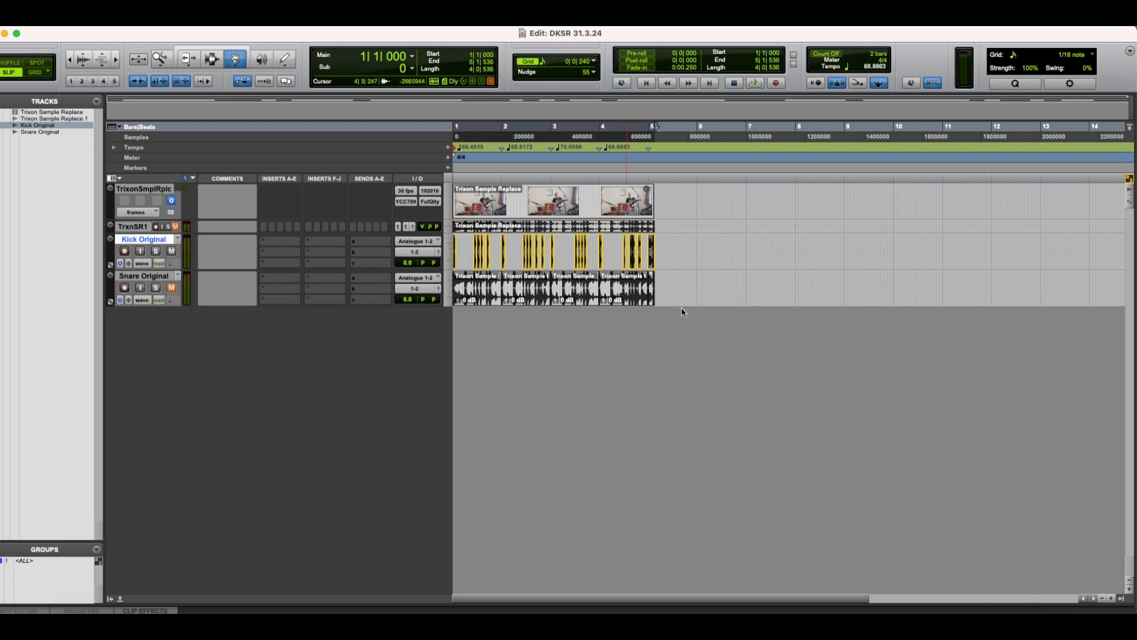
pyautogui.press('super+bracketright')
pyautogui.press('super+bracketright')
pyautogui.press('super+bracketright')
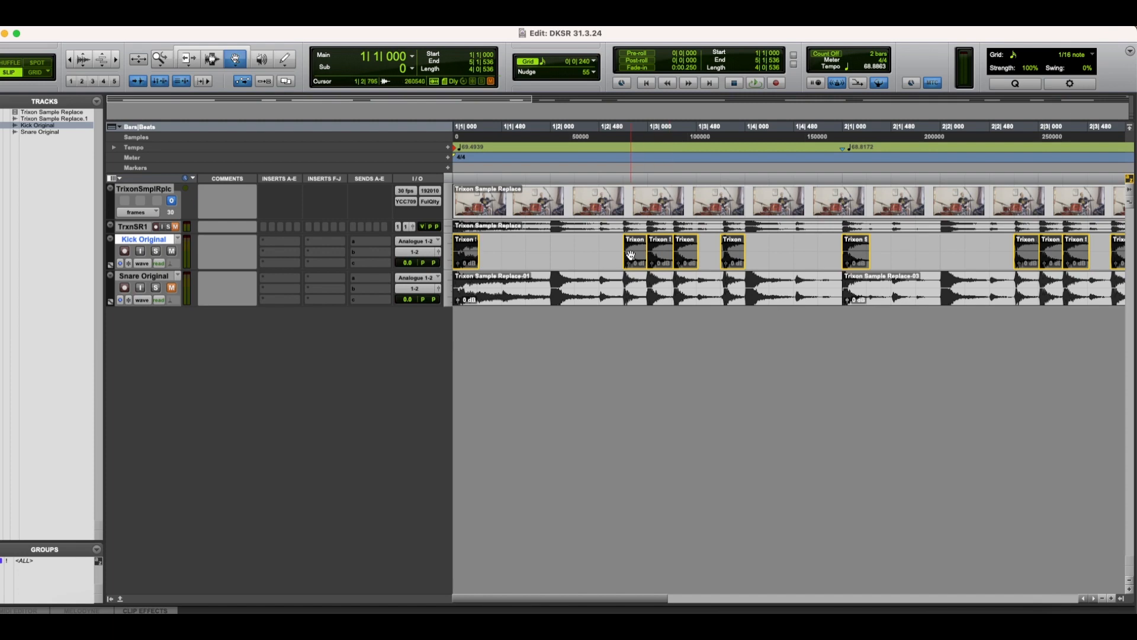
pyautogui.moveTo(633, 257); pyautogui.dragTo(632, 294)
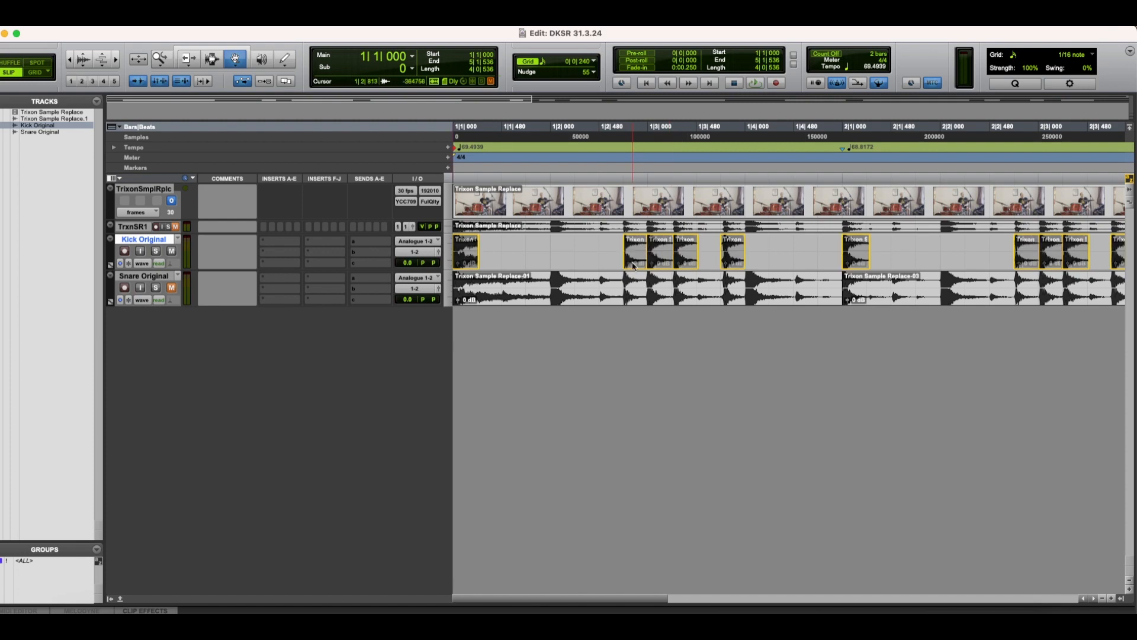
pyautogui.press('Delete')
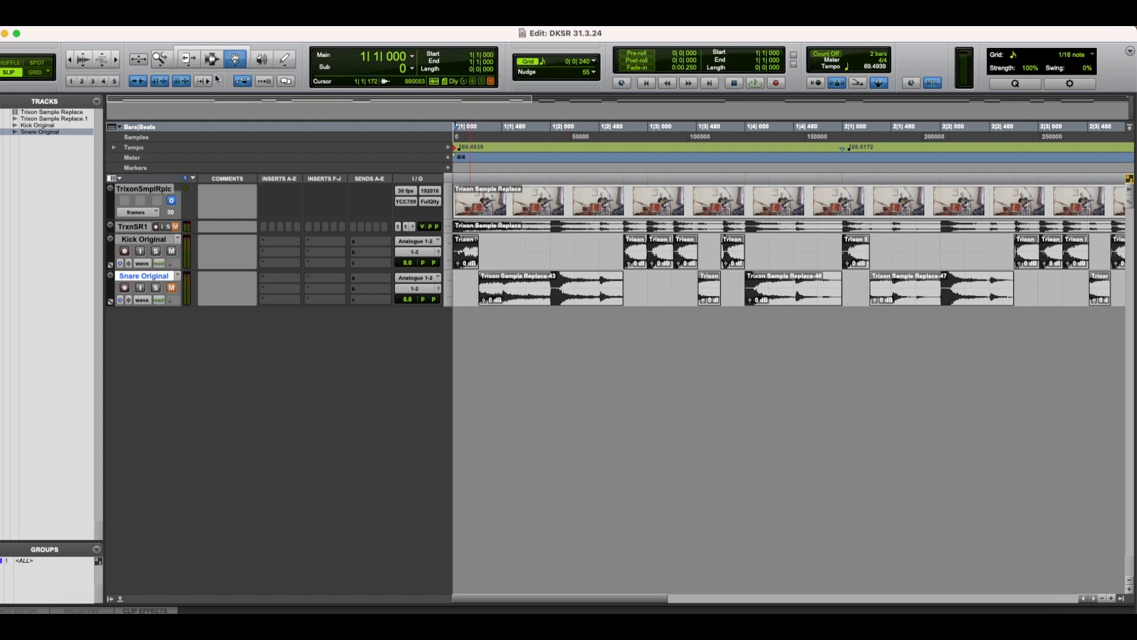
# Step: Play the session from the start to check the separated Kick Original and Snare Original tracks
pyautogui.press('F7')
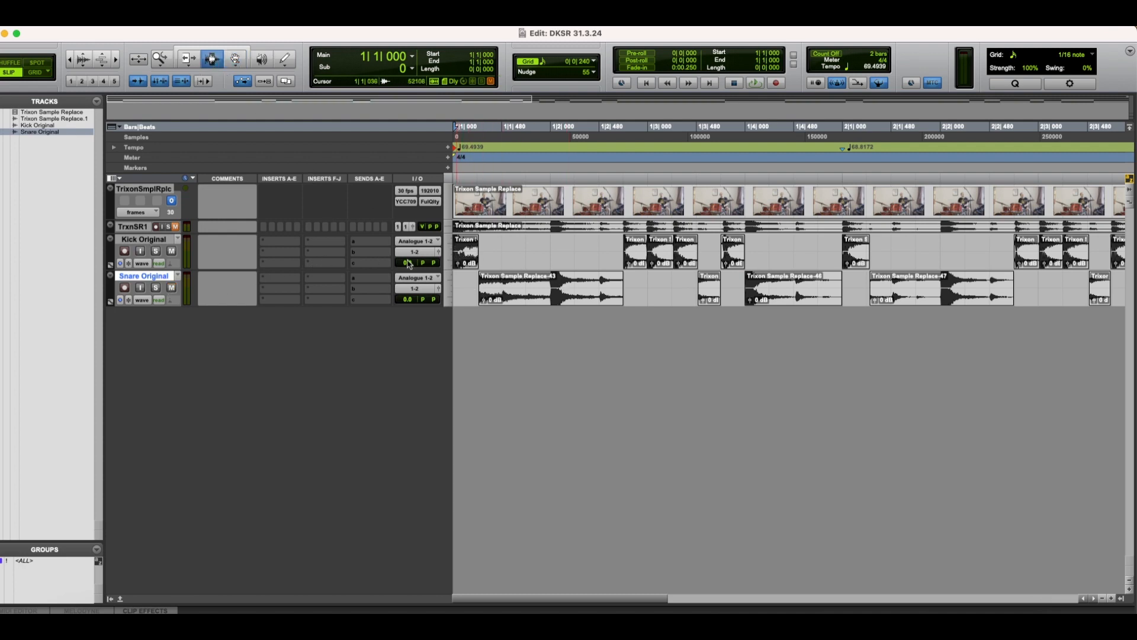
pyautogui.press('space')
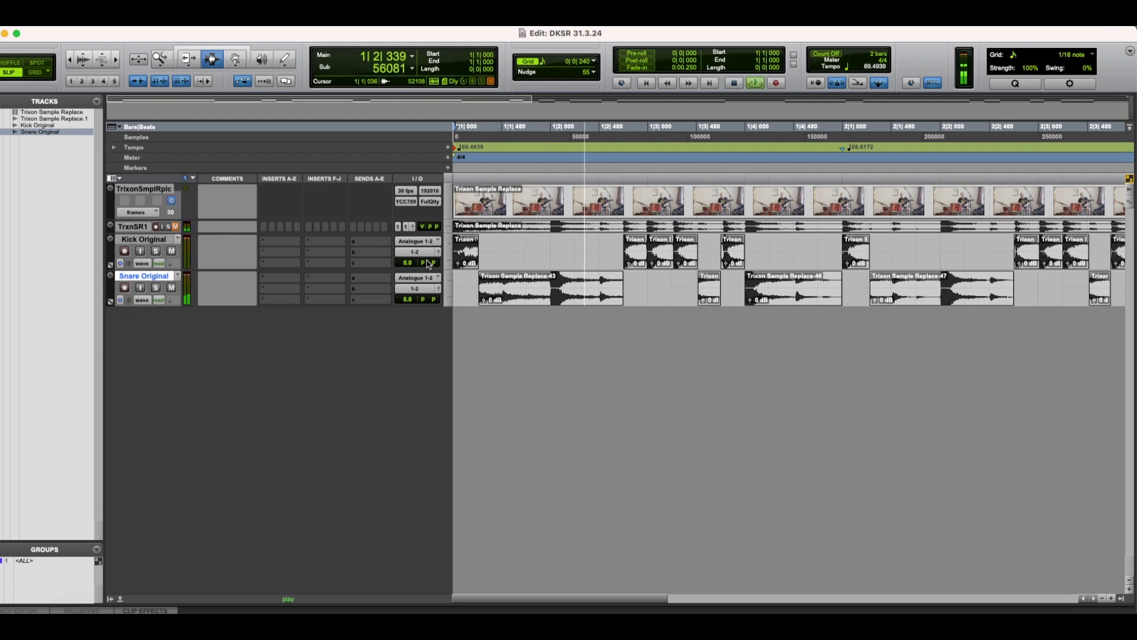
pyautogui.press('space')
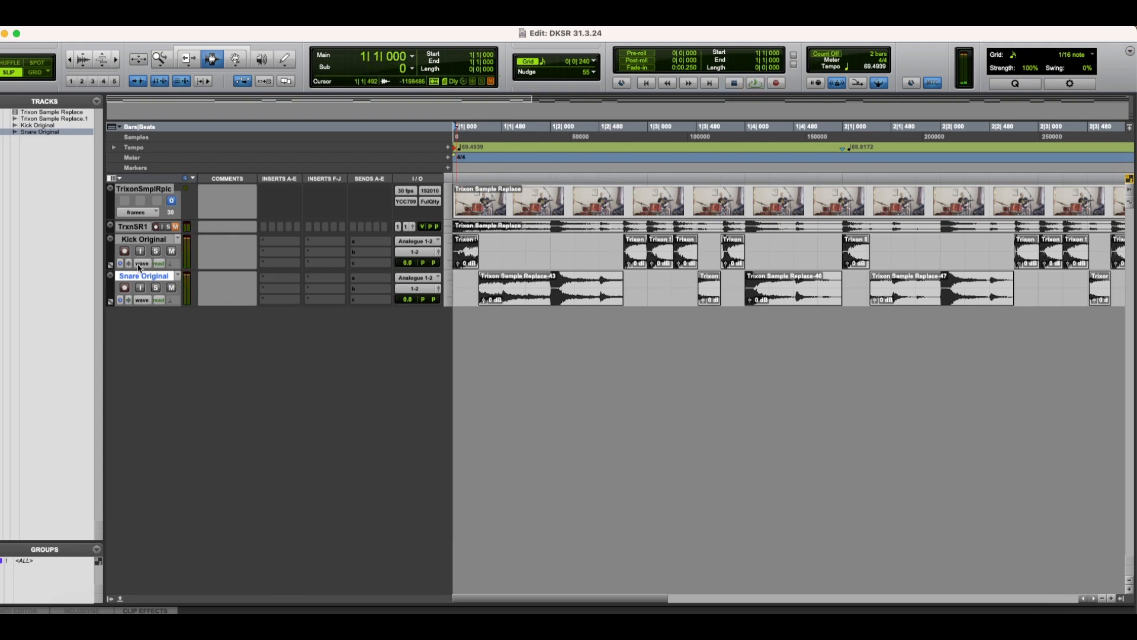
# Step: Duplicate the Snare Original track once, rename the copy "Hats Original.dup1", and mute it
pyautogui.hotkey('alt', 'shift', 'd')
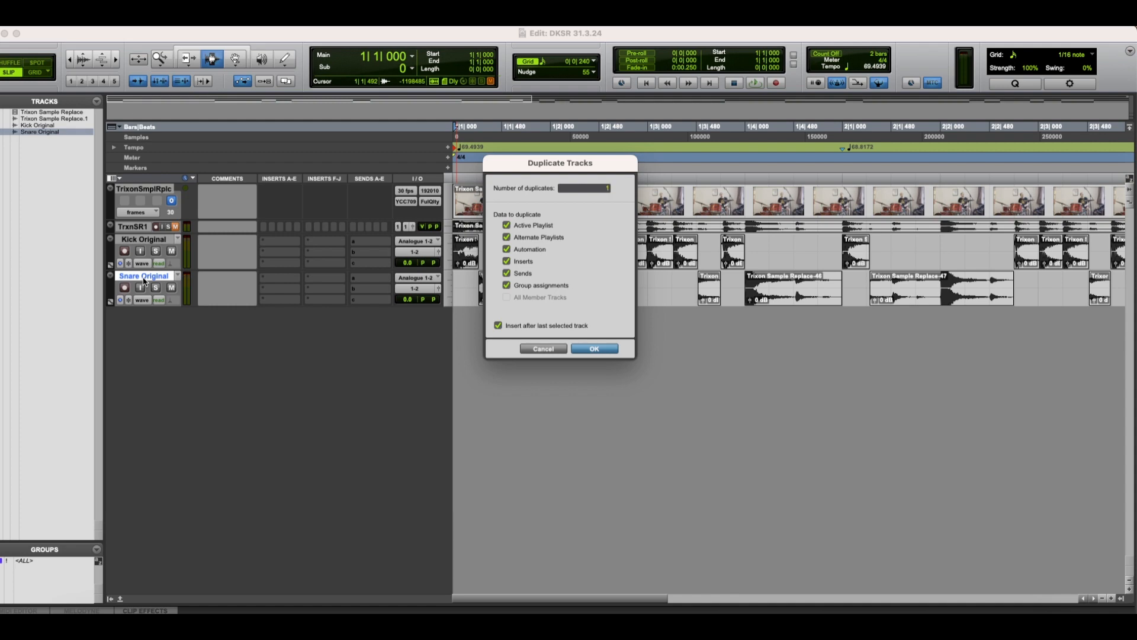
pyautogui.press('Return')
pyautogui.doubleClick(146, 313)
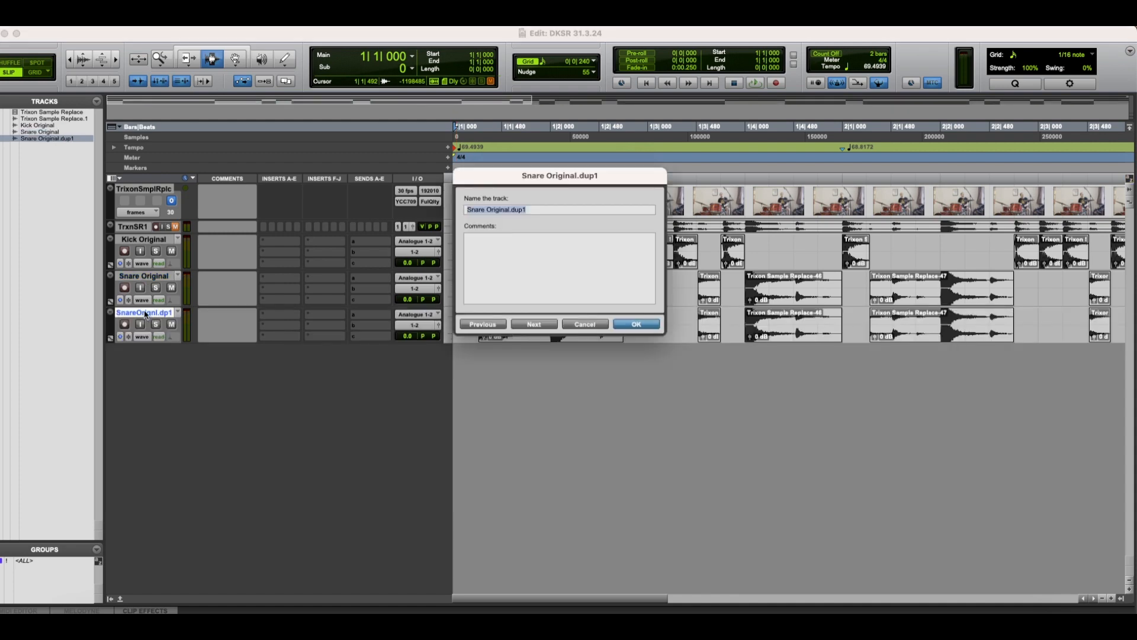
pyautogui.press('Left')
pyautogui.write('Hats')
pyautogui.press('Return')
pyautogui.click(171, 325)
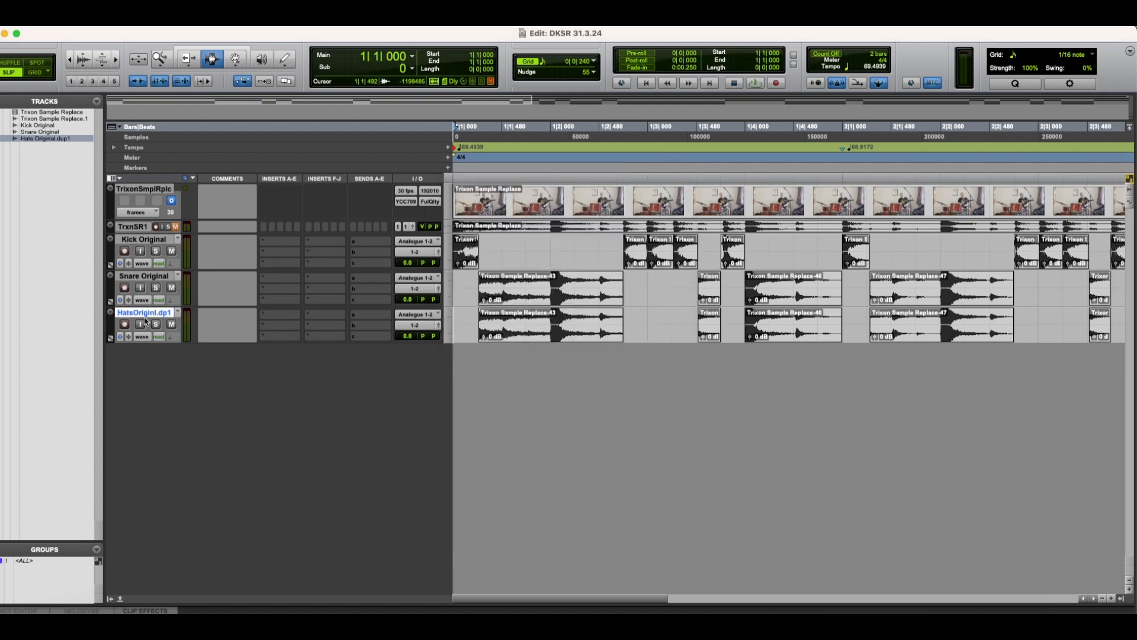
# Step: Trim the first Snare Original clip to the snare hit on beat 2 of bar 1, ending at 1|2|257
pyautogui.click(464, 287)
pyautogui.press('space')
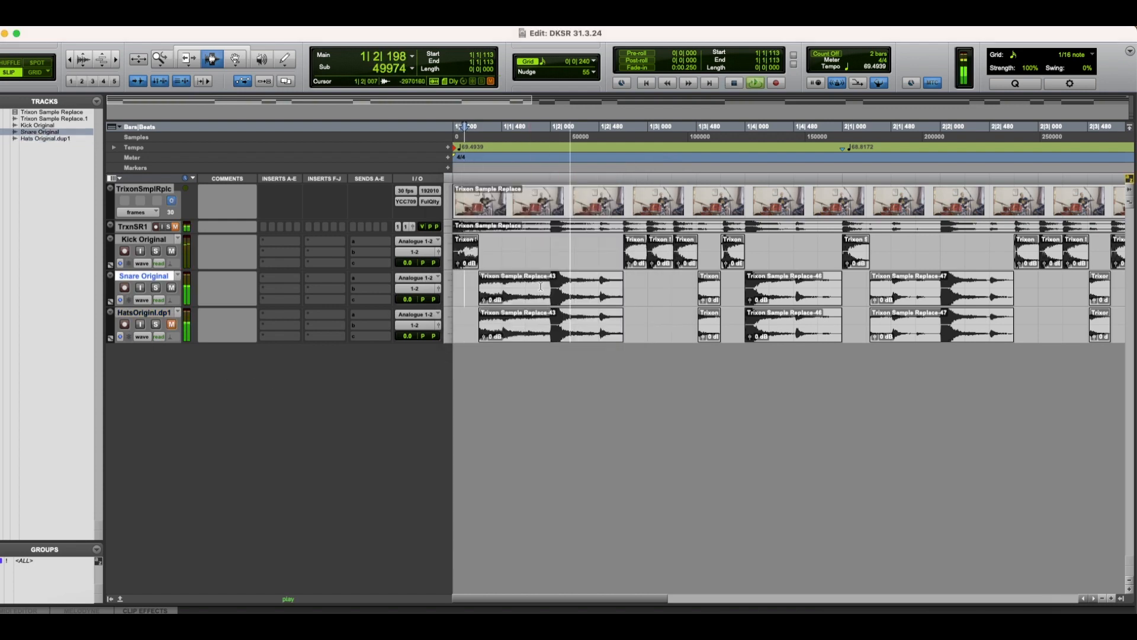
pyautogui.press('space')
pyautogui.click(551, 288)
pyautogui.press('a')
pyautogui.moveTo(570, 289); pyautogui.dragTo(577, 289)
pyautogui.press('b')
pyautogui.press('space')
# Step: Audition the following section and delete the short Snare Original clip at 1|3|498
pyautogui.press('space')
pyautogui.press('s')
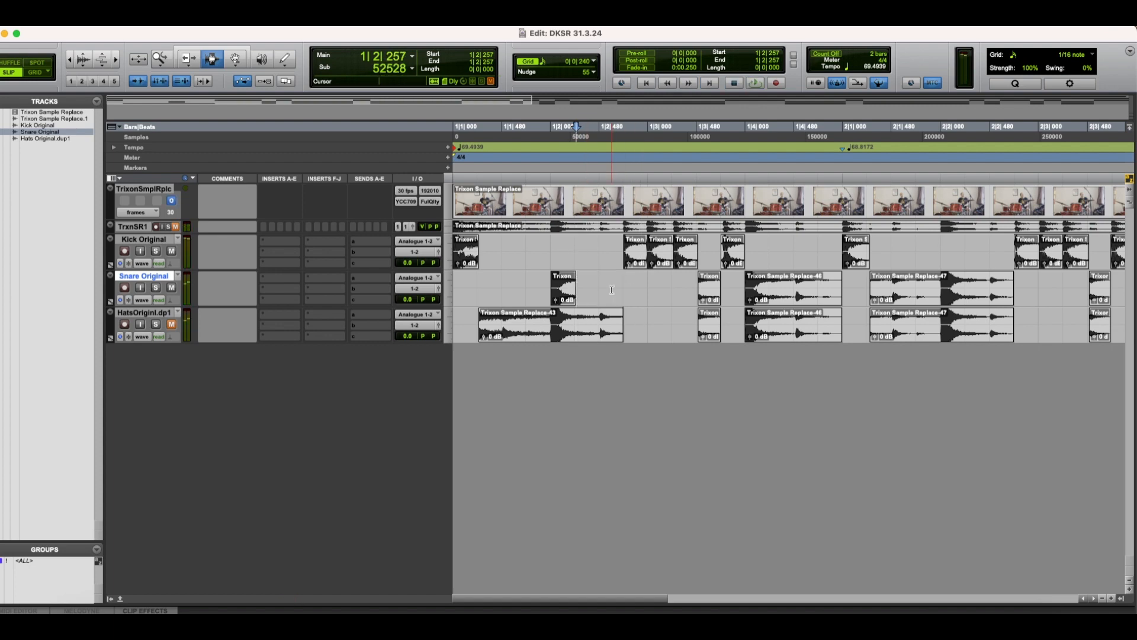
pyautogui.press('space')
pyautogui.press('space')
pyautogui.click(661, 288)
# Step: Split the Snare Original clip at 1|4|271 and remove the part following the beat 4 snare hit
pyautogui.press('space')
pyautogui.press('space')
pyautogui.doubleClick(709, 288)
pyautogui.press('Delete')
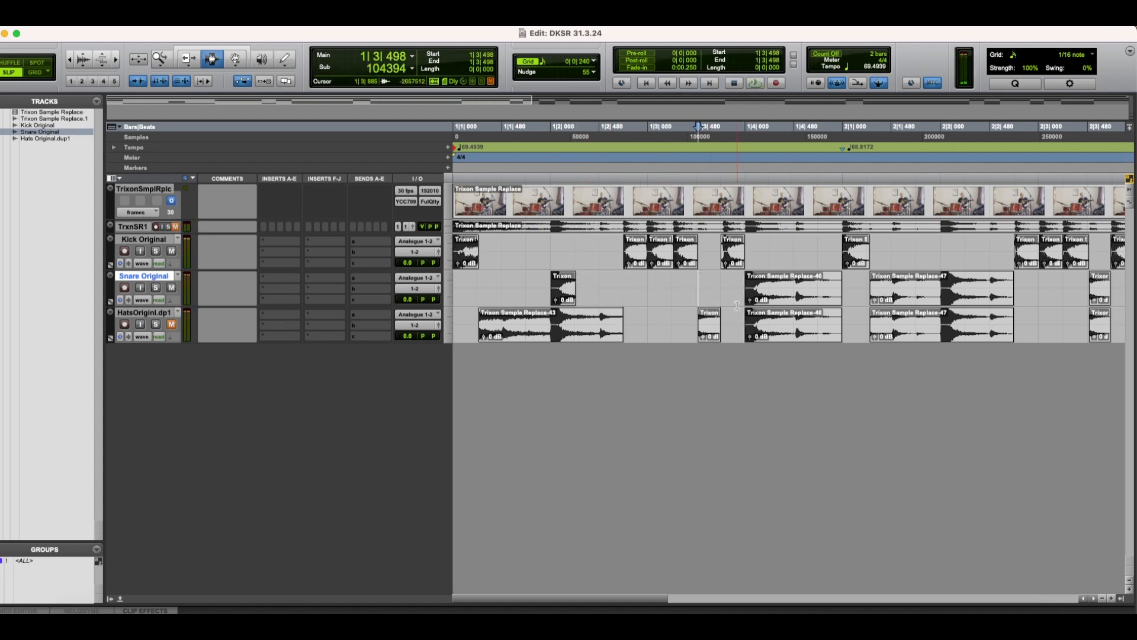
pyautogui.press('space')
pyautogui.press('space')
pyautogui.click(772, 288)
pyautogui.press('b')
pyautogui.hscroll(5, 772, 288)
pyautogui.press('space')
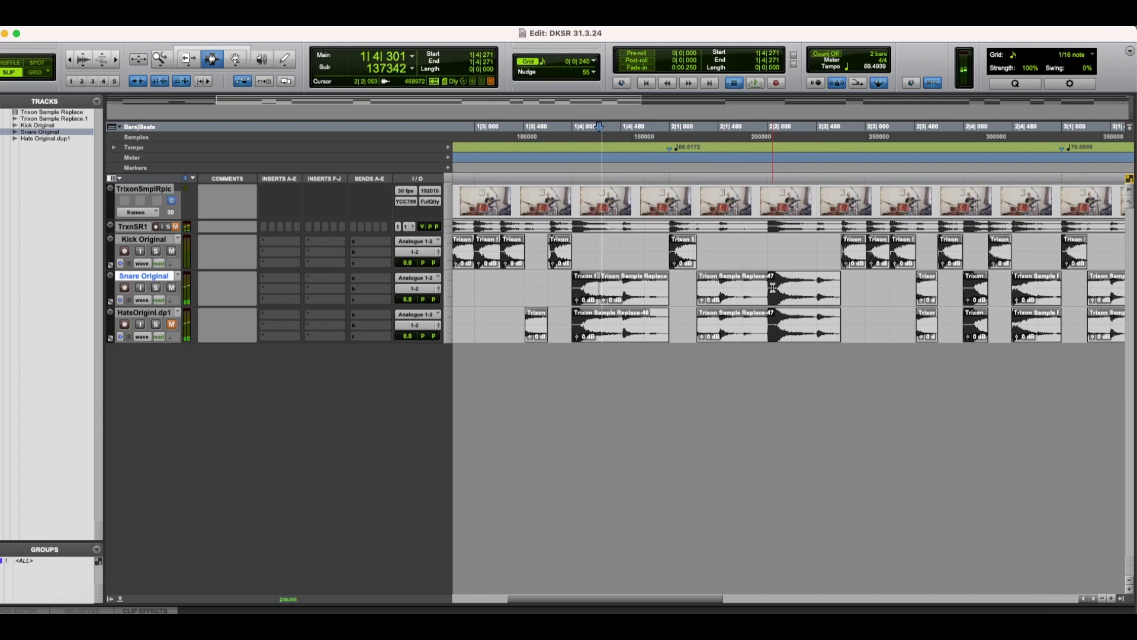
pyautogui.press('space')
pyautogui.press('space')
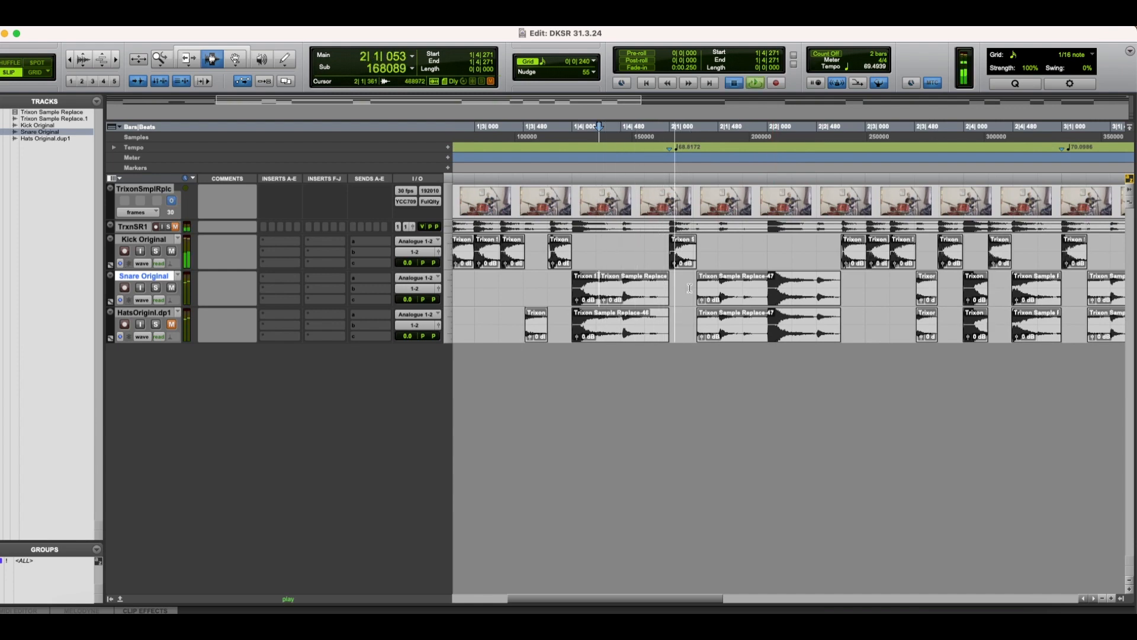
pyautogui.press('space')
pyautogui.click(644, 286)
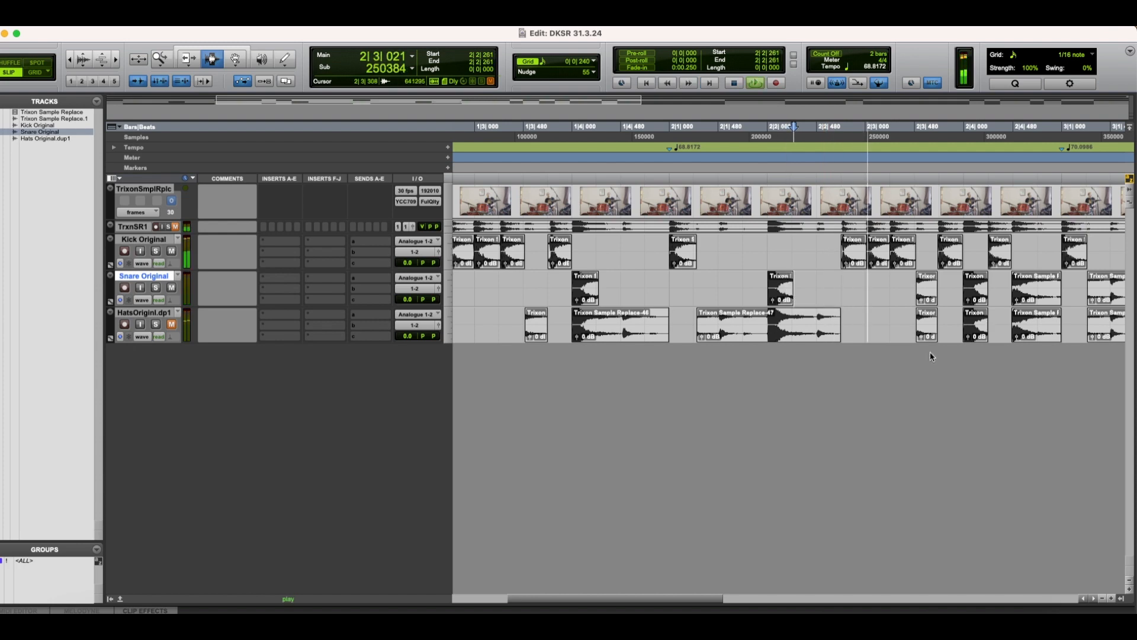
# Step: Cut the bar 2 snare hit at 2|2|261 and isolate the remaining Snare Original hits through the end of the recording
pyautogui.press('space')
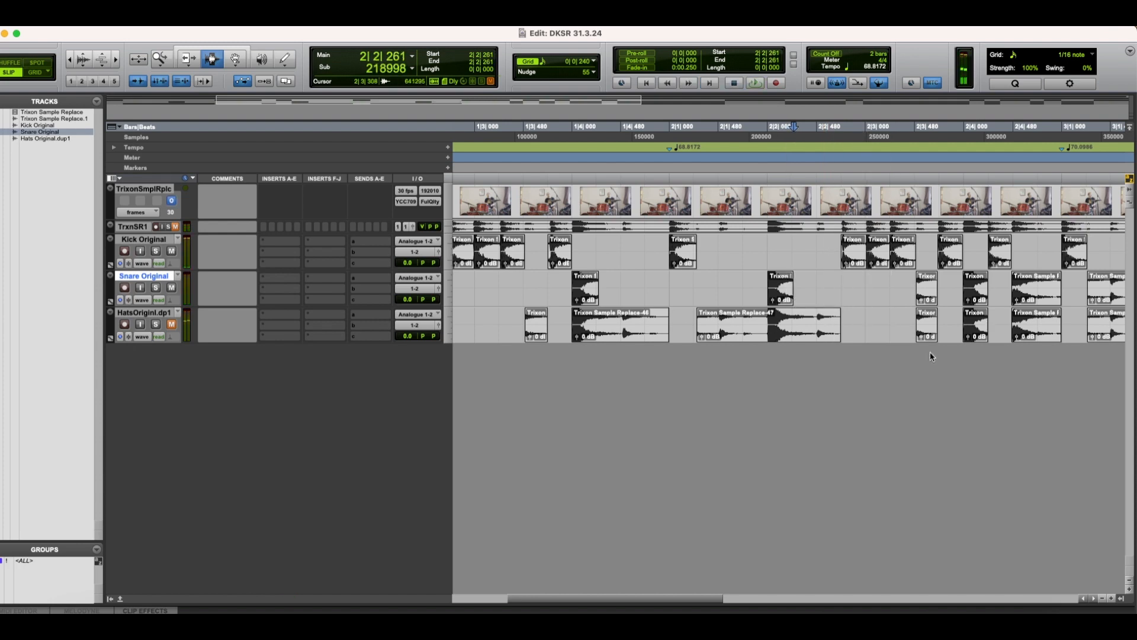
pyautogui.hscroll(-1, 930, 351)
pyautogui.hscroll(5, 930, 352)
pyautogui.hscroll(5, 930, 351)
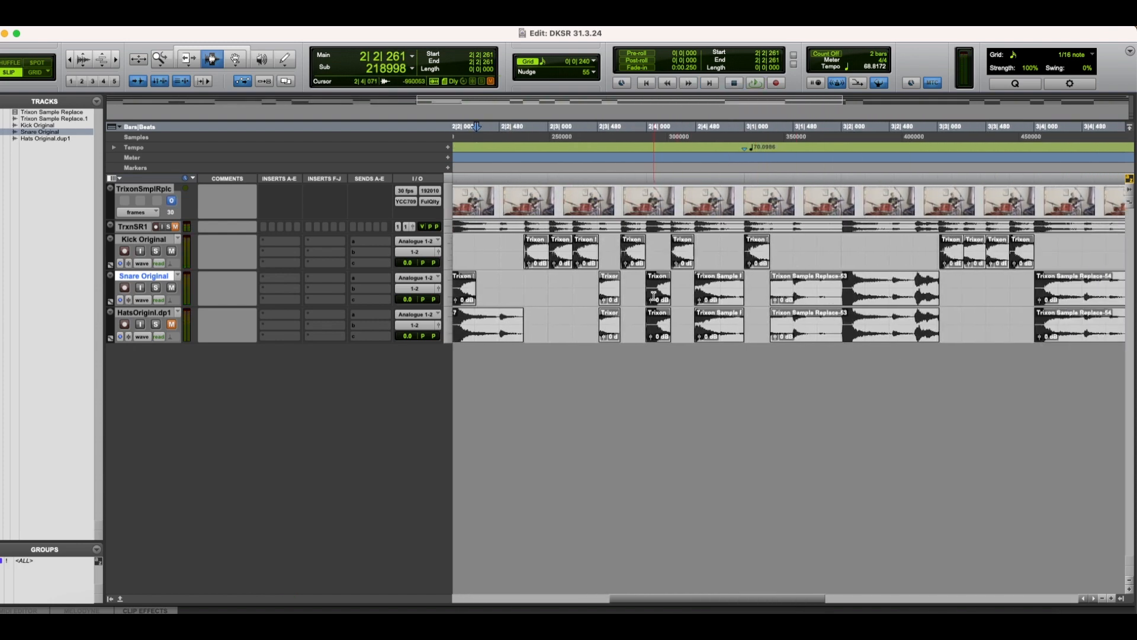
pyautogui.press('space')
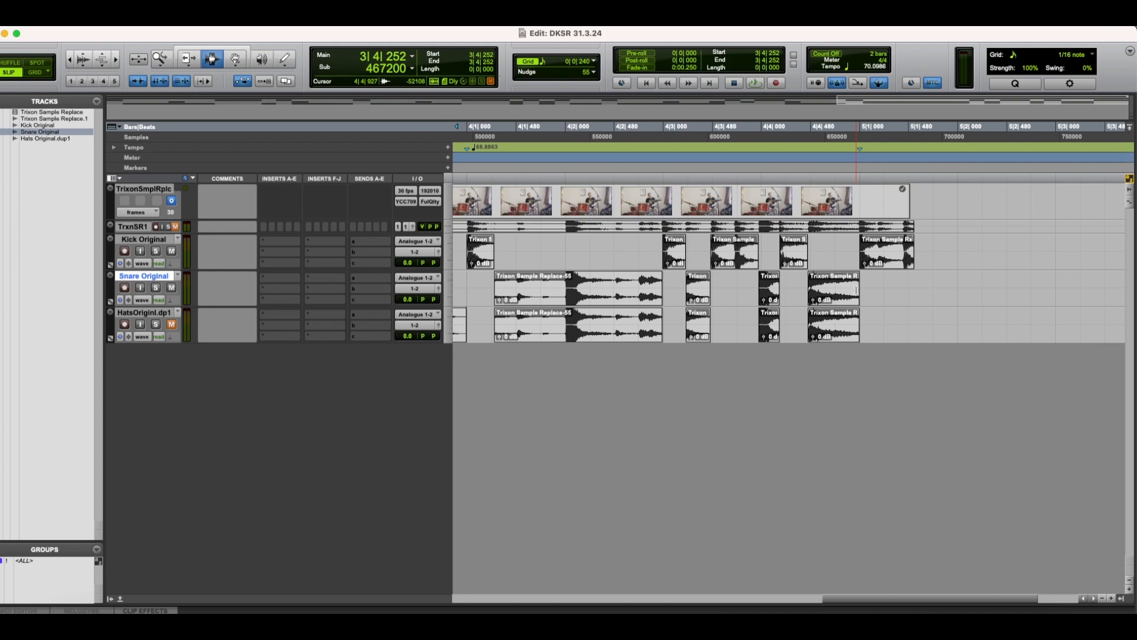
pyautogui.hscroll(-3, 858, 282)
pyautogui.press('super+bracketleft')
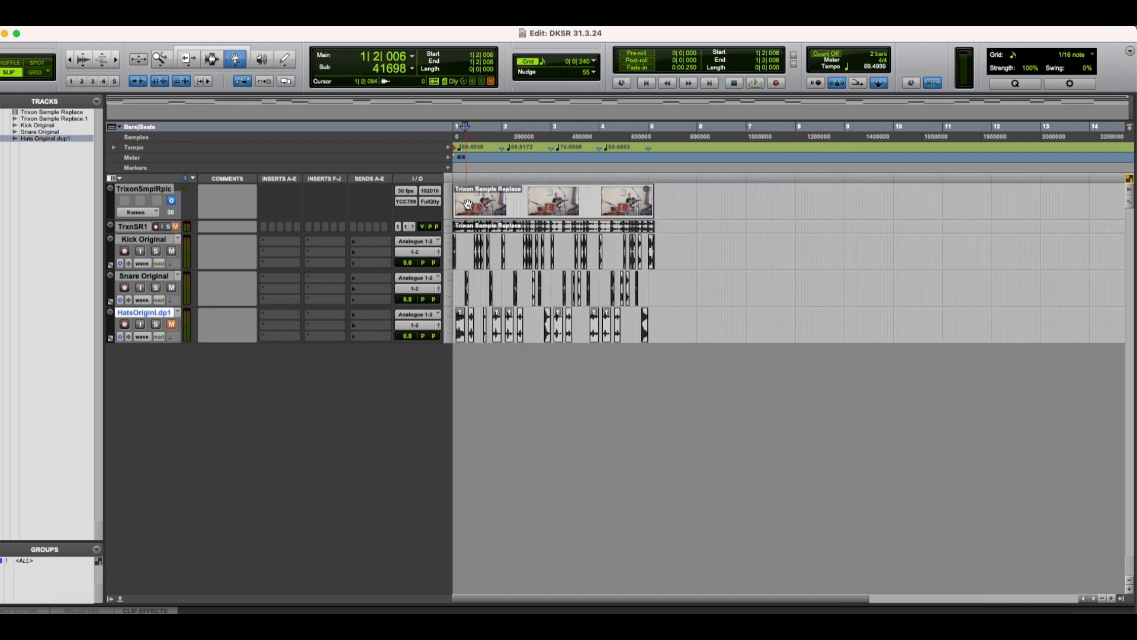
# Step: Audition the Kick Original track in solo from the session start and clear its solo
pyautogui.click(448, 308)
pyautogui.click(155, 251)
pyautogui.press('Return')
pyautogui.press('space')
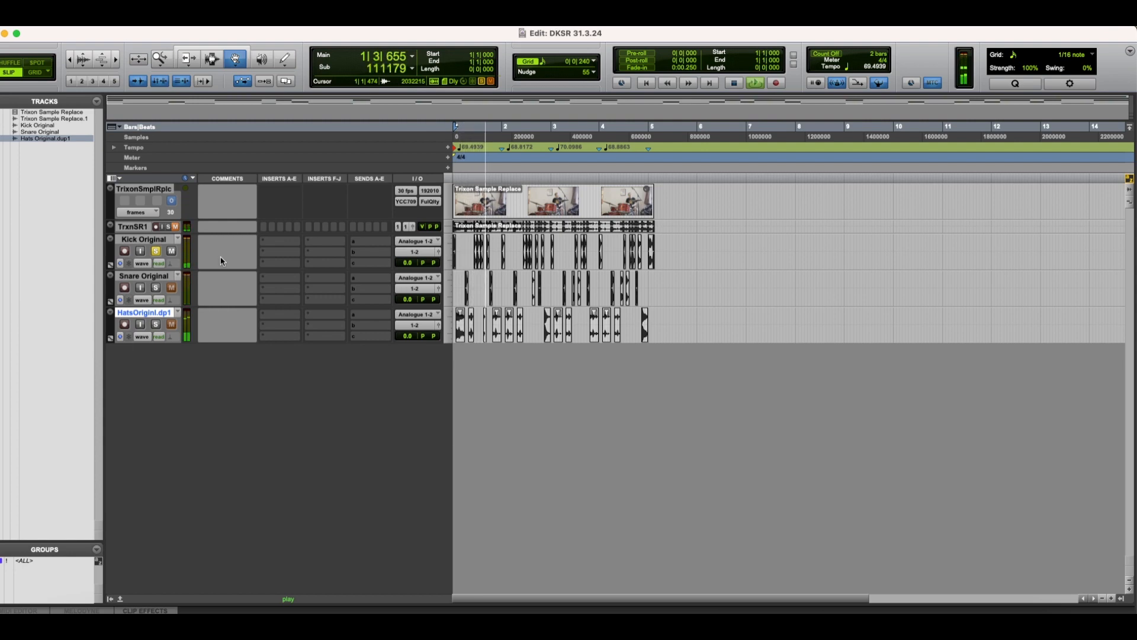
pyautogui.press('space')
pyautogui.click(157, 252)
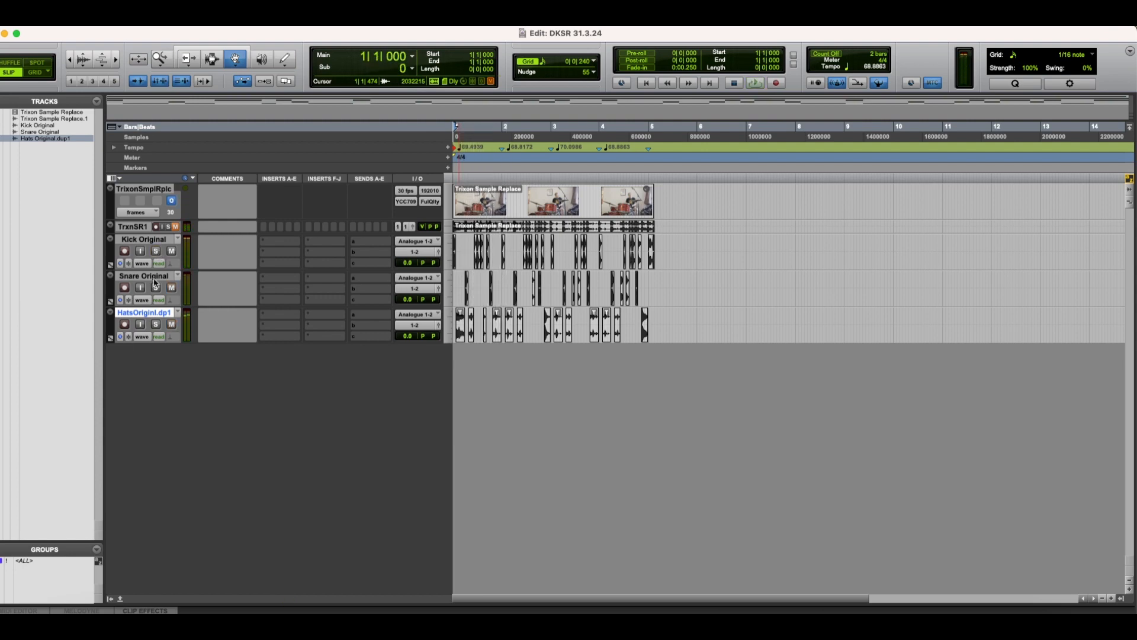
# Step: Audition the Snare Original and hats tracks in solo one at a time, clearing each solo
pyautogui.click(157, 299)
pyautogui.click(155, 283)
pyautogui.click(155, 287)
pyautogui.press('space')
pyautogui.press('space')
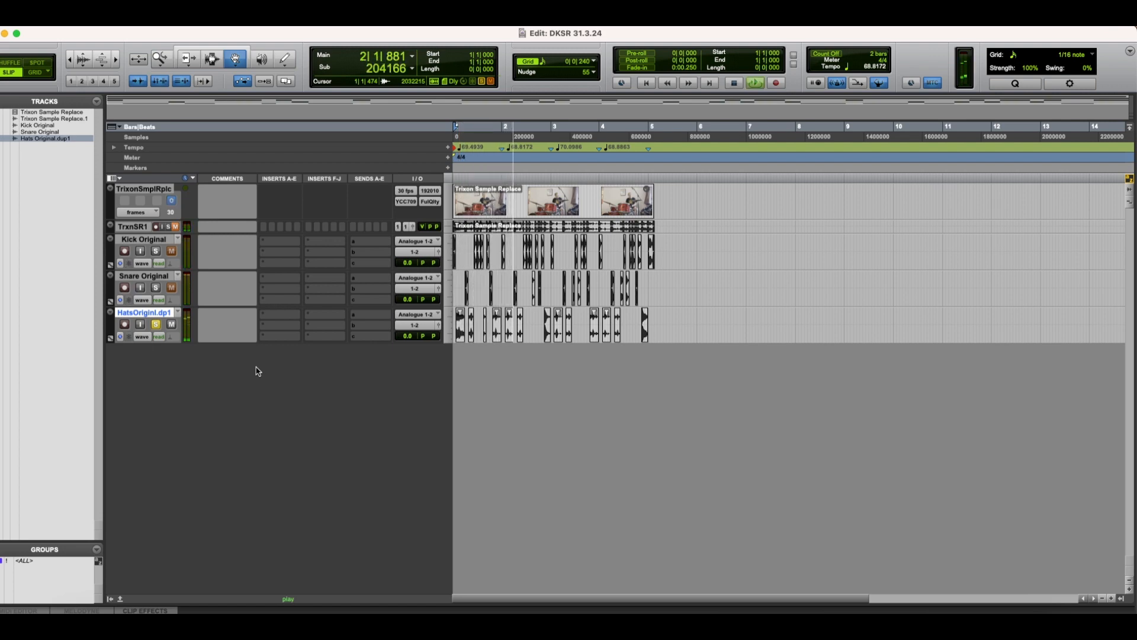
pyautogui.press('space')
pyautogui.click(155, 325)
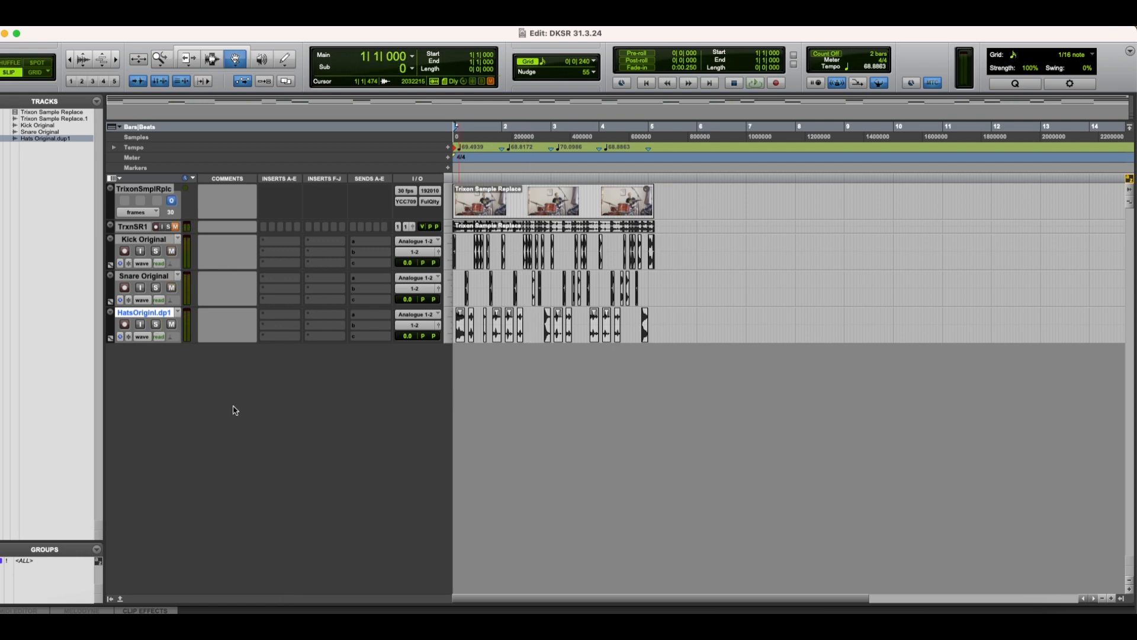
# Step: Switch to Finder, preview TerminatorBB_SnareLoose_STCls_V5.wav, and import STCls V1 to V5 onto new tracks in the Pro Tools session
pyautogui.press('super+Tab')
pyautogui.press('super+Tab')
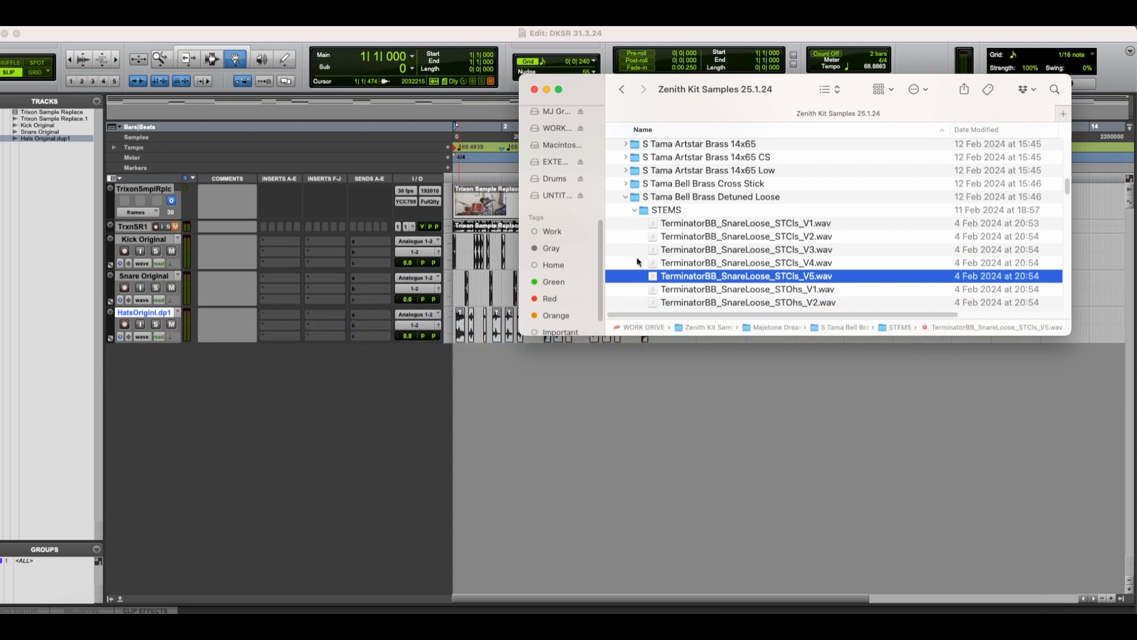
pyautogui.scroll(-3, 739, 251)
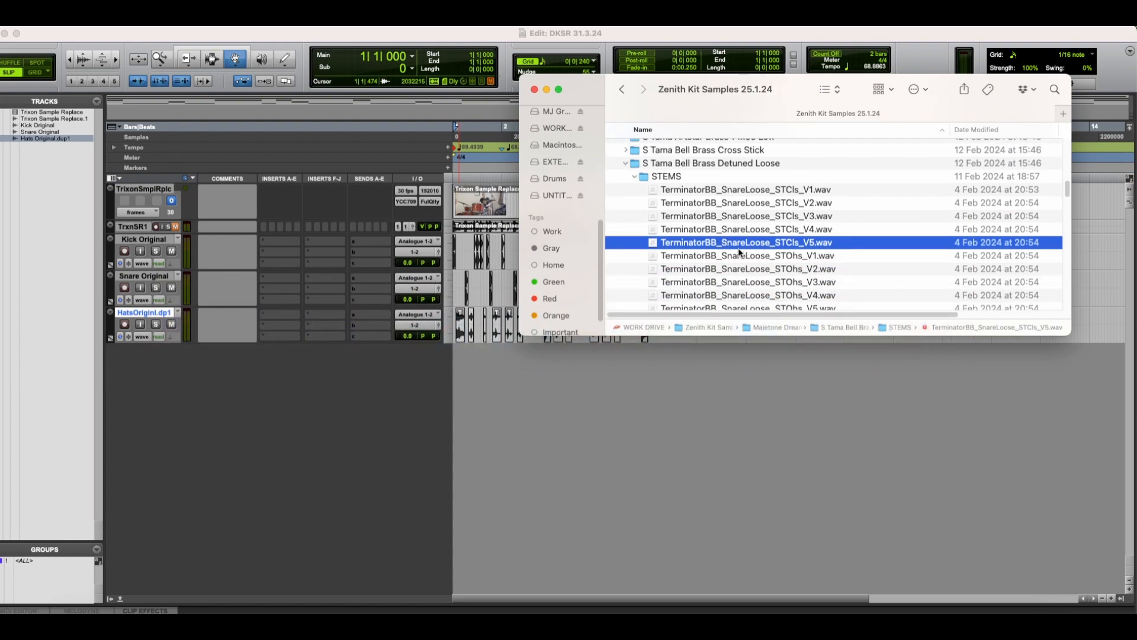
pyautogui.press('space')
pyautogui.press('space')
pyautogui.keyDown('shift'); pyautogui.click(783, 190); pyautogui.keyUp('shift')
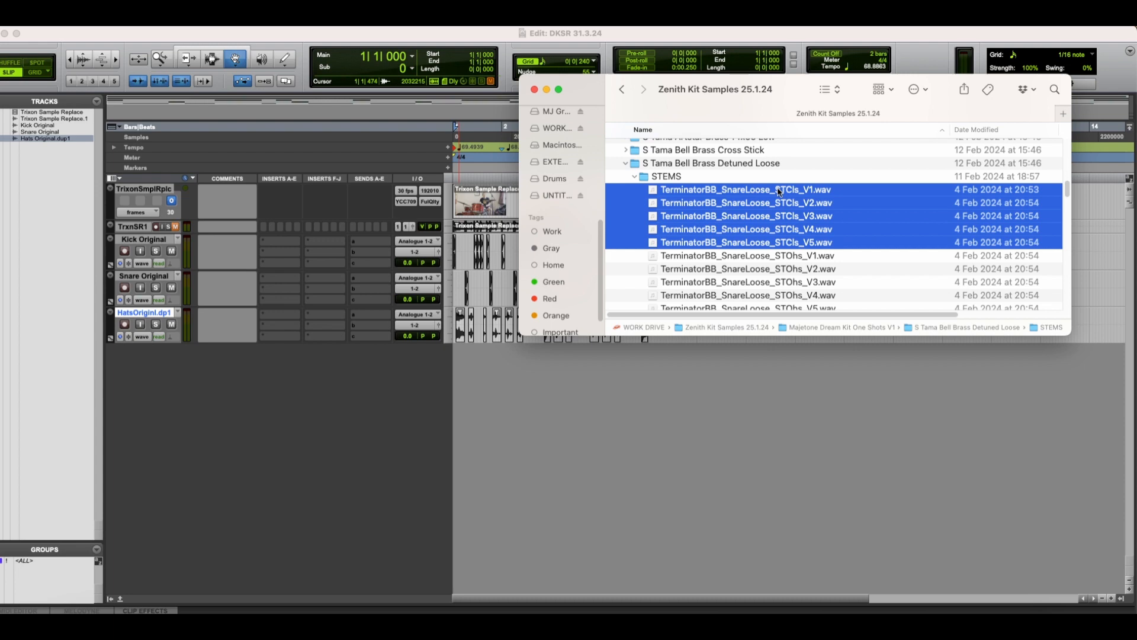
pyautogui.moveTo(779, 191); pyautogui.dragTo(642, 409)
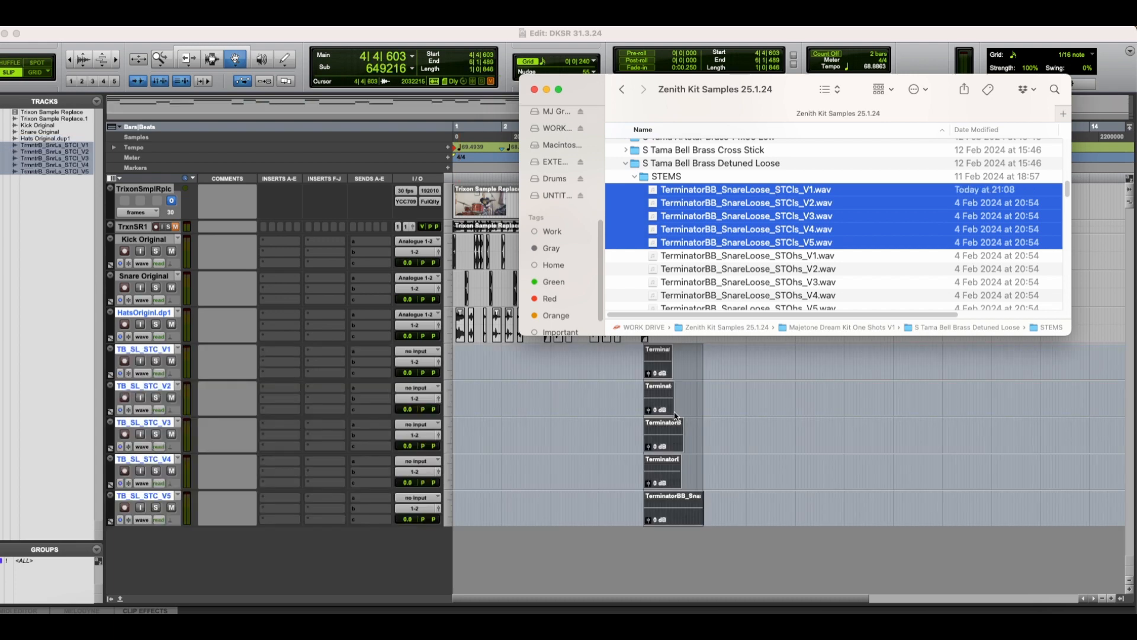
# Step: Hide the V1 to V4 snare sample tracks and colour the remaining TB_SL_STC_V5 track yellow
pyautogui.rightClick(172, 496)
pyautogui.click(173, 499)
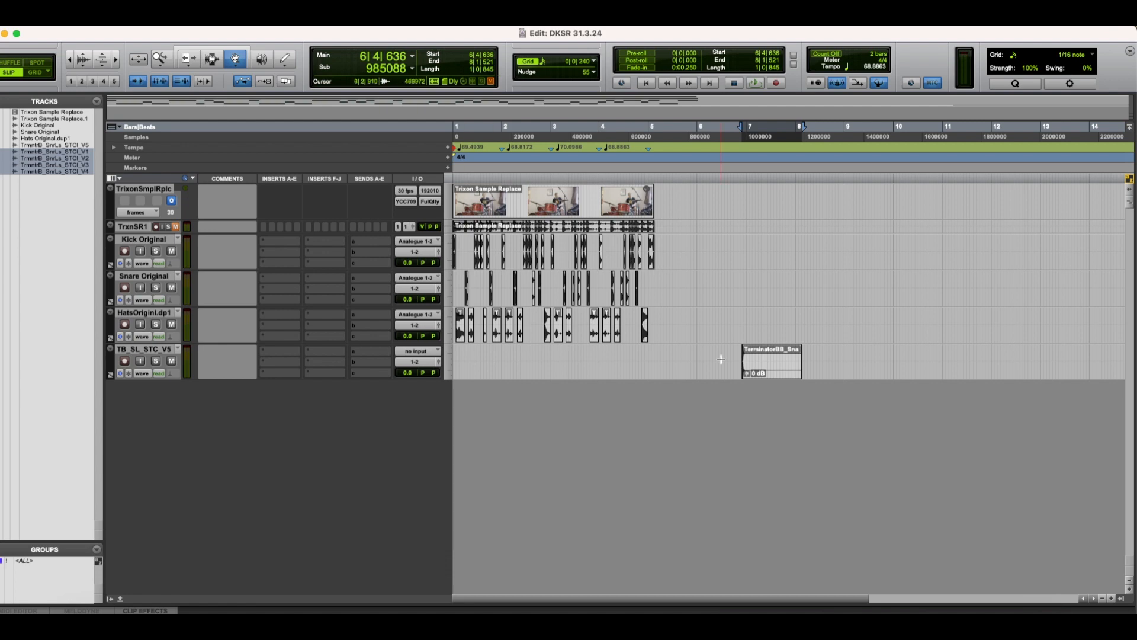
pyautogui.doubleClick(109, 367)
pyautogui.click(774, 95)
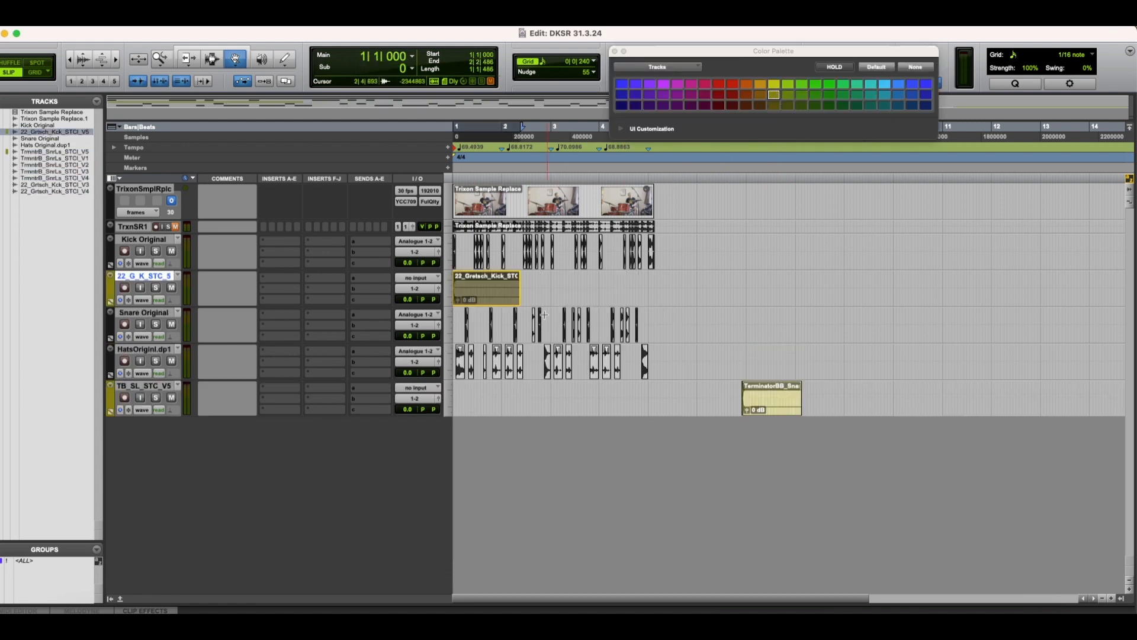
# Step: Place copies of the 22_Gretsch_Kick_STCls_V5 sample on the bar 1 kick hits from 1|2|722 through 1|3|727
pyautogui.press('t')
pyautogui.press('t')
pyautogui.press('t')
pyautogui.click(638, 261)
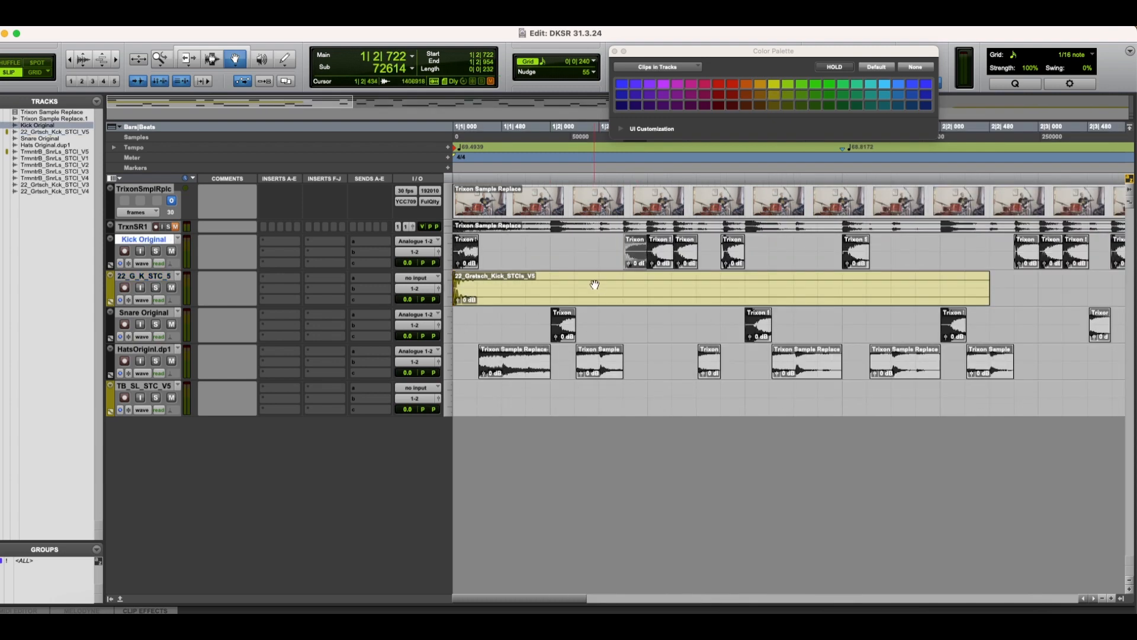
pyautogui.moveTo(563, 290); pyautogui.dragTo(685, 275)
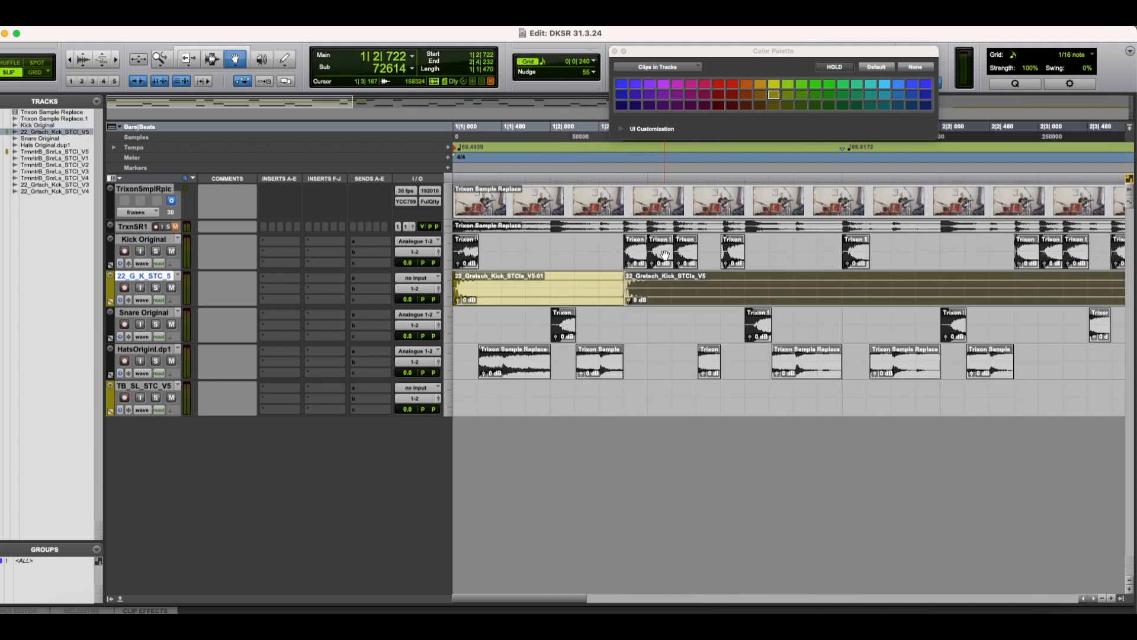
pyautogui.click(661, 258)
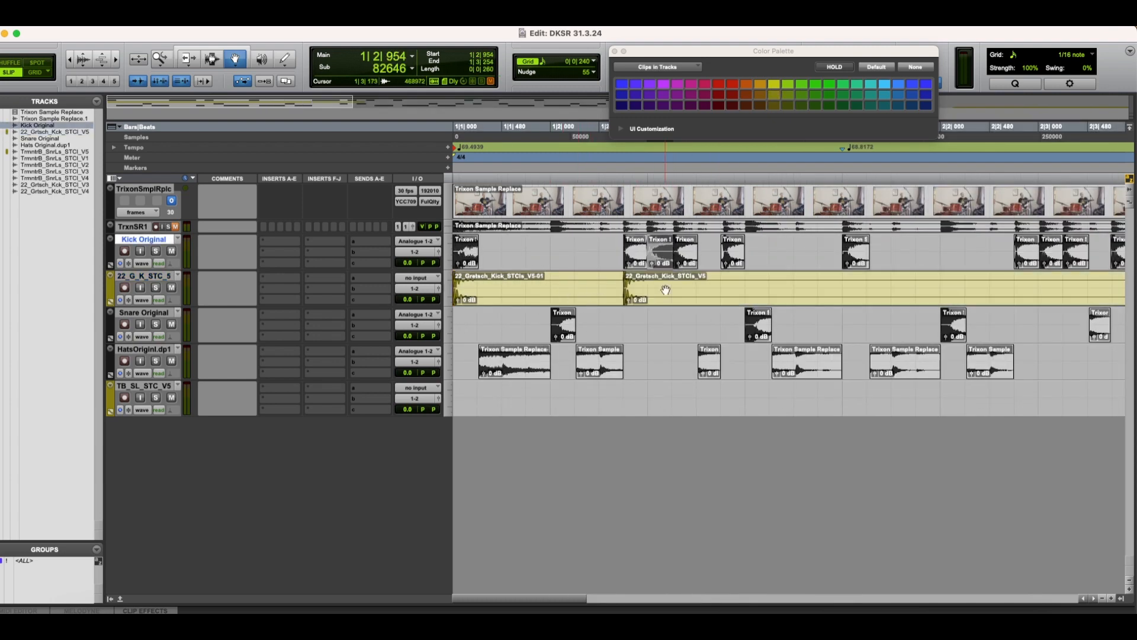
pyautogui.keyDown('ctrl'); pyautogui.keyDown('alt'); pyautogui.click(665, 291); pyautogui.keyUp('alt'); pyautogui.keyUp('ctrl')
pyautogui.click(684, 259)
pyautogui.keyDown('ctrl'); pyautogui.keyDown('alt'); pyautogui.click(687, 291); pyautogui.keyUp('alt'); pyautogui.keyUp('ctrl')
pyautogui.click(732, 261)
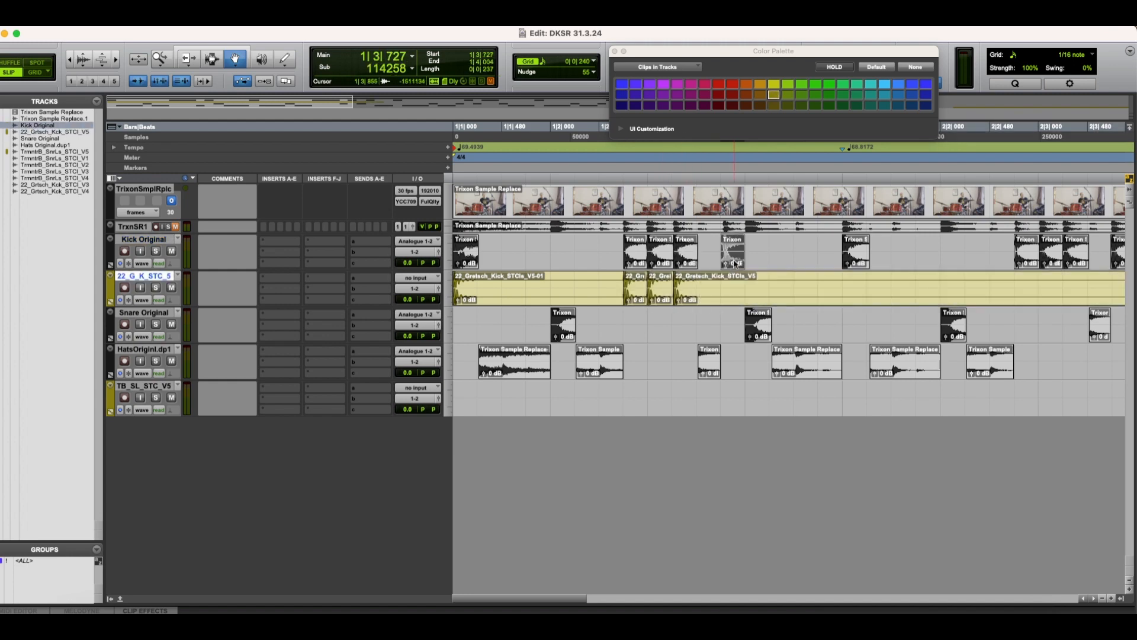
pyautogui.keyDown('ctrl'); pyautogui.keyDown('alt'); pyautogui.click(730, 287); pyautogui.keyUp('alt'); pyautogui.keyUp('ctrl')
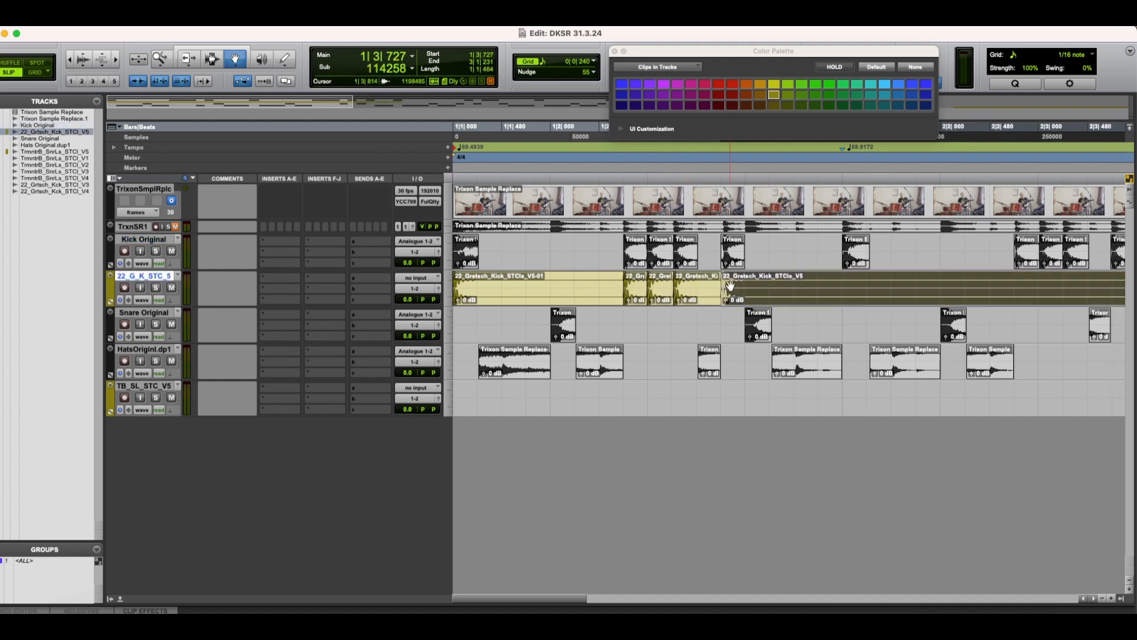
# Step: Place kick sample copies on the bar 2 kick hits at 2|1|000, 2|2|724 and on through 2|3|240
pyautogui.click(856, 256)
pyautogui.keyDown('ctrl'); pyautogui.keyDown('alt'); pyautogui.click(996, 276); pyautogui.keyUp('alt'); pyautogui.keyUp('ctrl')
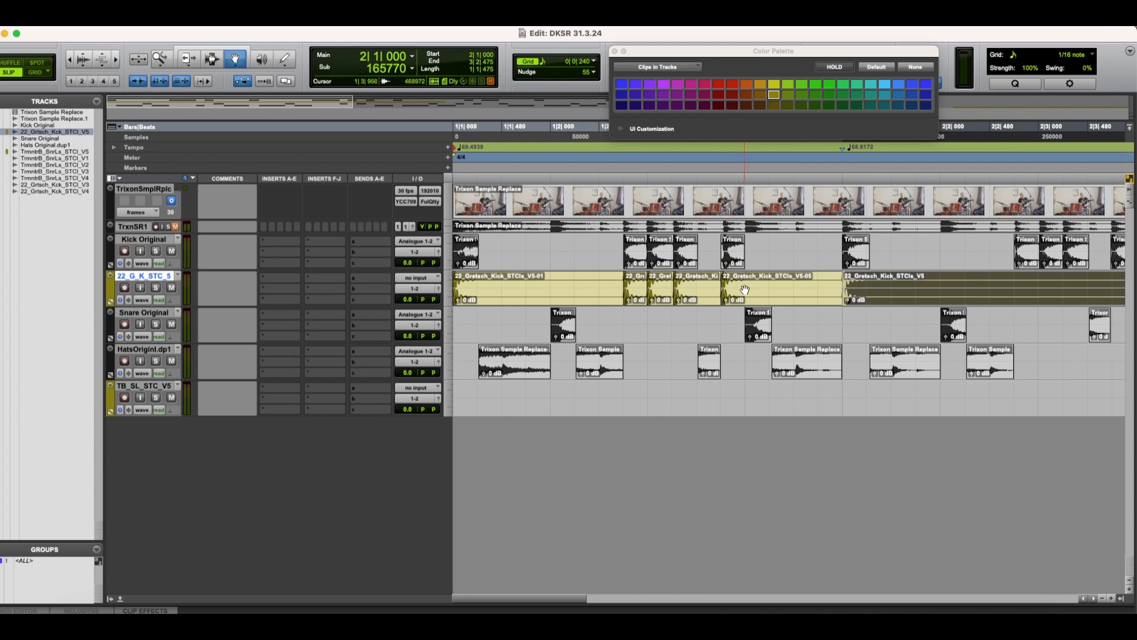
pyautogui.click(1022, 254)
pyautogui.keyDown('ctrl'); pyautogui.keyDown('alt'); pyautogui.click(1016, 300); pyautogui.keyUp('alt'); pyautogui.keyUp('ctrl')
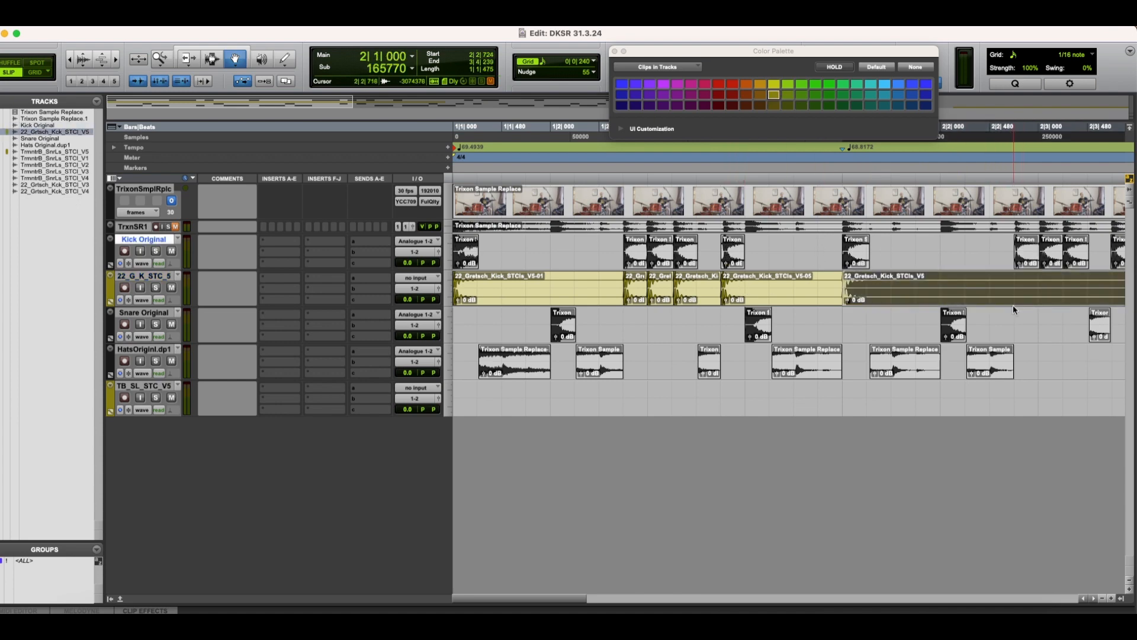
pyautogui.click(1049, 254)
pyautogui.keyDown('ctrl'); pyautogui.keyDown('alt'); pyautogui.click(1054, 284); pyautogui.keyUp('alt'); pyautogui.keyUp('ctrl')
pyautogui.click(1073, 255)
pyautogui.keyDown('ctrl'); pyautogui.keyDown('alt'); pyautogui.click(1071, 296); pyautogui.keyUp('alt'); pyautogui.keyUp('ctrl')
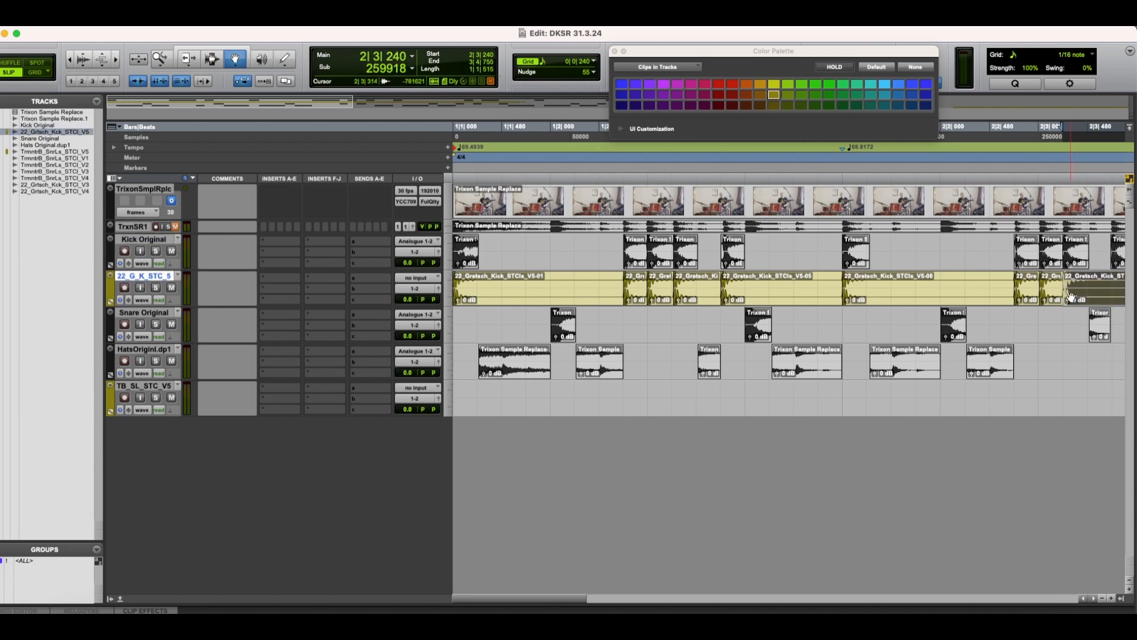
# Step: Place kick sample copies on the kick hits at 2|3|709, 2|4|242 and 3|1|000
pyautogui.hscroll(5, 1071, 296)
pyautogui.click(805, 255)
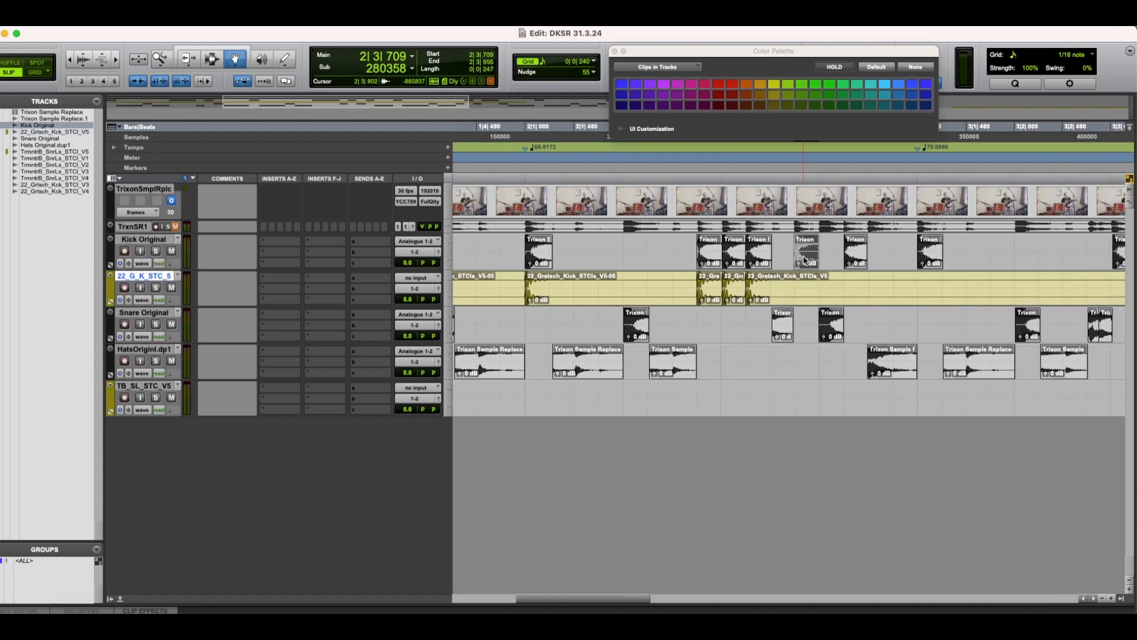
pyautogui.keyDown('ctrl'); pyautogui.keyDown('alt'); pyautogui.click(809, 299); pyautogui.keyUp('alt'); pyautogui.keyUp('ctrl')
pyautogui.click(856, 263)
pyautogui.keyDown('ctrl'); pyautogui.keyDown('alt'); pyautogui.click(847, 294); pyautogui.keyUp('alt'); pyautogui.keyUp('ctrl')
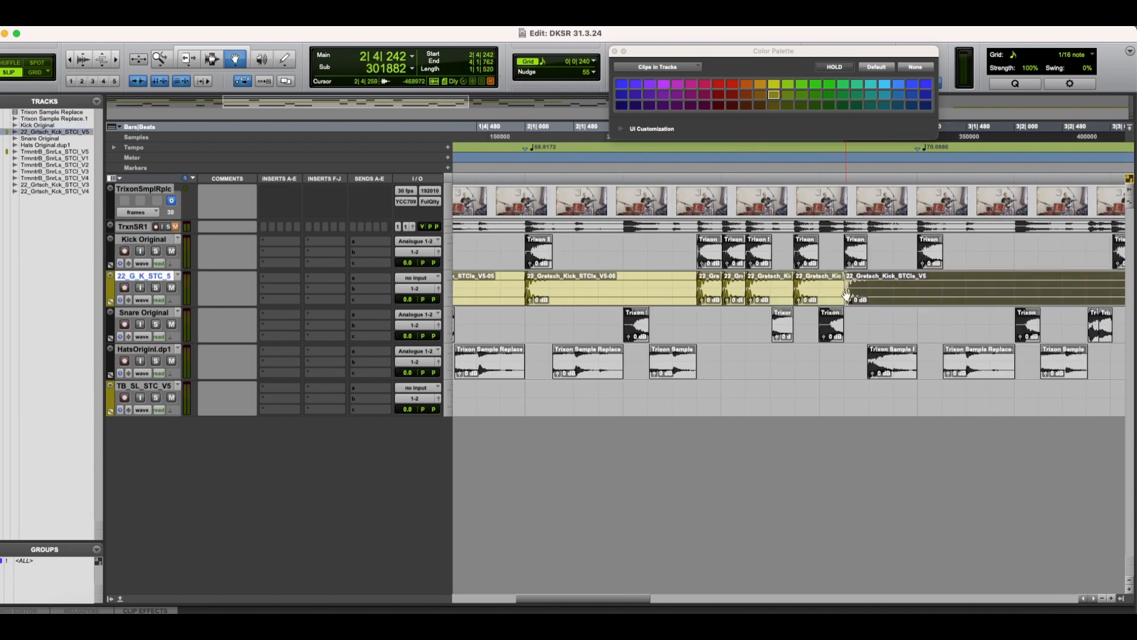
pyautogui.click(932, 249)
pyautogui.keyDown('ctrl'); pyautogui.keyDown('alt'); pyautogui.click(932, 291); pyautogui.keyUp('alt'); pyautogui.keyUp('ctrl')
# Step: Place kick sample copies on the bar 3 kick hits from beat 3, including 3|3|481, and the first kick hits of bar 4
pyautogui.hscroll(5, 933, 290)
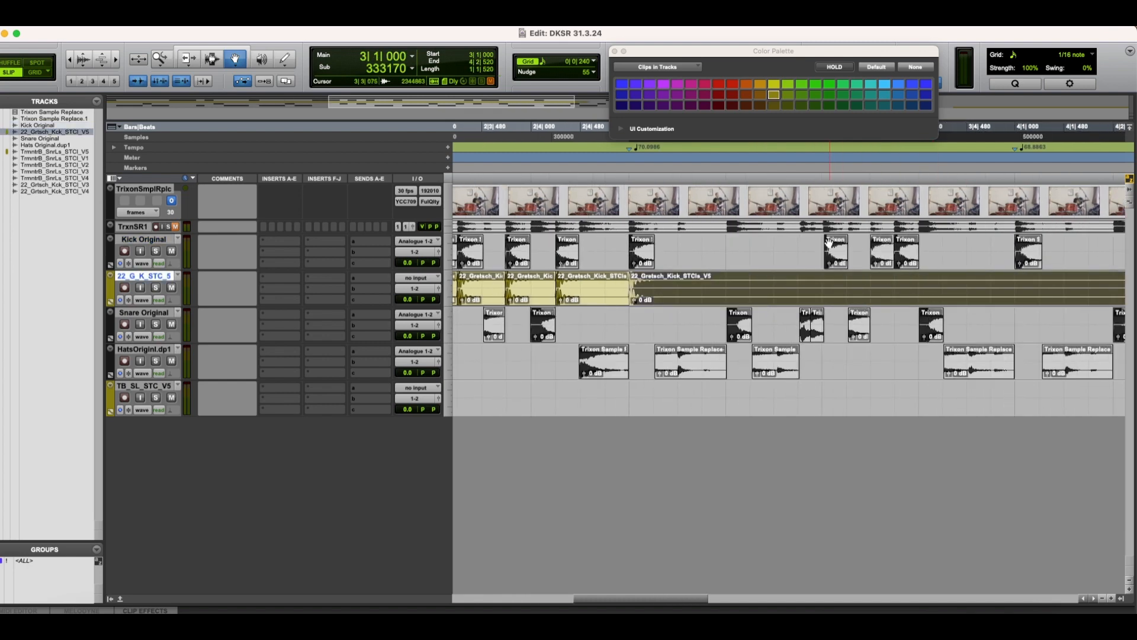
pyautogui.keyDown('ctrl'); pyautogui.keyDown('alt'); pyautogui.click(820, 290); pyautogui.keyUp('alt'); pyautogui.keyUp('ctrl')
pyautogui.click(888, 252)
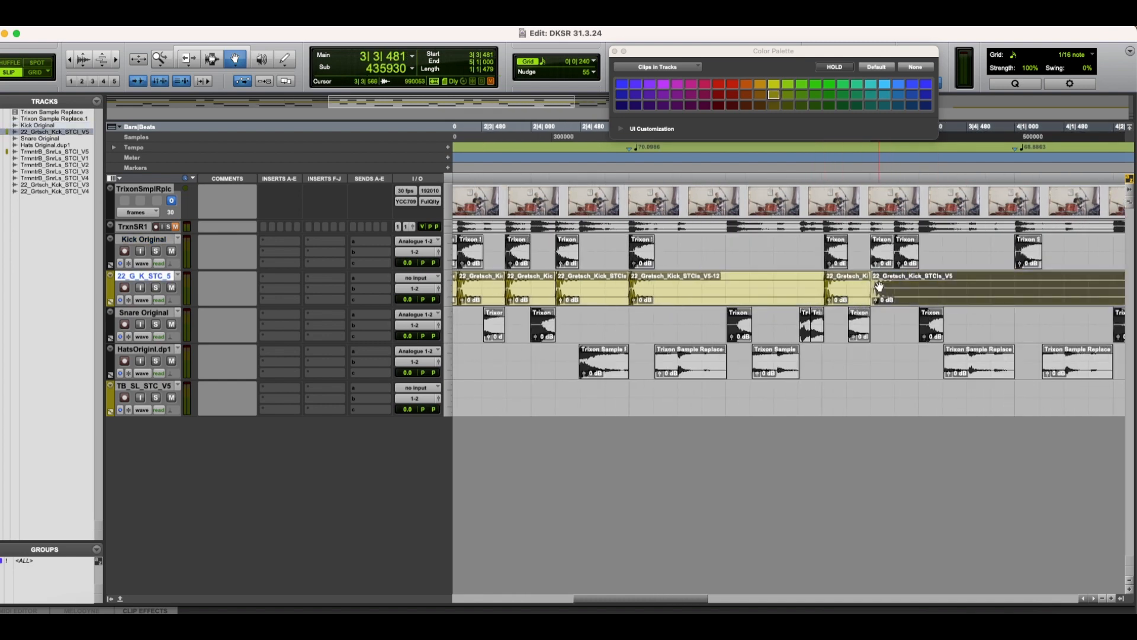
pyautogui.click(906, 253)
pyautogui.keyDown('ctrl'); pyautogui.keyDown('alt'); pyautogui.click(908, 293); pyautogui.keyUp('alt'); pyautogui.keyUp('ctrl')
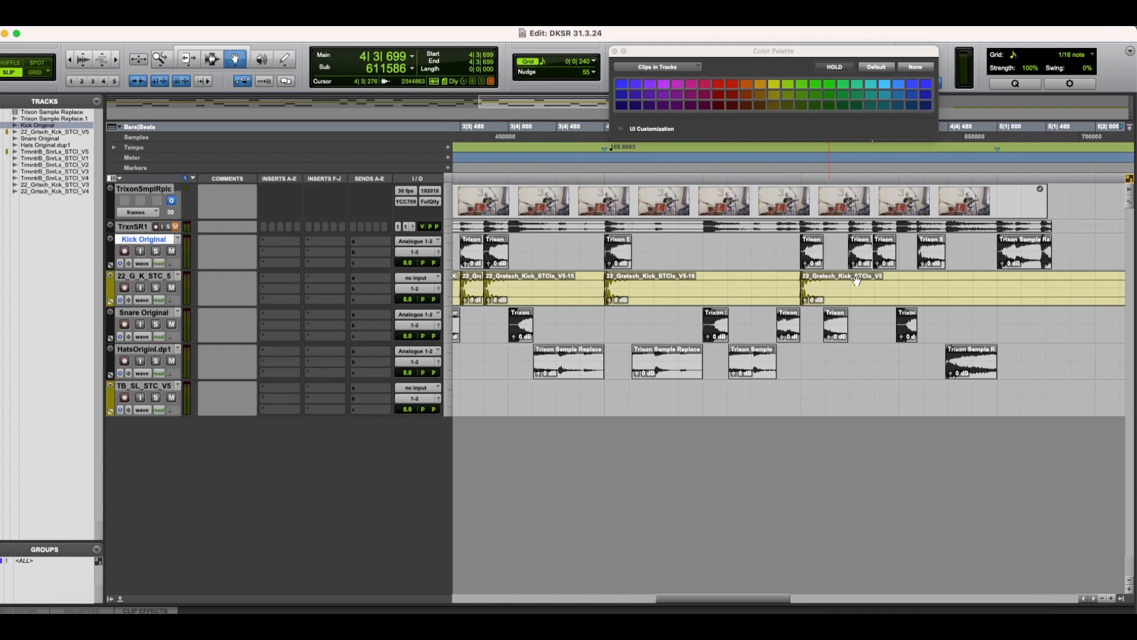
pyautogui.click(883, 257)
pyautogui.keyDown('ctrl'); pyautogui.keyDown('alt'); pyautogui.click(890, 299); pyautogui.keyUp('alt'); pyautogui.keyUp('ctrl')
pyautogui.click(923, 255)
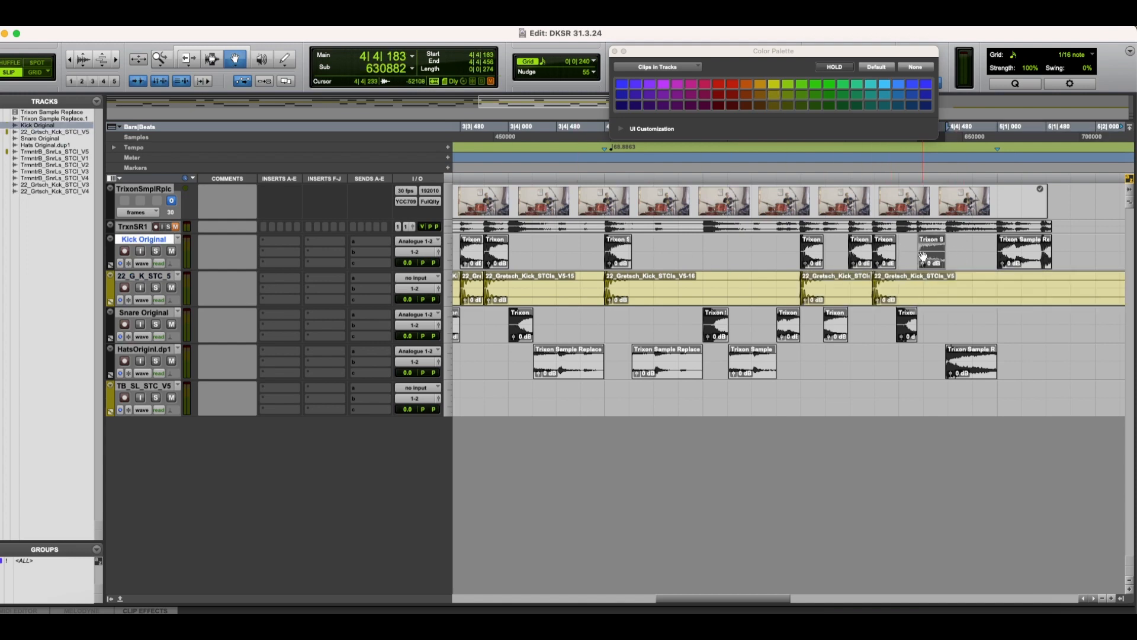
pyautogui.press('super+z')
# Step: Place kick sample copies on the remaining kick hits in bar 4, including 4|3|699 and 4|4|183, and at 5|1|000
pyautogui.click(858, 258)
pyautogui.keyDown('ctrl'); pyautogui.keyDown('alt'); pyautogui.click(865, 291); pyautogui.keyUp('alt'); pyautogui.keyUp('ctrl')
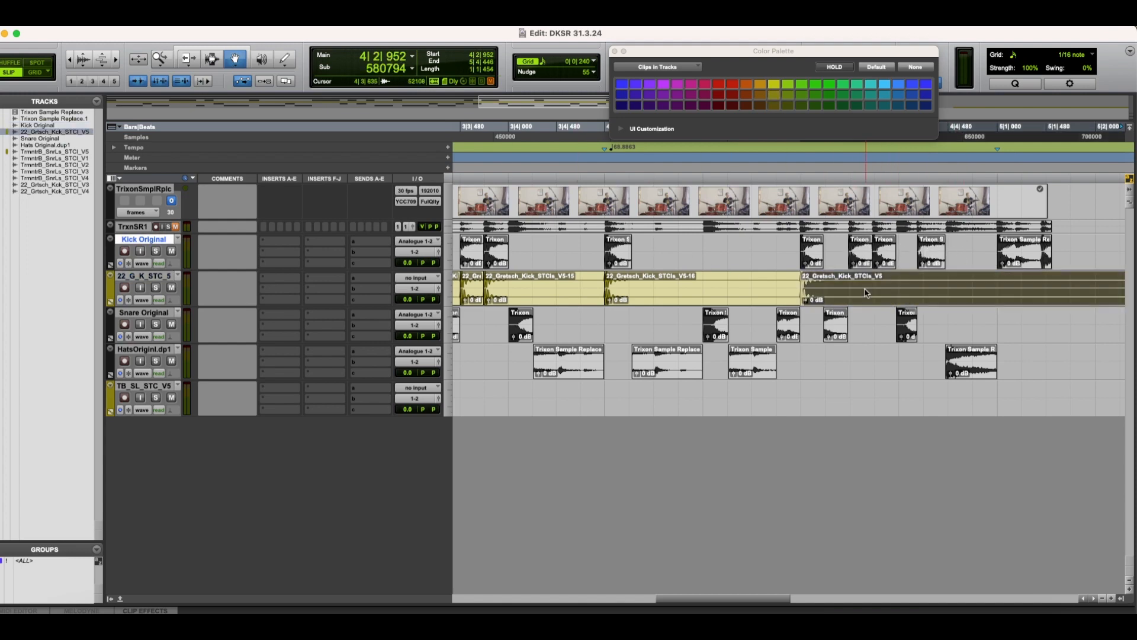
pyautogui.click(882, 252)
pyautogui.keyDown('ctrl'); pyautogui.keyDown('alt'); pyautogui.click(899, 290); pyautogui.keyUp('alt'); pyautogui.keyUp('ctrl')
pyautogui.click(940, 252)
pyautogui.keyDown('ctrl'); pyautogui.keyDown('alt'); pyautogui.click(931, 284); pyautogui.keyUp('alt'); pyautogui.keyUp('ctrl')
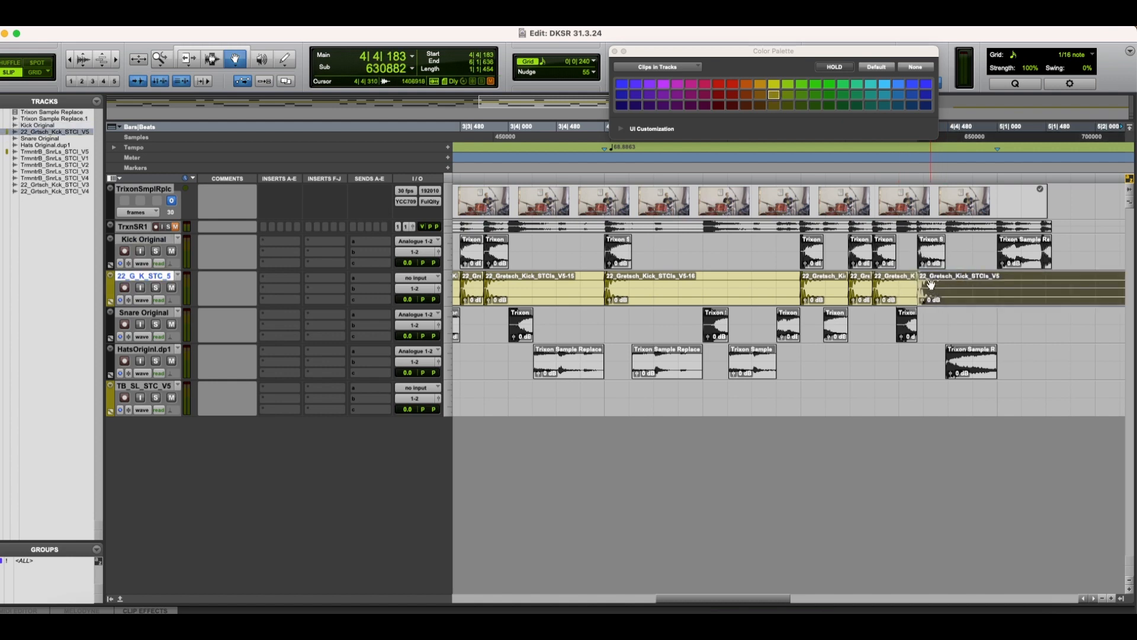
pyautogui.click(1007, 252)
pyautogui.keyDown('ctrl'); pyautogui.keyDown('alt'); pyautogui.click(1004, 294); pyautogui.keyUp('alt'); pyautogui.keyUp('ctrl')
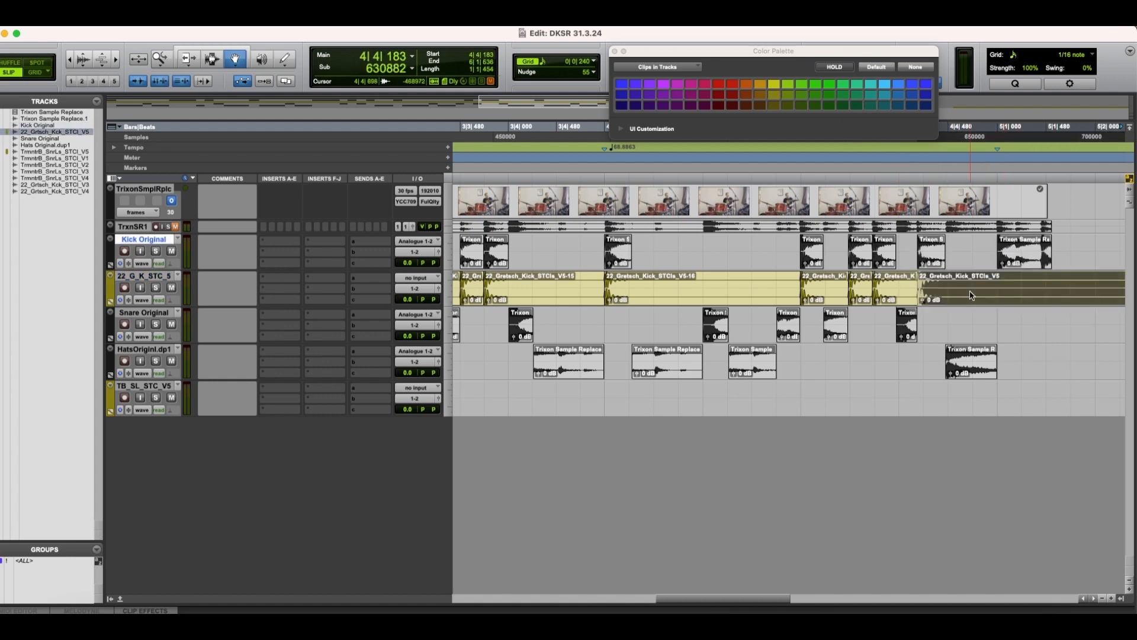
# Step: Mute the Kick Original track and play the session from the start with the kick samples
pyautogui.click(1006, 262)
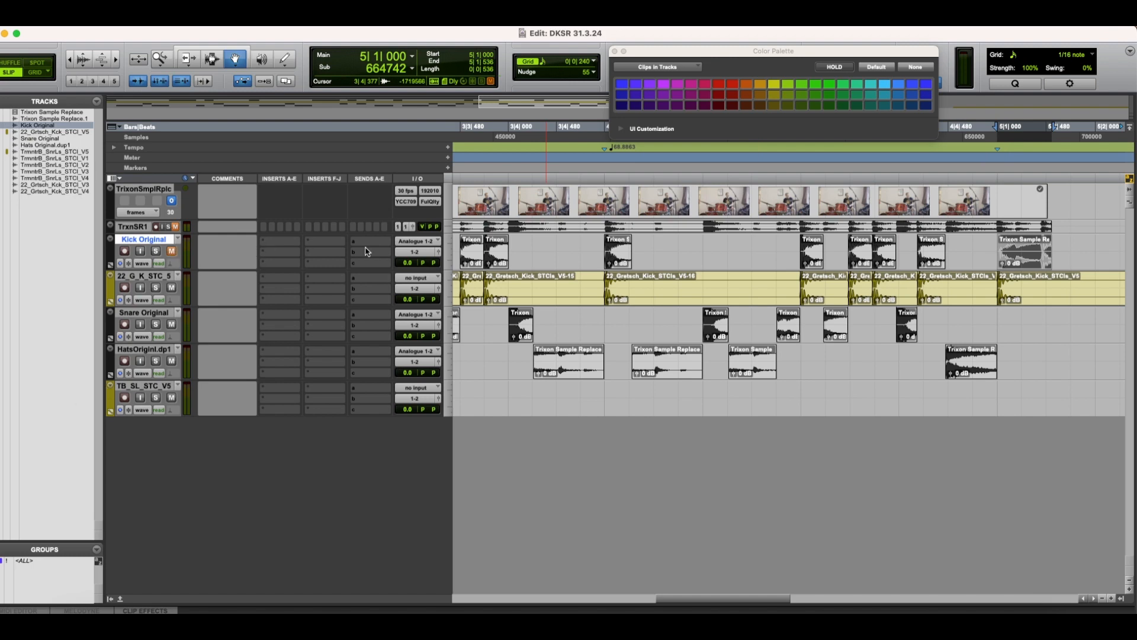
pyautogui.hscroll(1, 369, 252)
pyautogui.hscroll(-15, 368, 252)
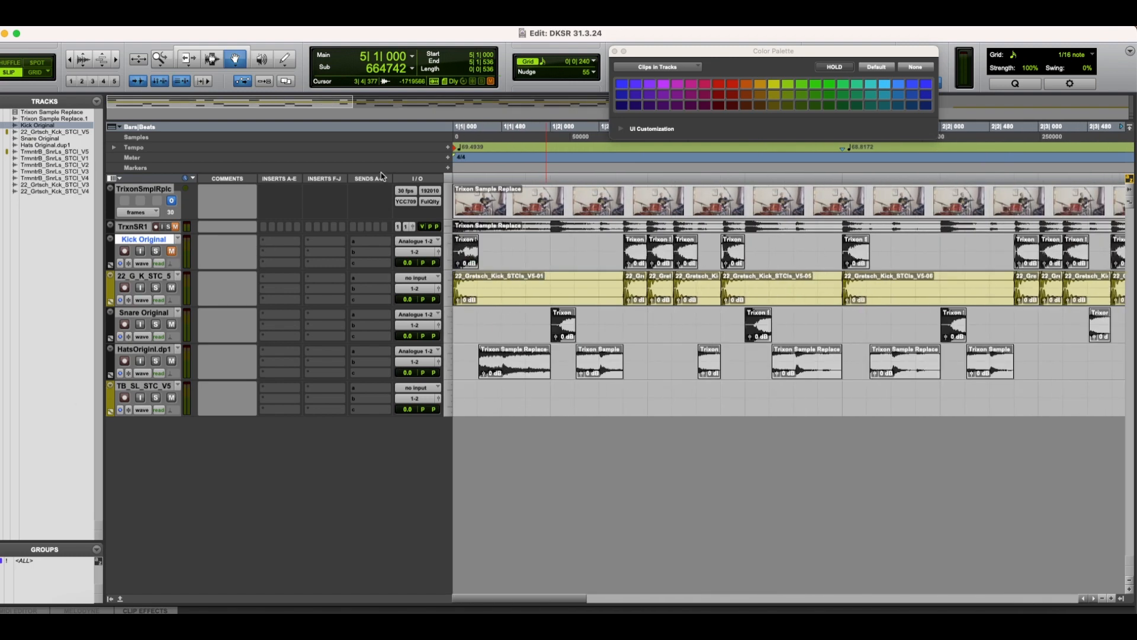
pyautogui.click(234, 80)
pyautogui.press('space')
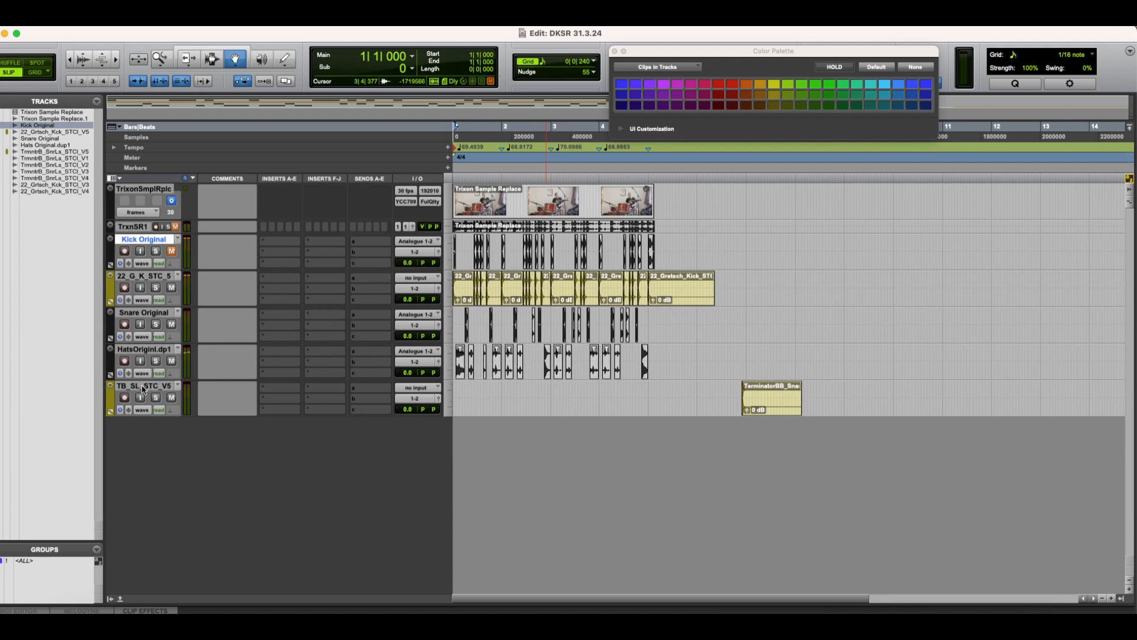
# Step: Move the TB_SL_STC_V5 track below Snare Original and copy its sample onto the snare hits, starting at 1|2|006
pyautogui.moveTo(143, 389); pyautogui.dragTo(264, 350)
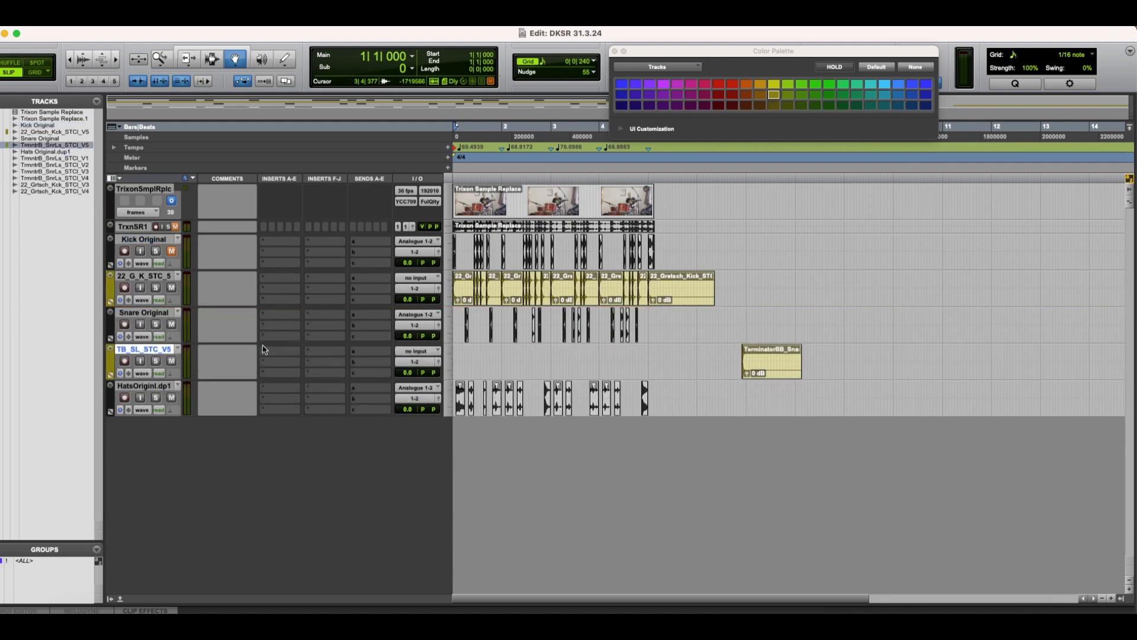
pyautogui.click(467, 327)
pyautogui.keyDown('ctrl'); pyautogui.keyDown('alt'); pyautogui.click(748, 370); pyautogui.keyUp('alt'); pyautogui.keyUp('ctrl')
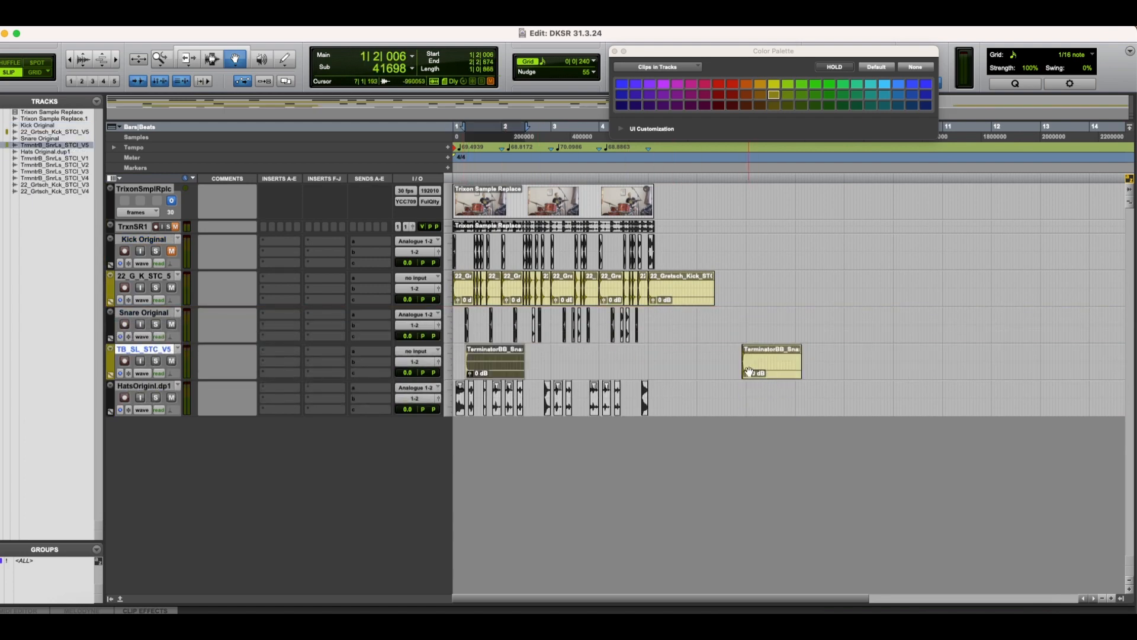
pyautogui.click(491, 326)
# Step: Audition and inspect the Snare Original hits at 4|3|222 and 4|2|766 up close
pyautogui.press('space')
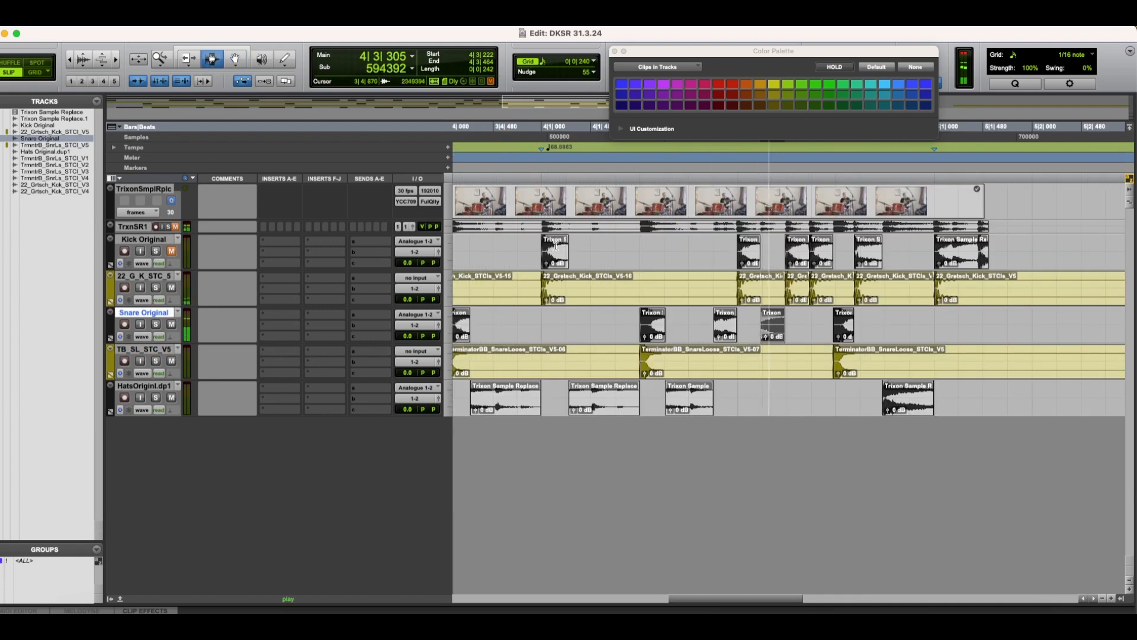
pyautogui.click(718, 333)
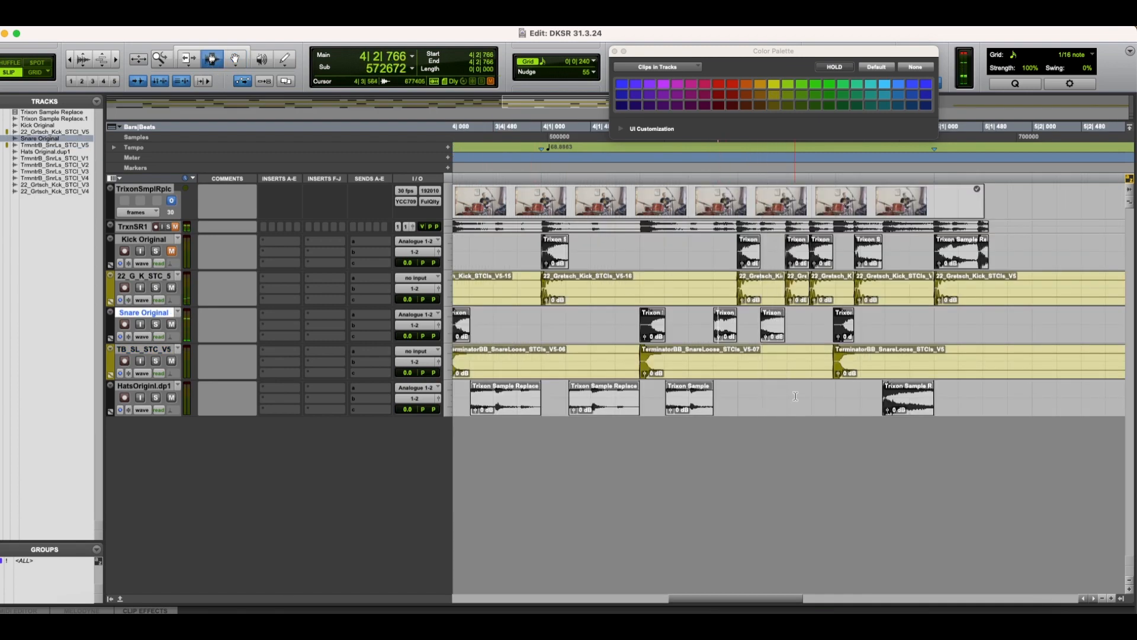
pyautogui.press('t')
pyautogui.press('t')
pyautogui.press('t')
pyautogui.click(839, 328)
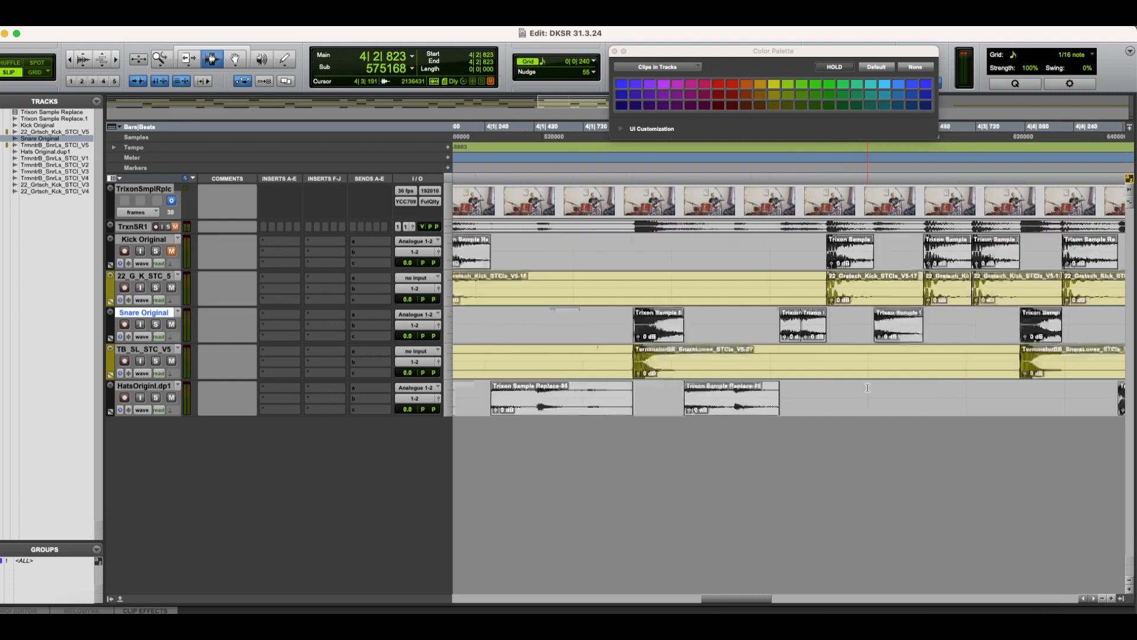
# Step: Play the session from the start to check the replaced kick and snare hits against the video
pyautogui.press('space')
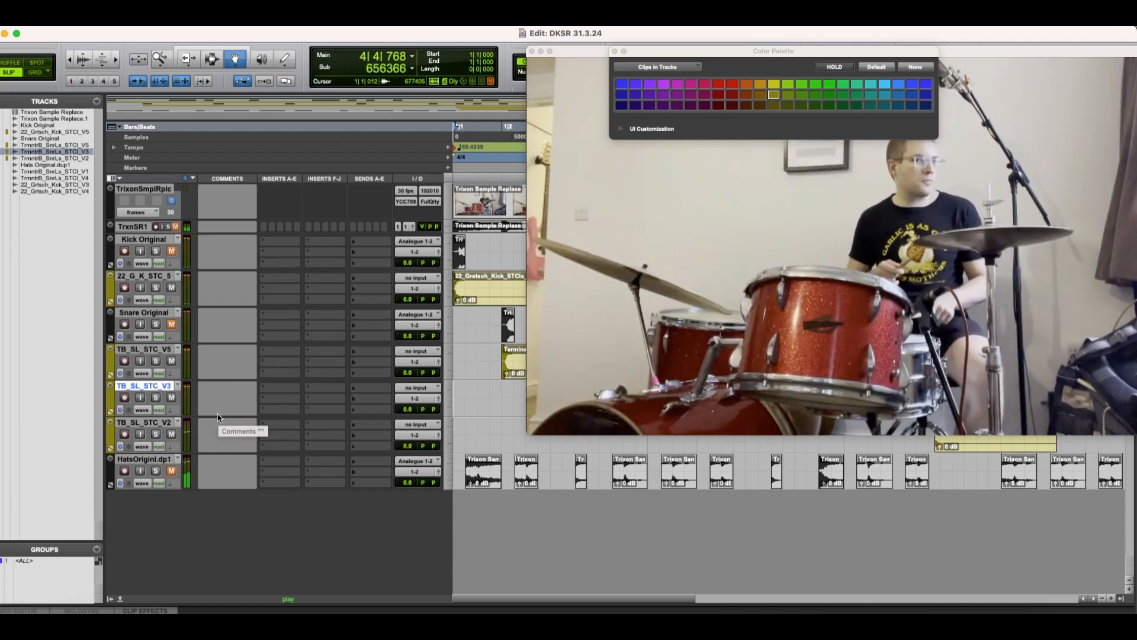
pyautogui.press('space')
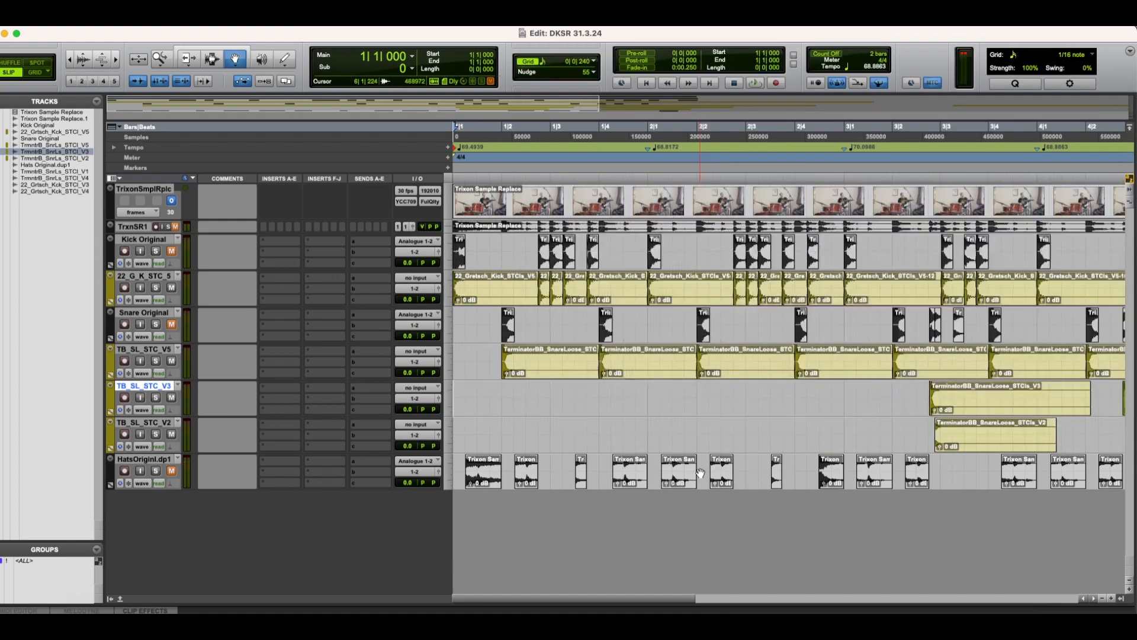
# Step: Select the TB_SL_STC_V5 track, switch to Finder and audition 22_Gretsch_Kick_STOhs_V5.wav in the Gretsch kick STEMS folder
pyautogui.click(157, 350)
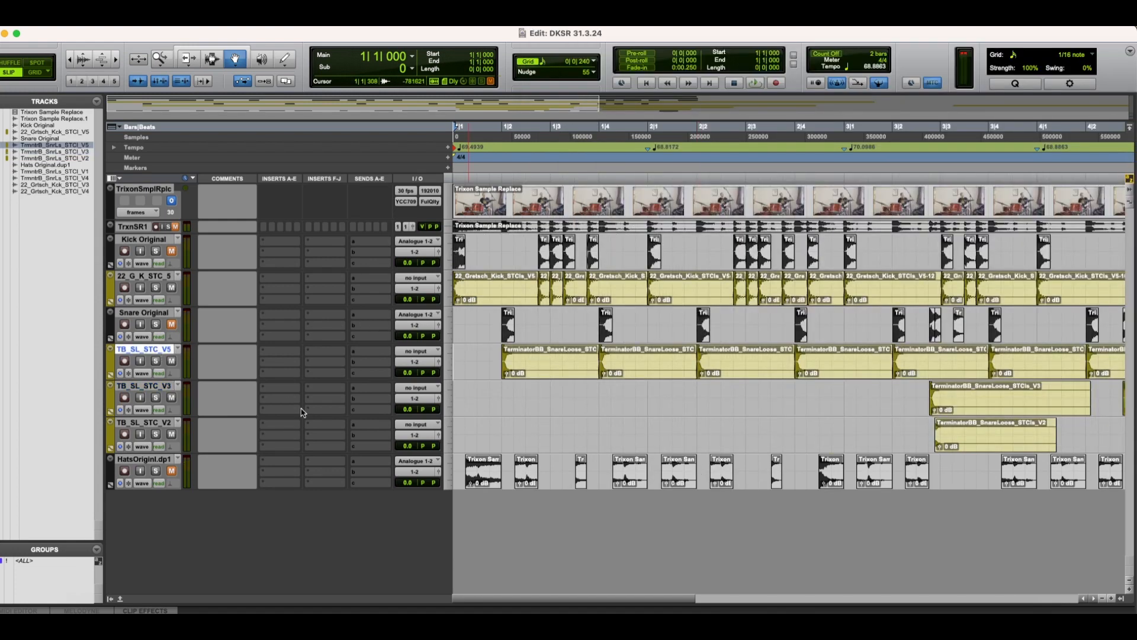
pyautogui.press('super+Tab')
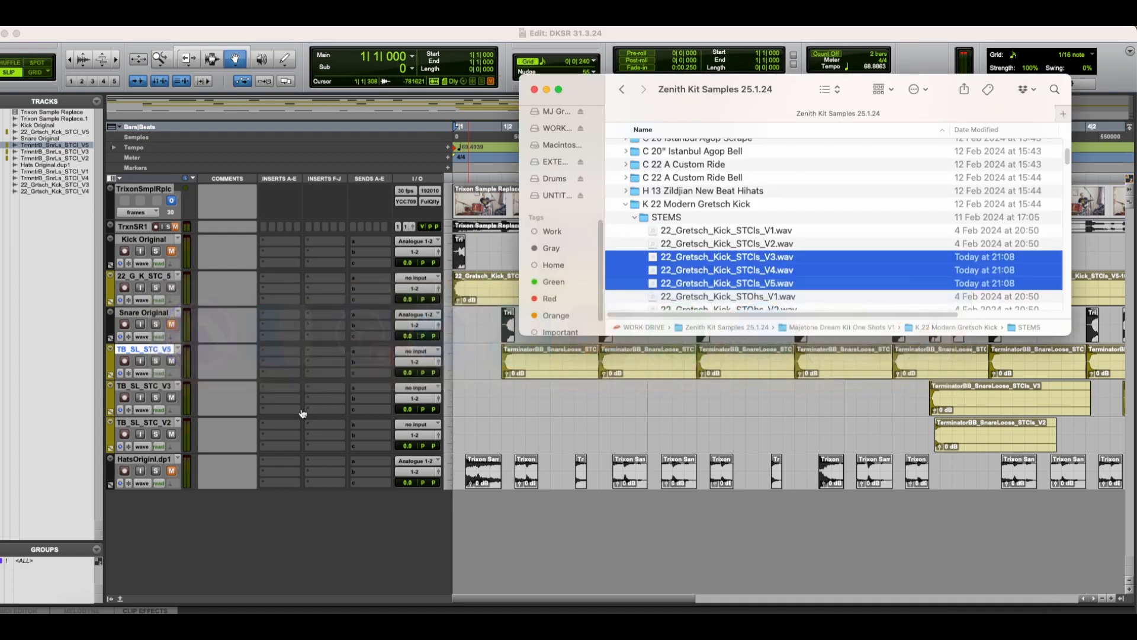
pyautogui.scroll(-3, 700, 239)
pyautogui.scroll(-3, 700, 239)
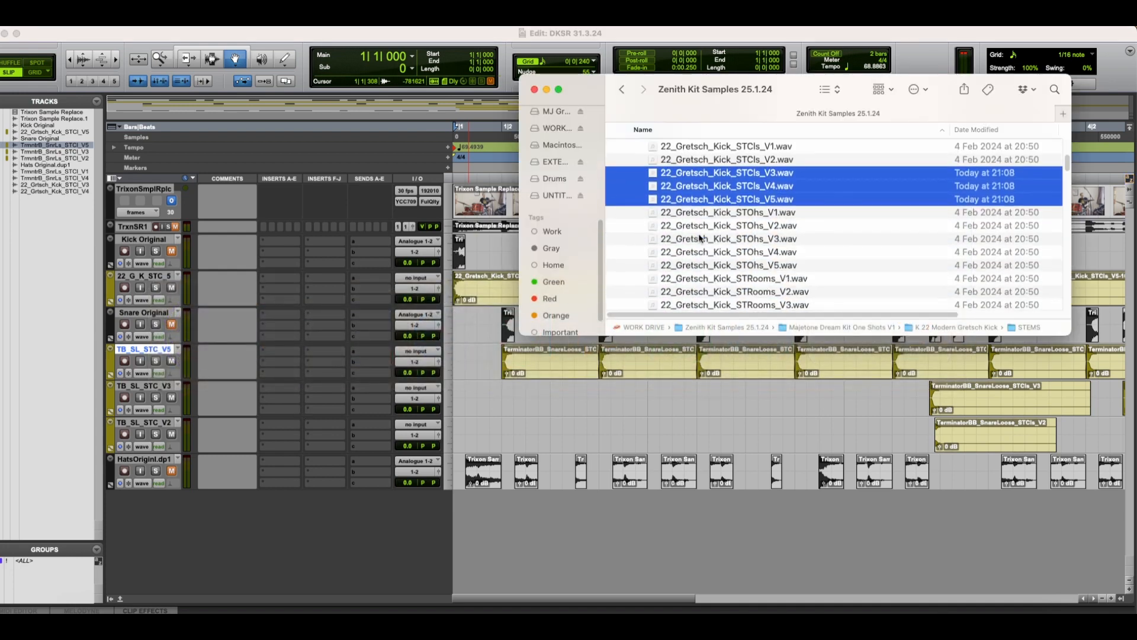
pyautogui.click(732, 266)
pyautogui.press('space')
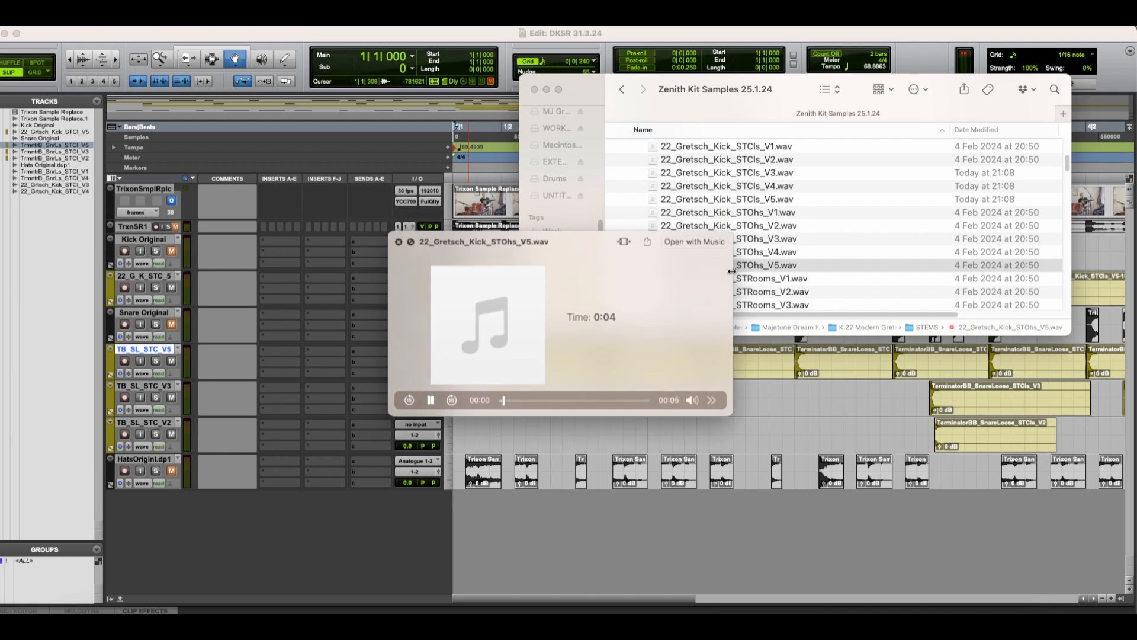
pyautogui.press('space')
# Step: Audition the snare samples TerminatorBB_SnareLoose_STOhs_V5.wav and TerminatorBB_SnareLoose_STRooms_V5.wav in the sample folder
pyautogui.scroll(1, 754, 209)
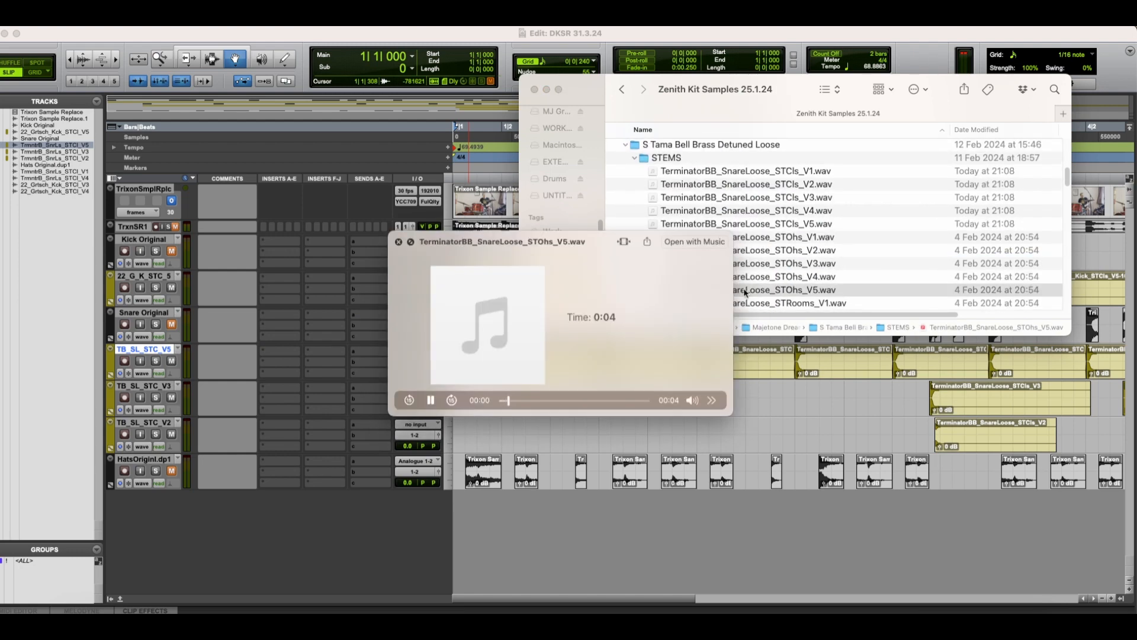
pyautogui.press('space')
pyautogui.scroll(-5, 807, 265)
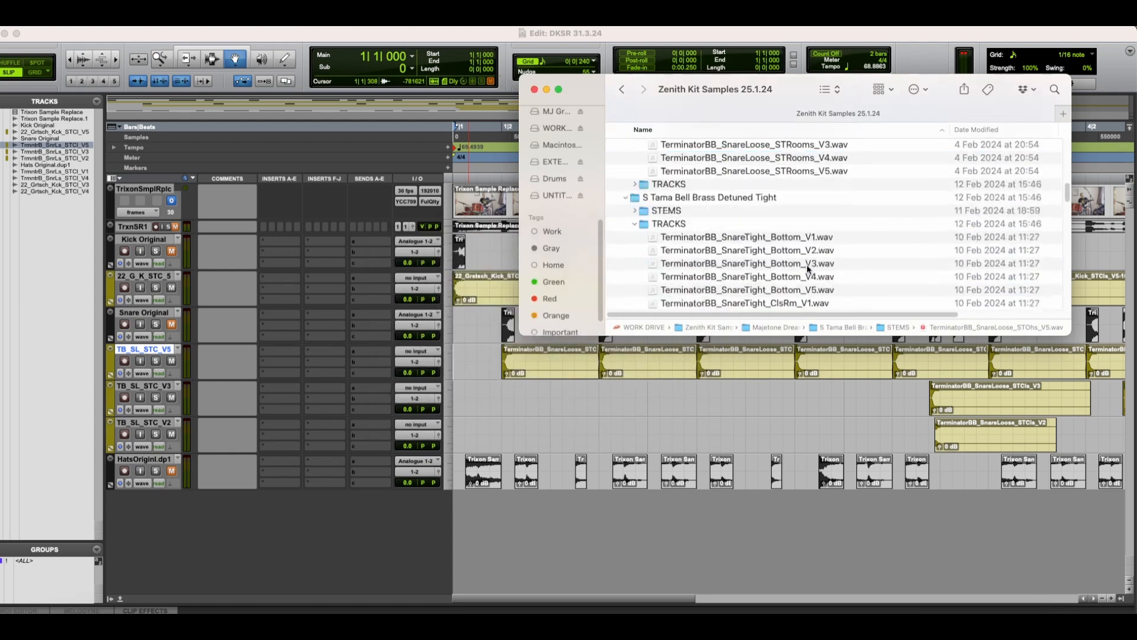
pyautogui.click(800, 170)
pyautogui.press('space')
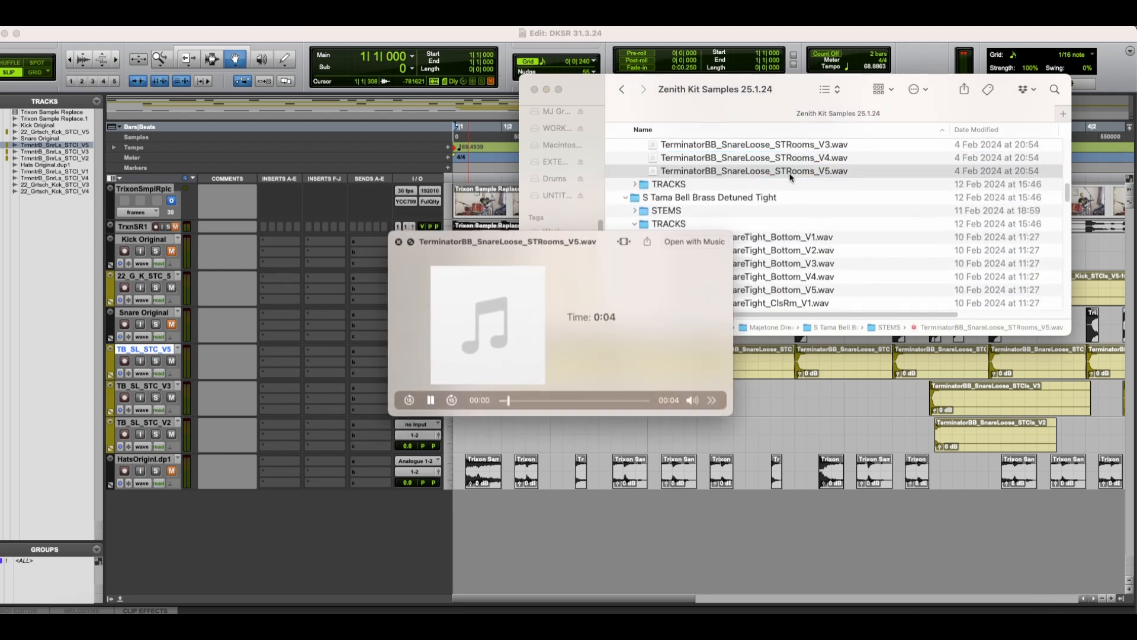
pyautogui.press('space')
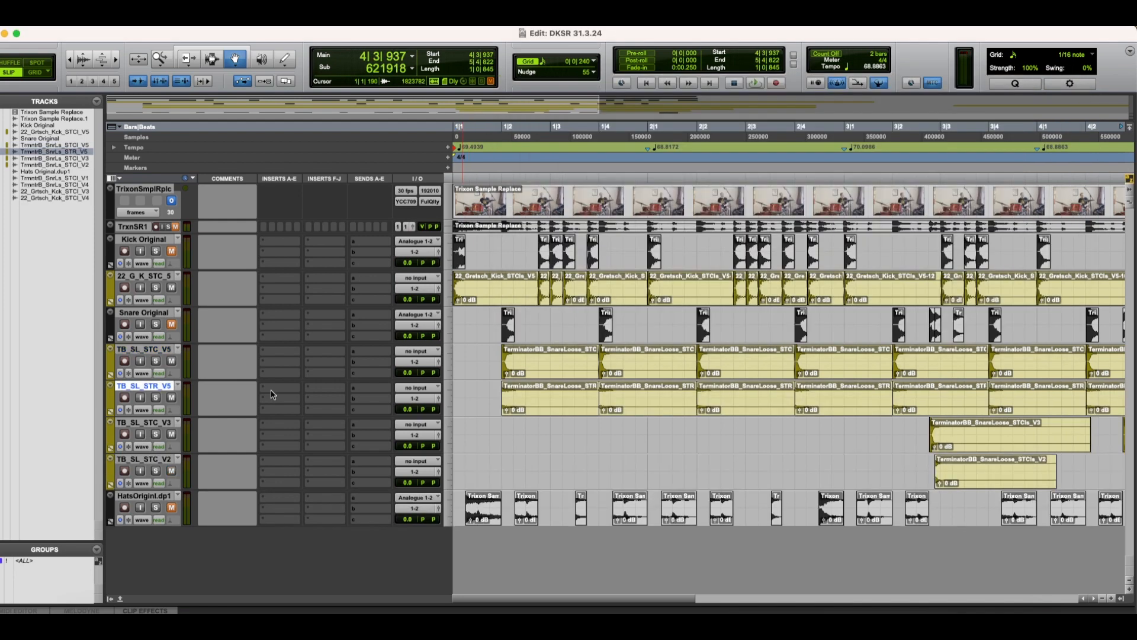
# Step: Insert the stereo Time Adjuster delay on the TB_SL_STR_V5 track, set its left delay in samples and start playback
pyautogui.click(272, 395)
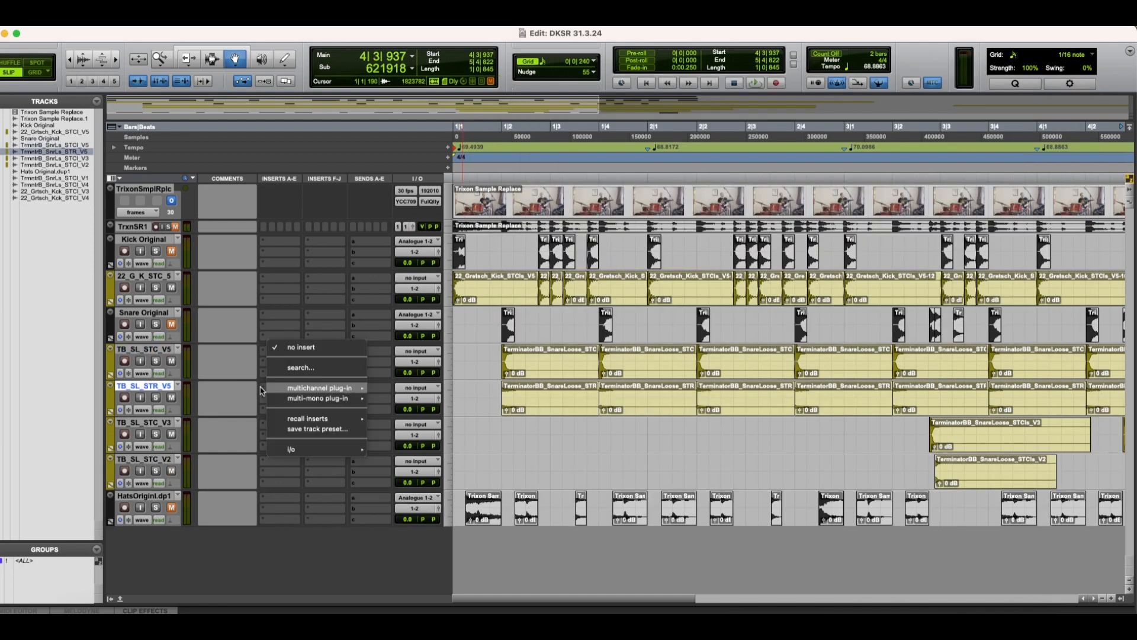
pyautogui.moveTo(281, 388)
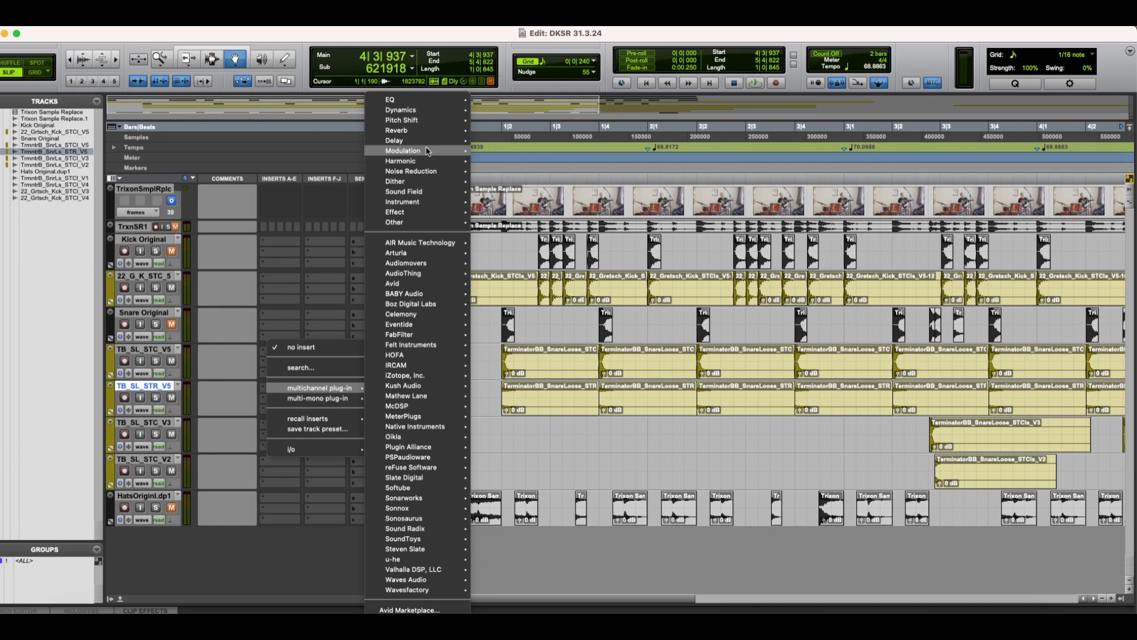
pyautogui.moveTo(428, 143)
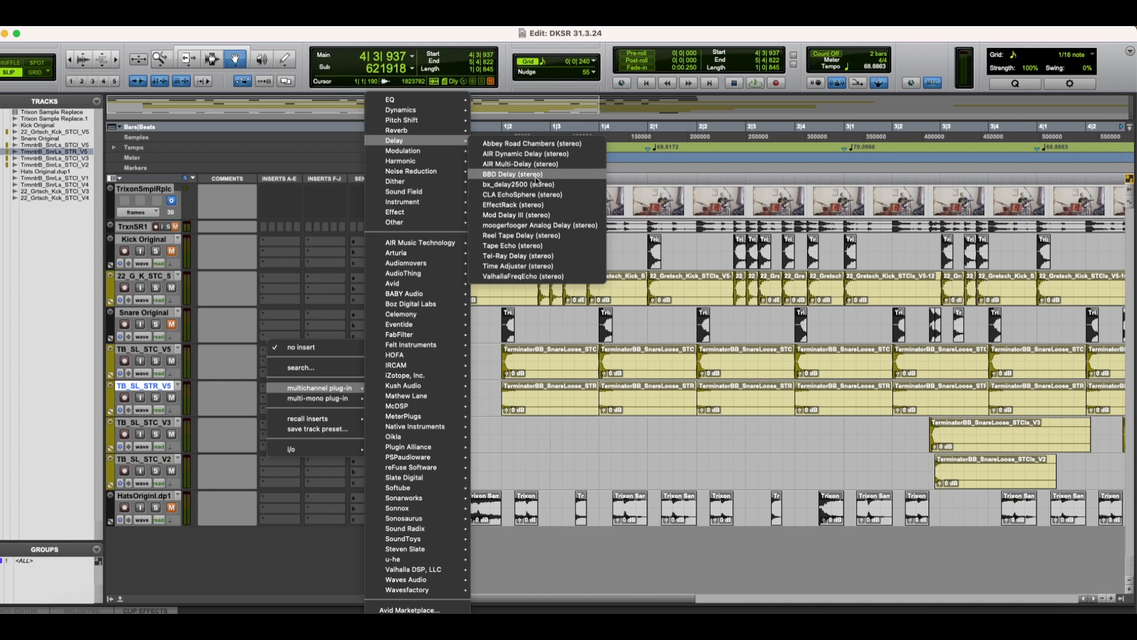
pyautogui.click(539, 266)
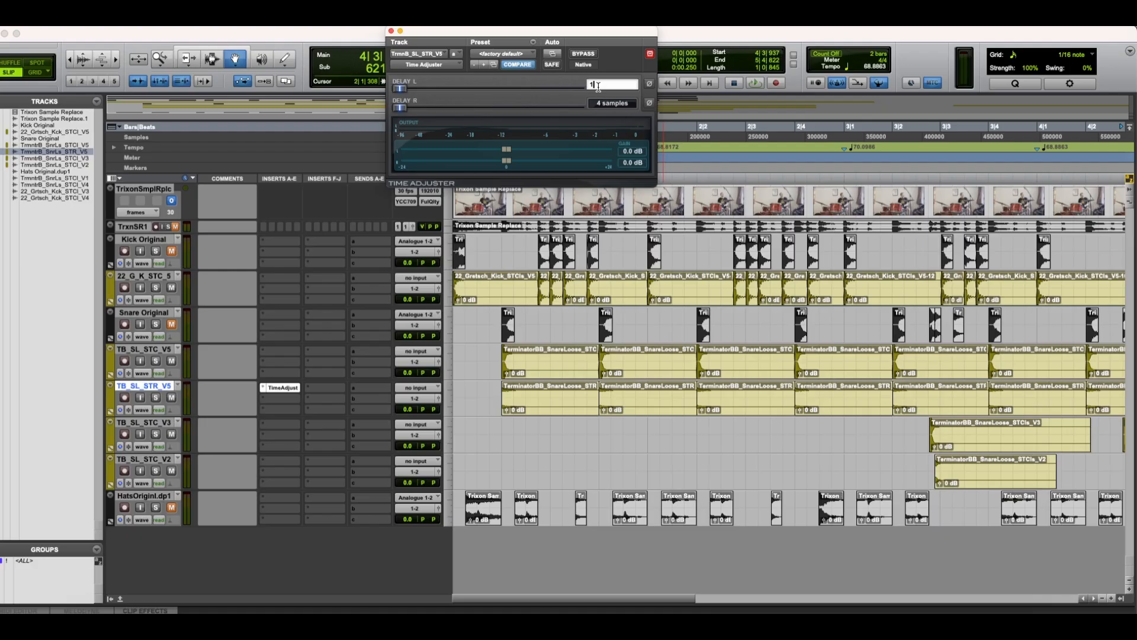
pyautogui.write('6')
pyautogui.press('Return')
pyautogui.press('space')
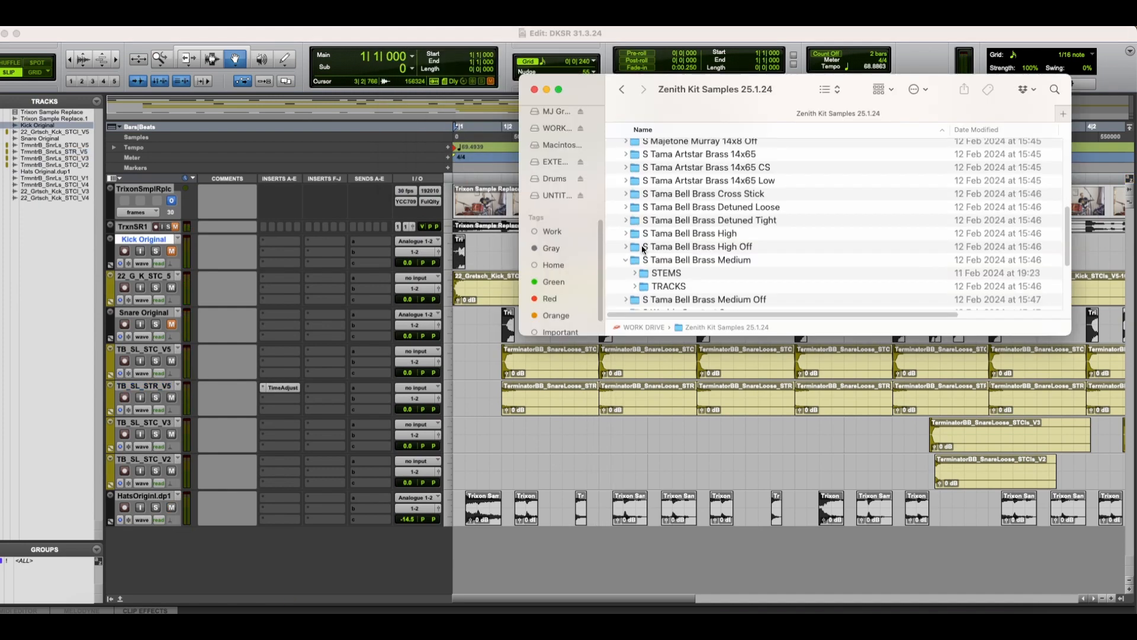
# Step: Collapse the expanded drum folders in Finder and browse Majetone Dream Kit One Shots V1 for a crash cymbal sample
pyautogui.scroll(-5, 644, 249)
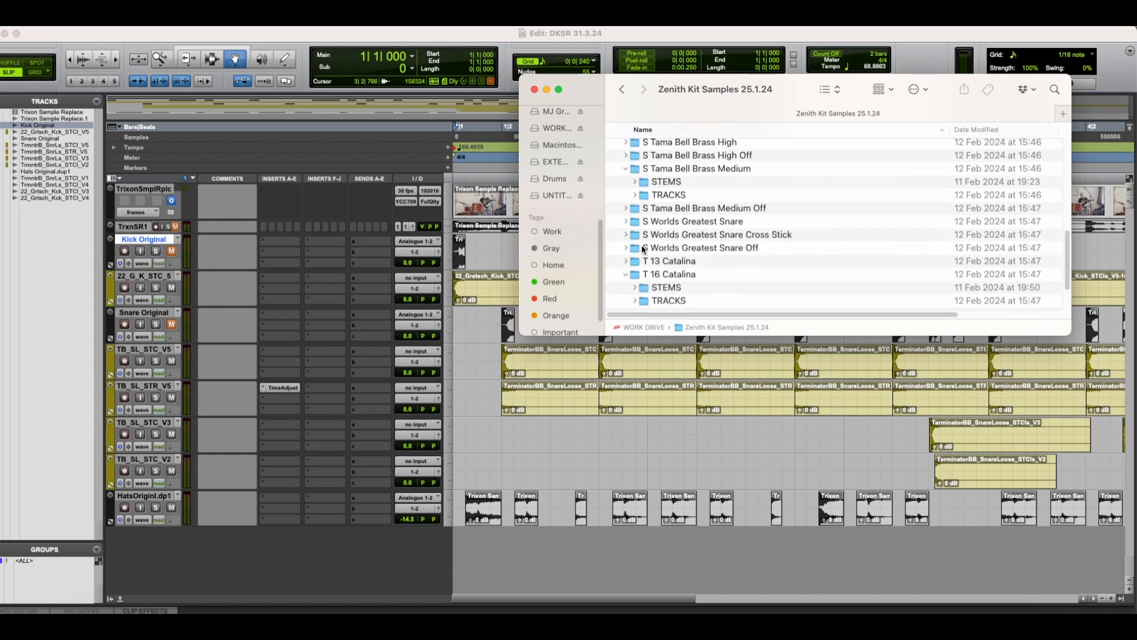
pyautogui.scroll(-1, 644, 248)
pyautogui.click(626, 260)
pyautogui.scroll(-2, 630, 279)
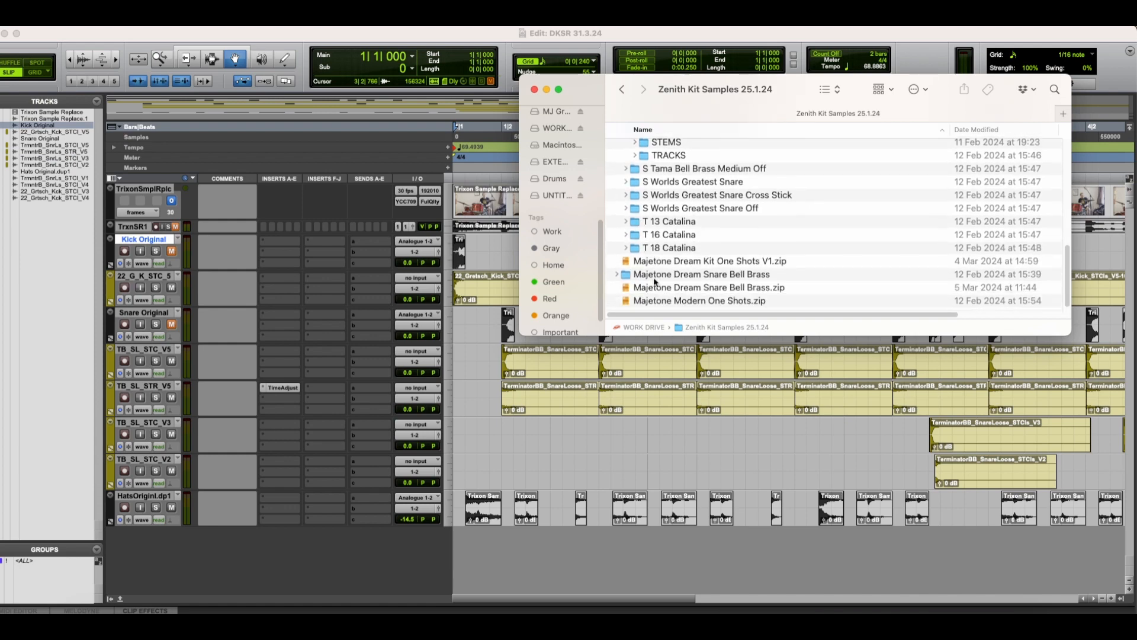
pyautogui.scroll(5, 651, 281)
pyautogui.scroll(10, 653, 282)
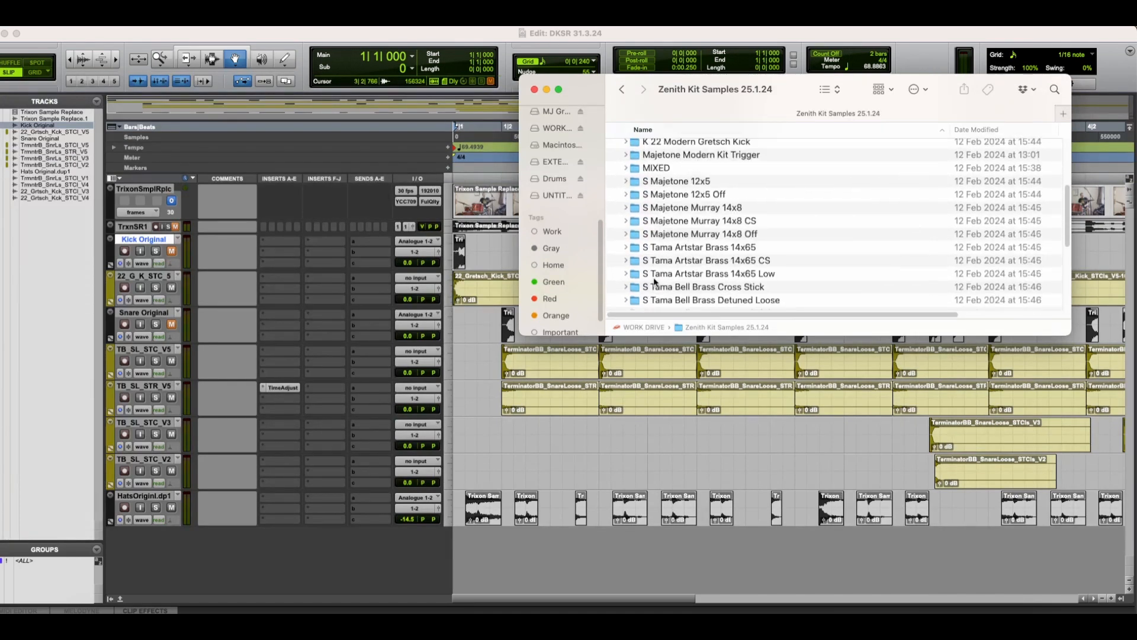
pyautogui.scroll(2, 653, 281)
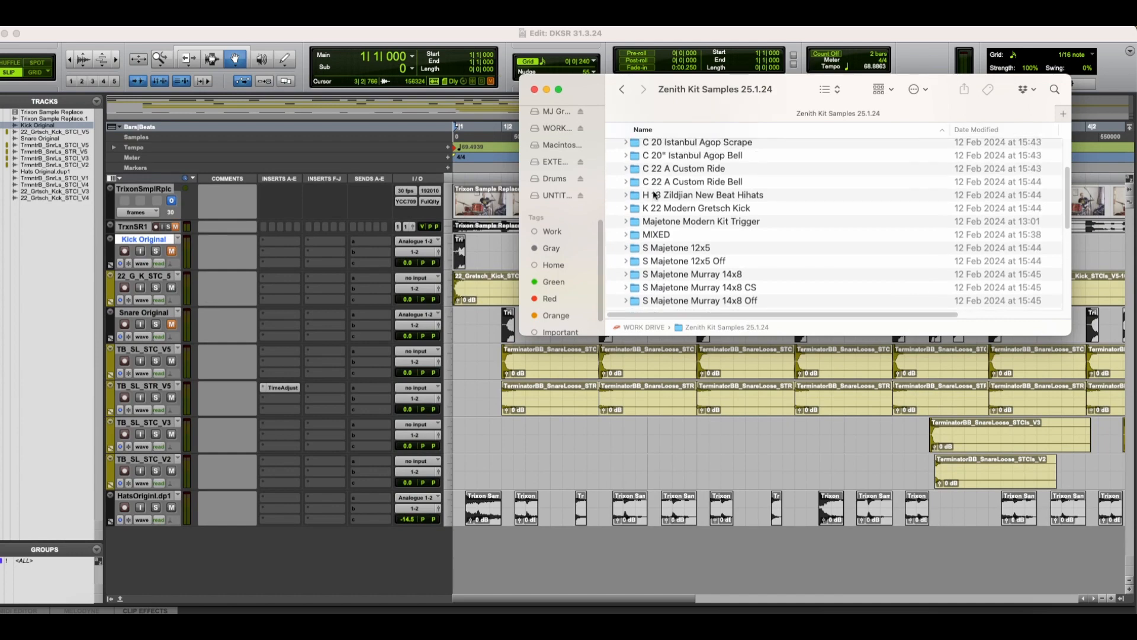
pyautogui.scroll(3, 654, 194)
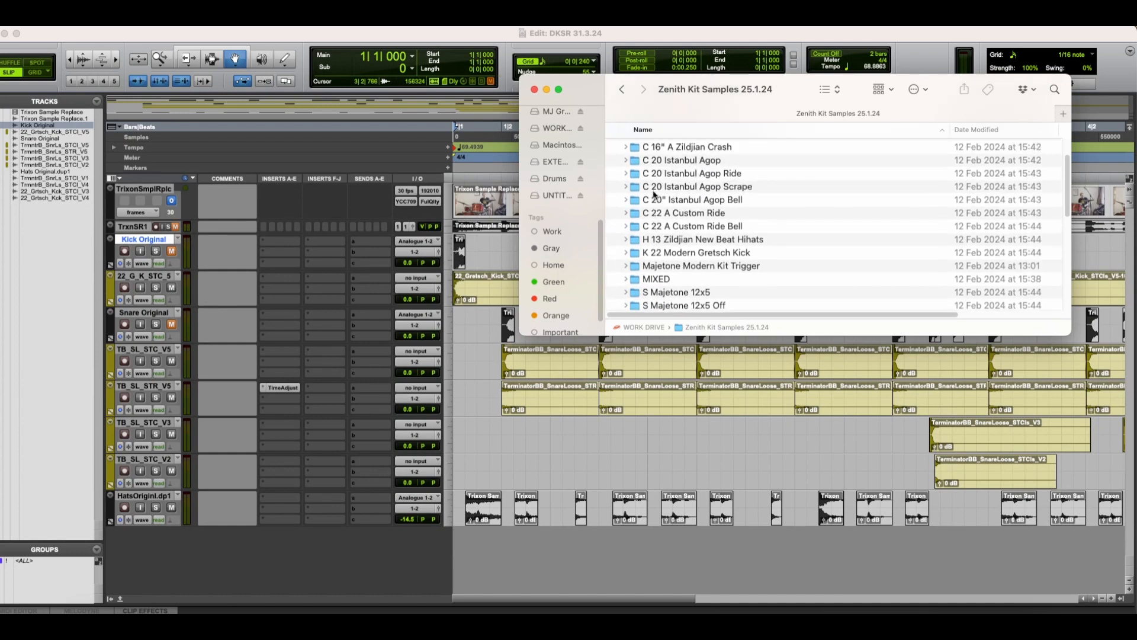
pyautogui.scroll(1, 654, 194)
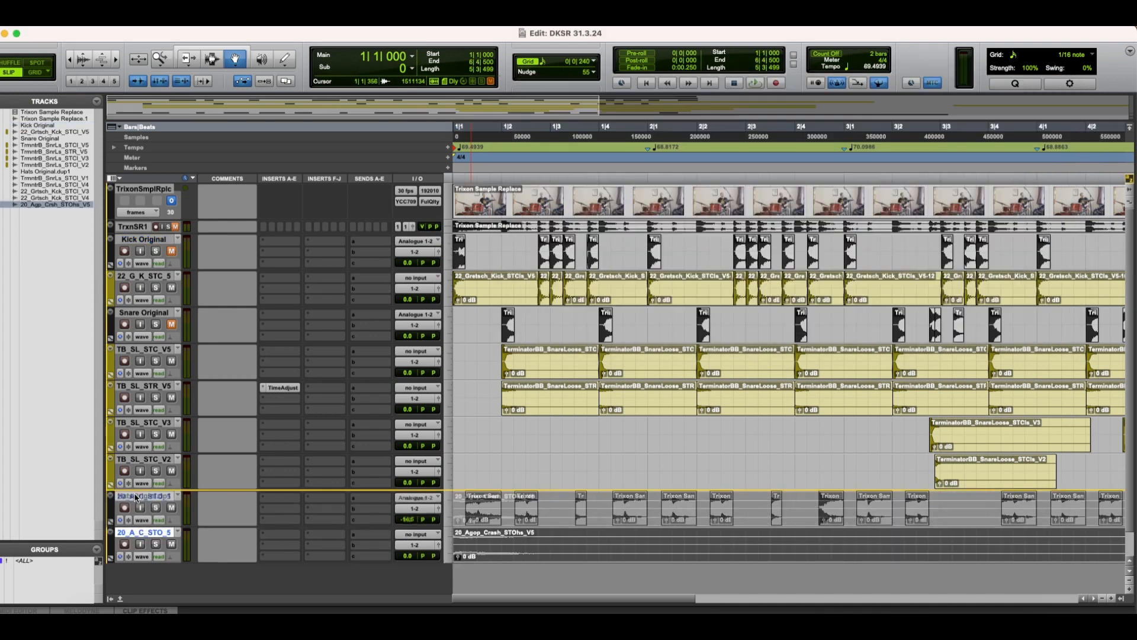
# Step: Move the 20_A_C_STO_5 crash track above HatsOriginl.dp1 and colour it yellow like the other sample tracks
pyautogui.moveTo(144, 531); pyautogui.dragTo(135, 494)
pyautogui.doubleClick(112, 508)
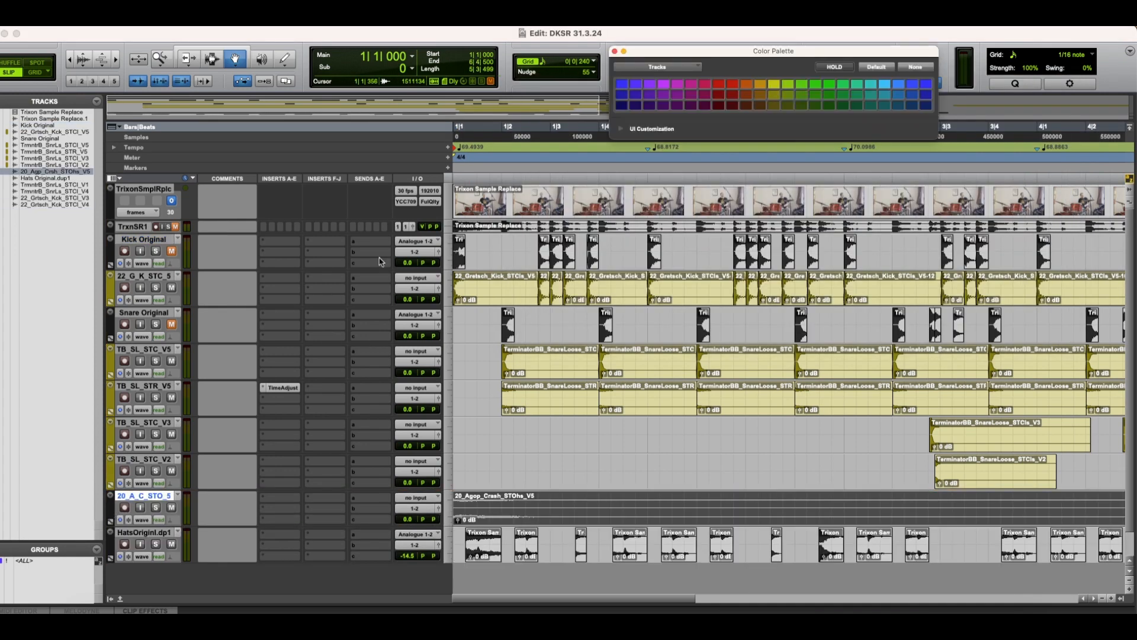
pyautogui.click(774, 96)
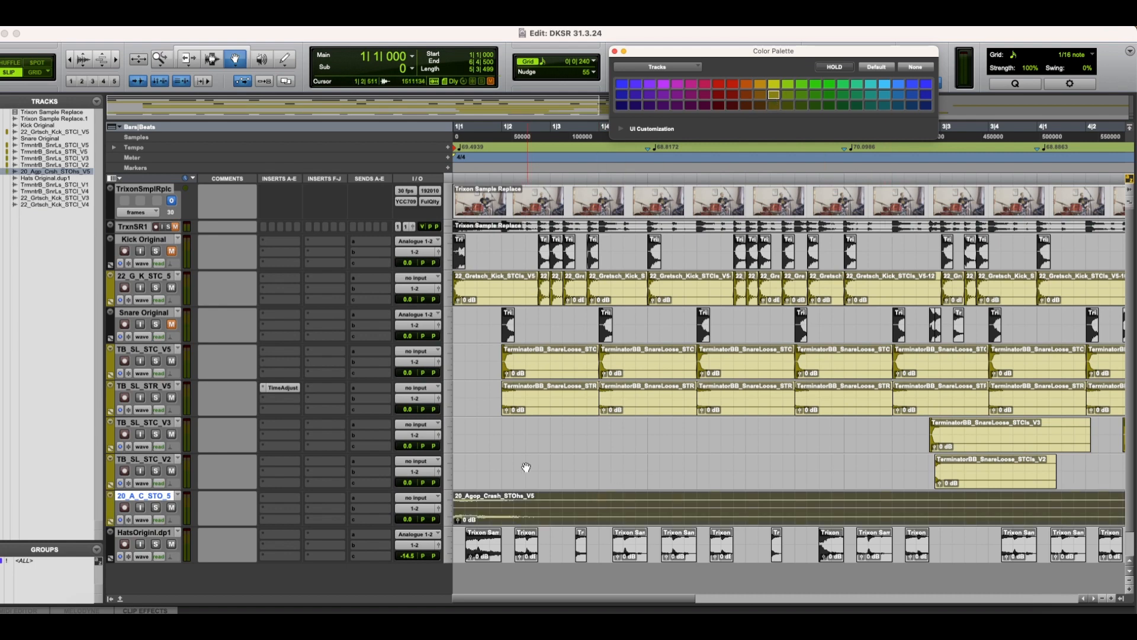
# Step: Colour the HatsOriginl.dp1 track the same yellow and play the session from the start
pyautogui.click(135, 532)
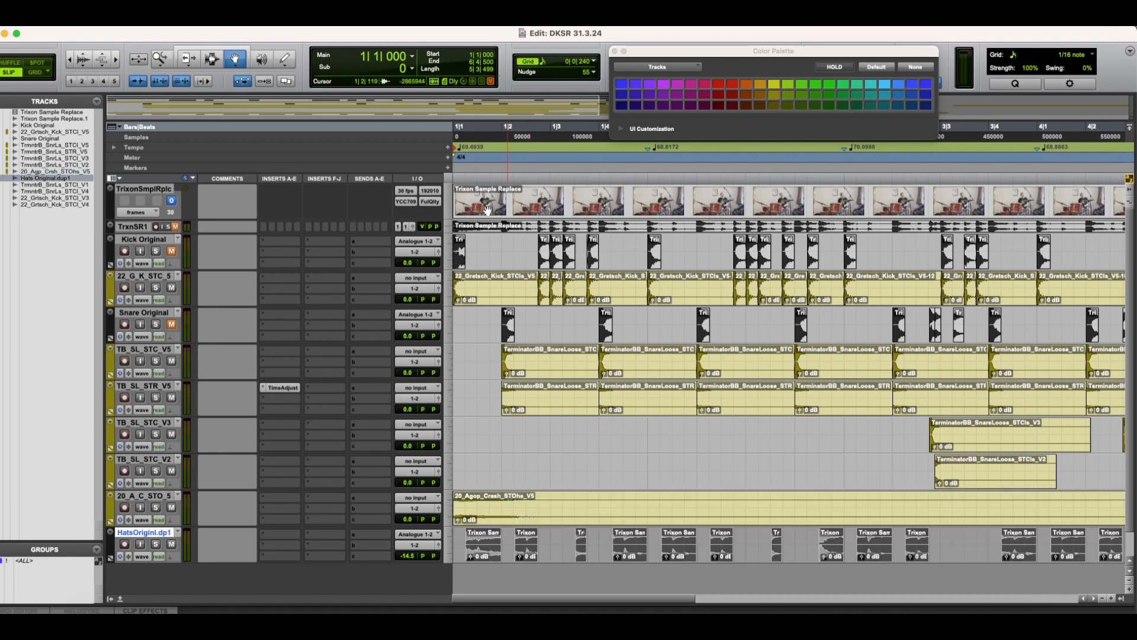
pyautogui.click(775, 95)
pyautogui.press('Return')
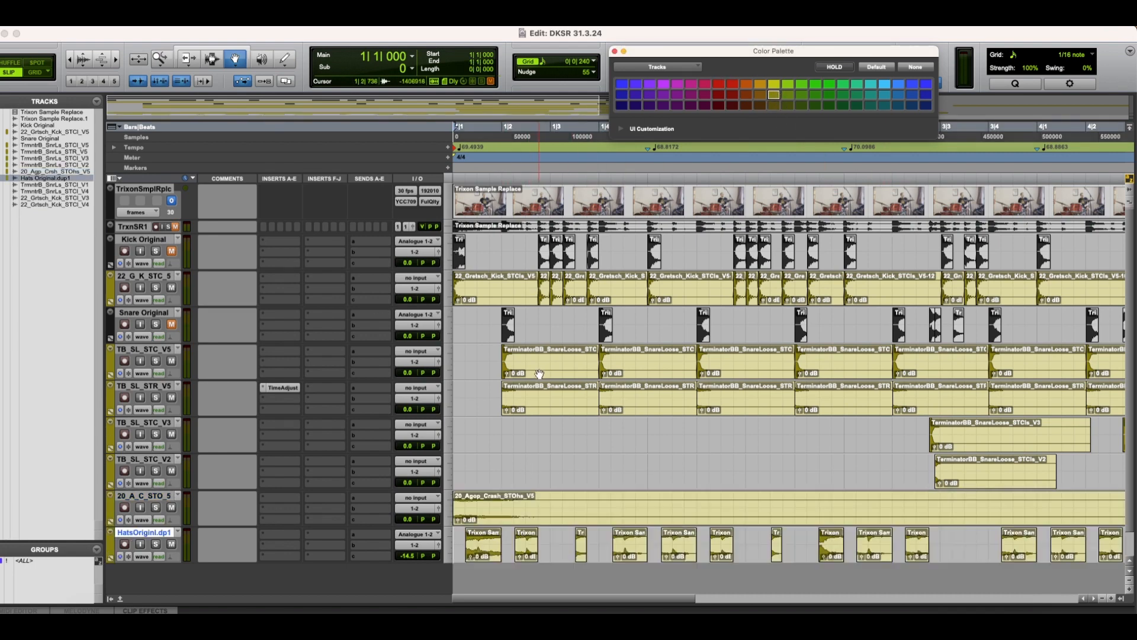
pyautogui.press('space')
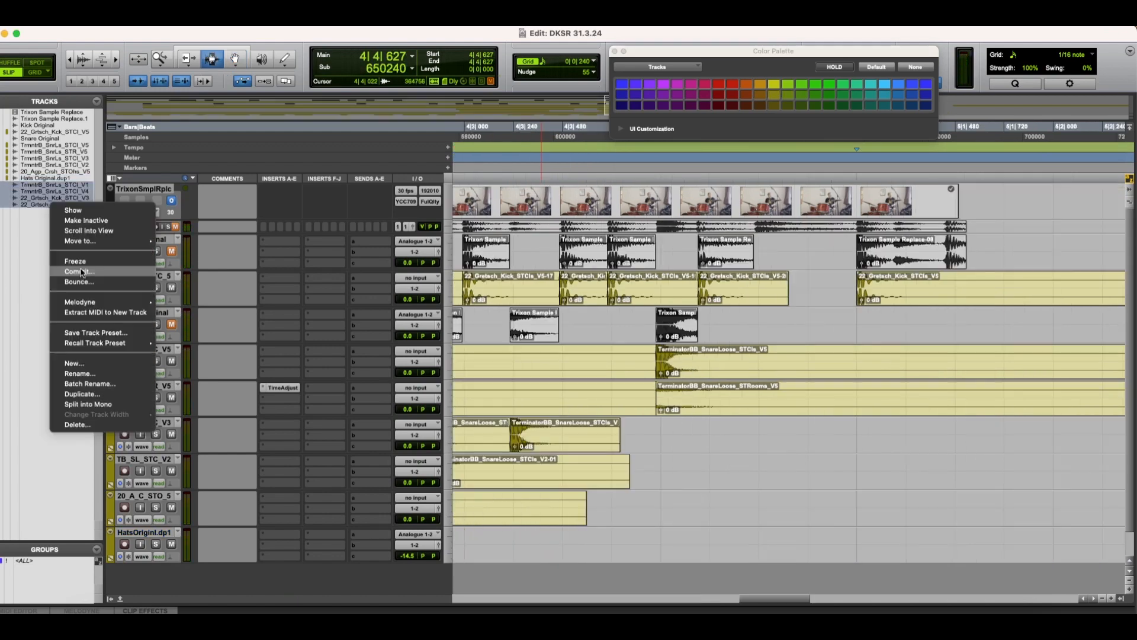
# Step: Make the hidden snare V1 and V4 and kick V3 and V4 tracks inactive, and play briefly from 4|4|627
pyautogui.click(82, 232)
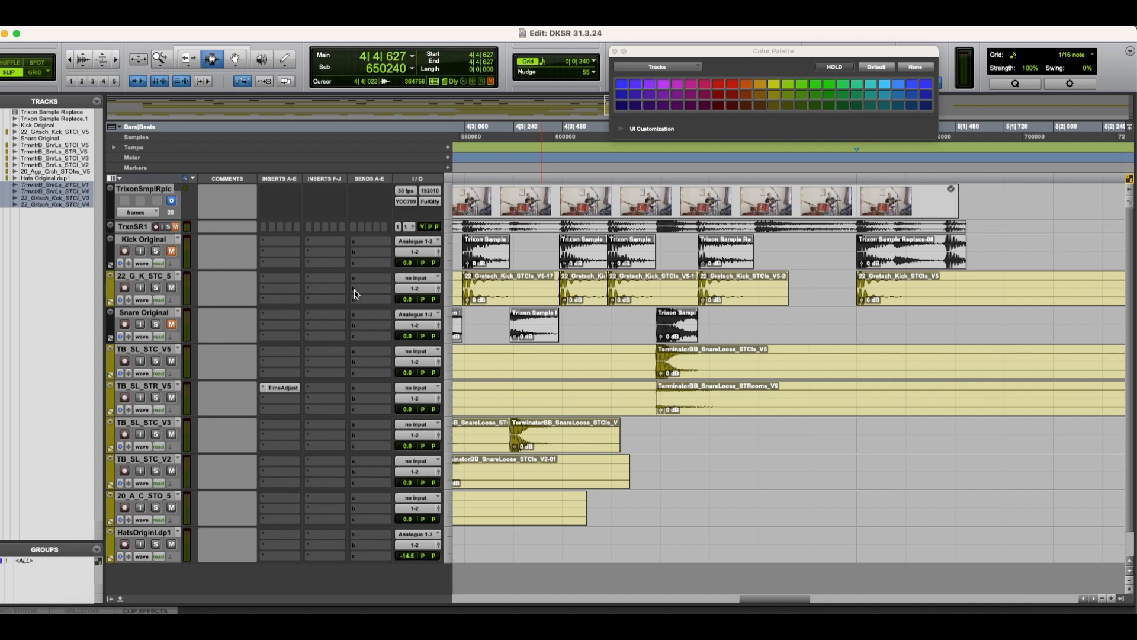
pyautogui.press('space')
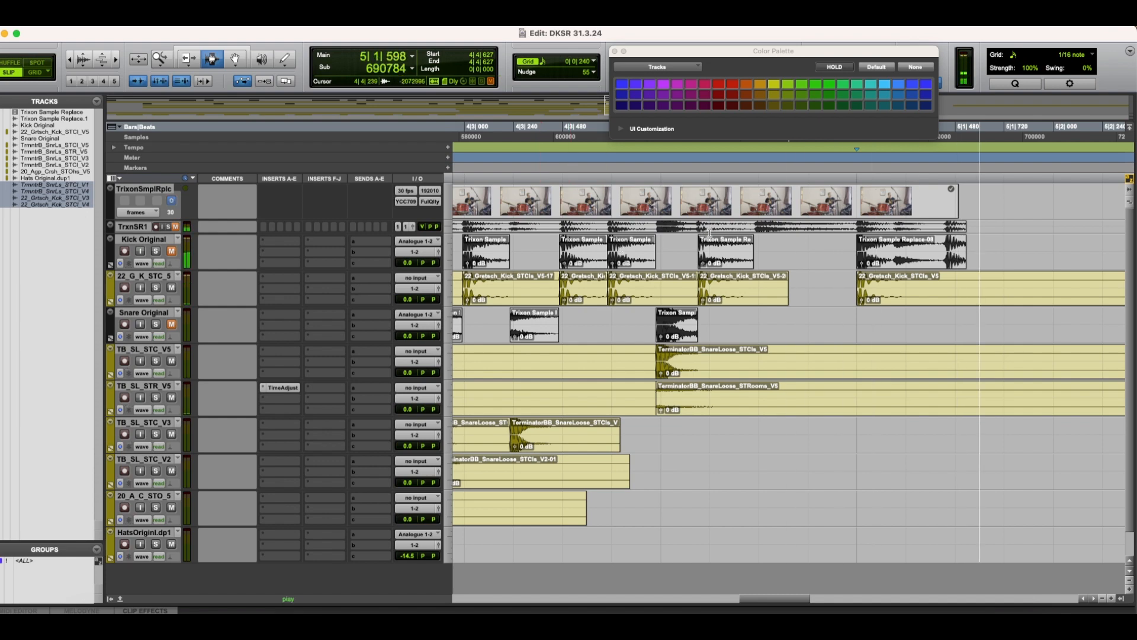
pyautogui.press('space')
# Step: Play the session from the start to check the kick, snare, room and crash samples together with the original hi-hats
pyautogui.press('r')
pyautogui.press('r')
pyautogui.press('r')
pyautogui.press('r')
pyautogui.press('r')
pyautogui.press('r')
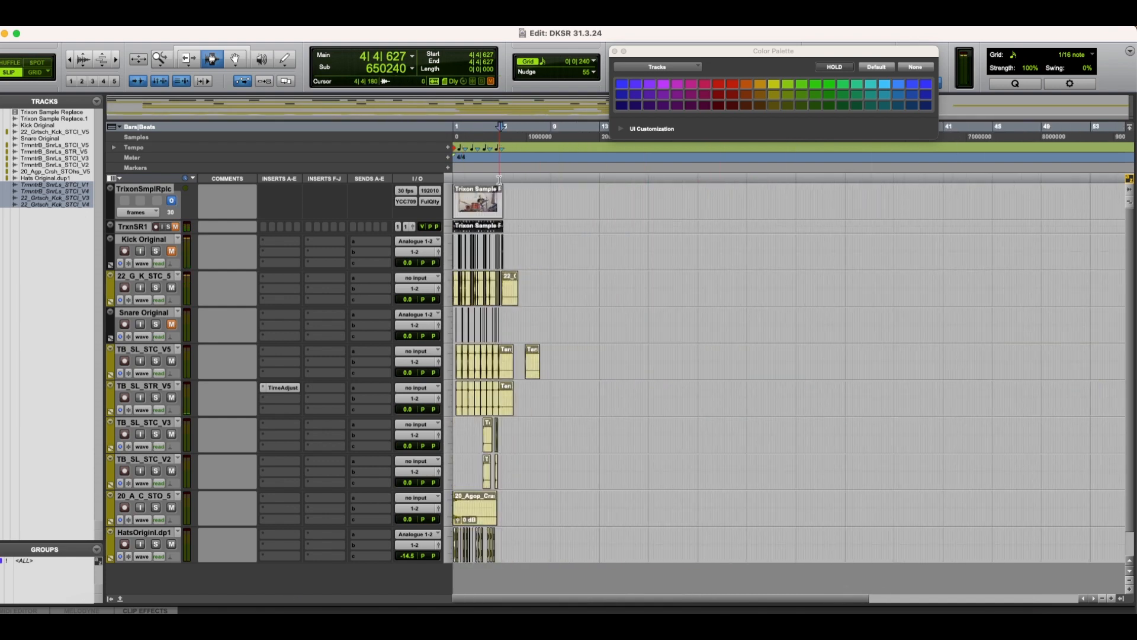
pyautogui.press('space')
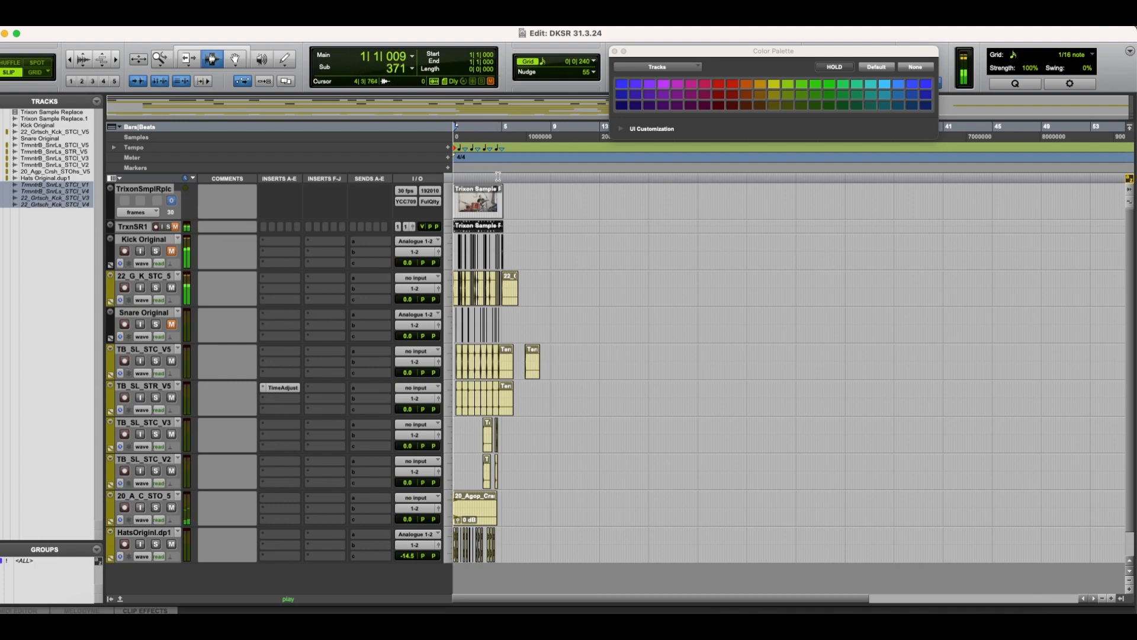
pyautogui.press('t')
pyautogui.press('t')
pyautogui.press('t')
pyautogui.press('t')
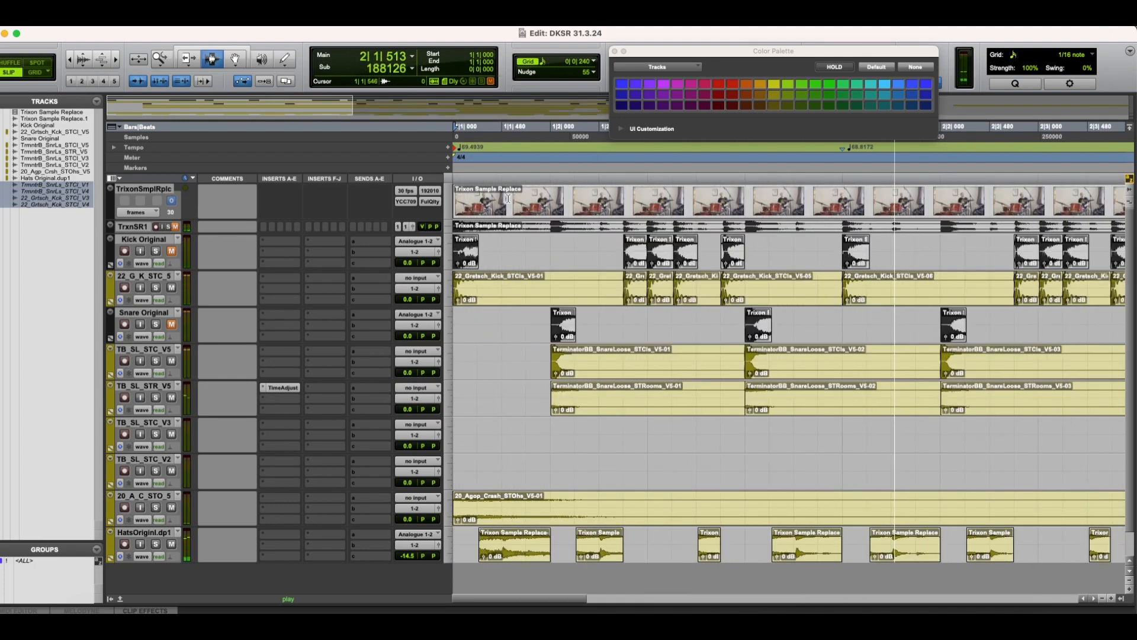
pyautogui.press('r')
pyautogui.press('r')
pyautogui.press('t')
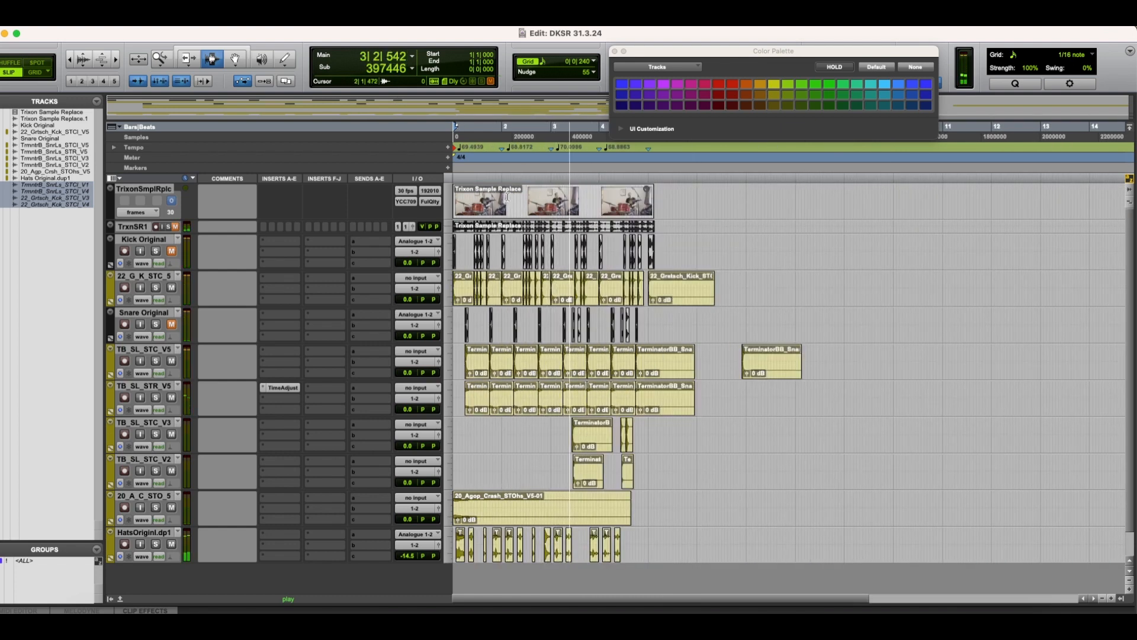
pyautogui.press('space')
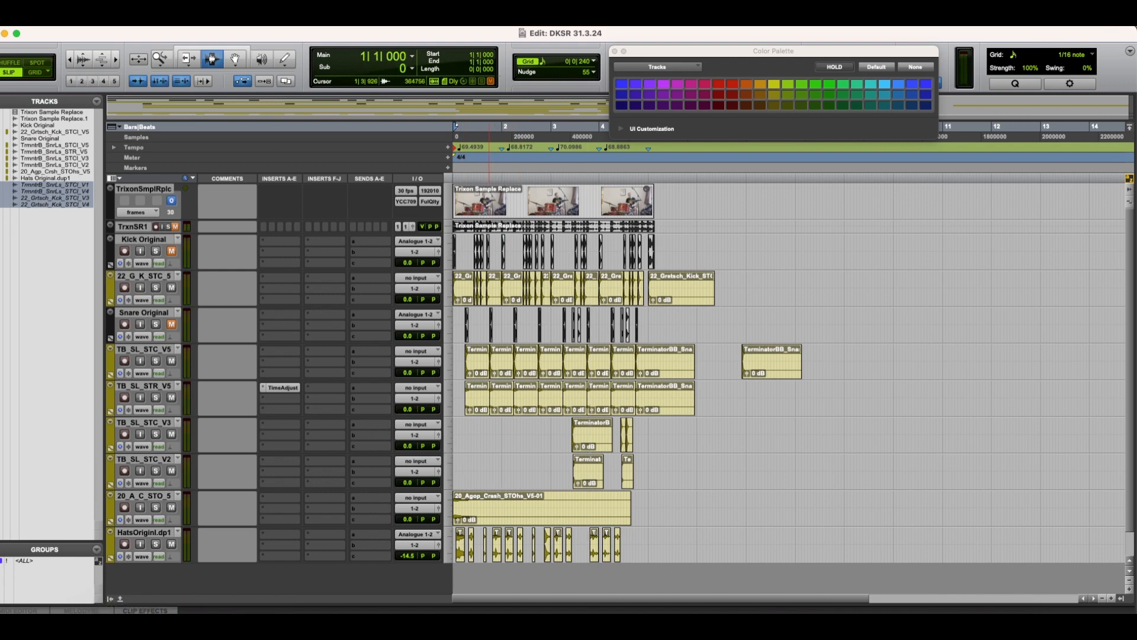
# Step: Switch to the sample folder, collapse the C 20 Istanbul Agop and C 16" A Zildjian Crash folders and browse for hi-hat samples
pyautogui.click(98, 612)
pyautogui.scroll(5, 727, 261)
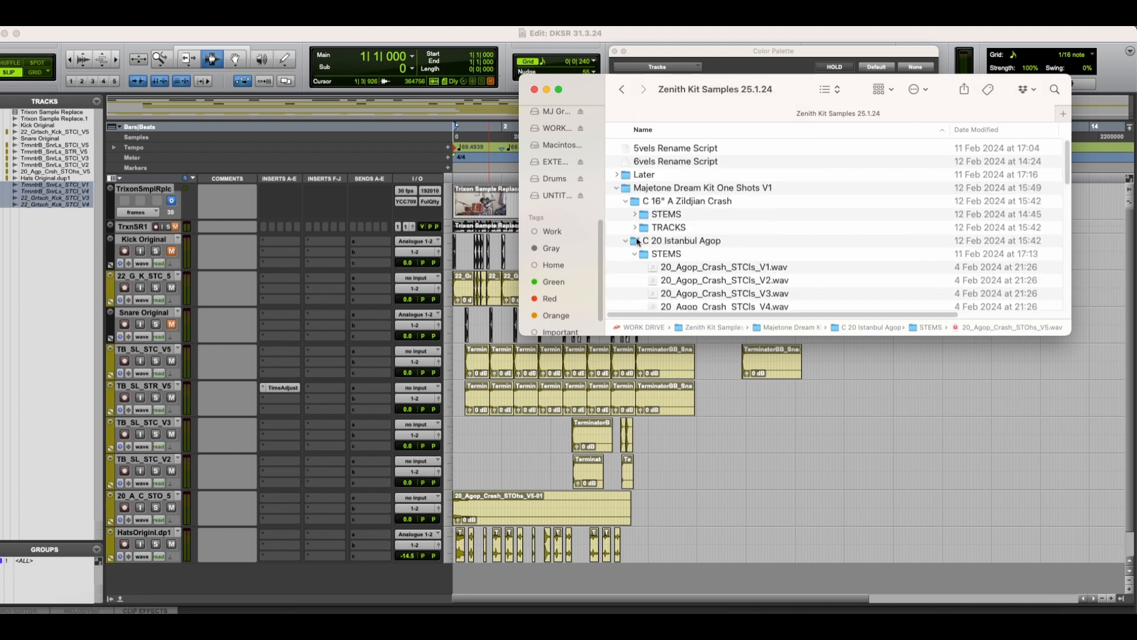
pyautogui.click(625, 241)
pyautogui.click(624, 204)
pyautogui.click(625, 202)
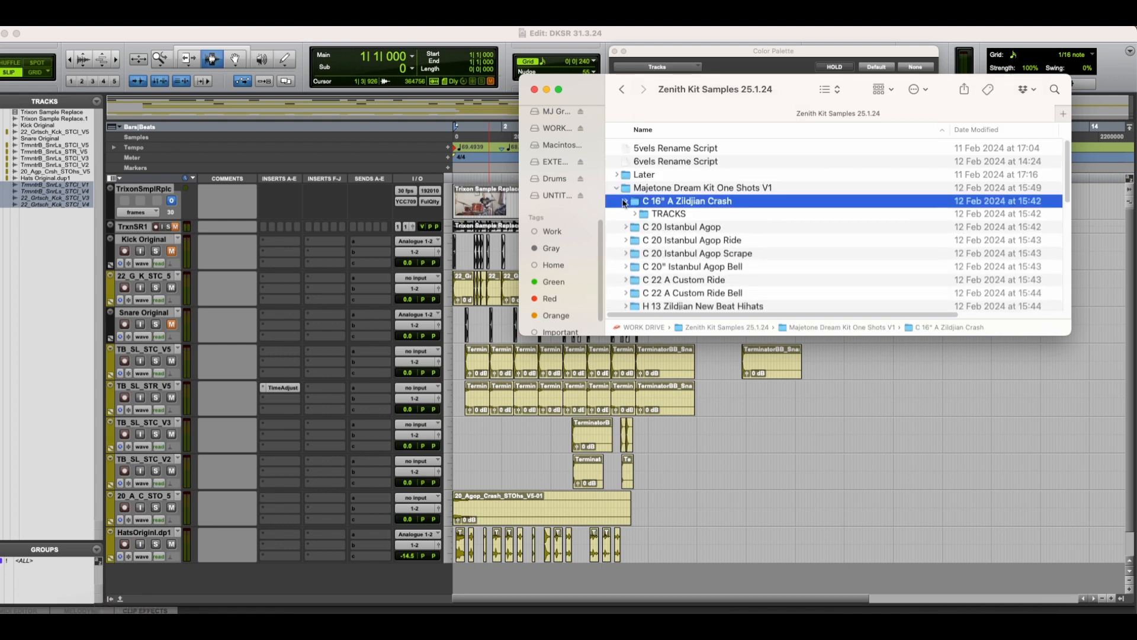
pyautogui.scroll(-2, 636, 224)
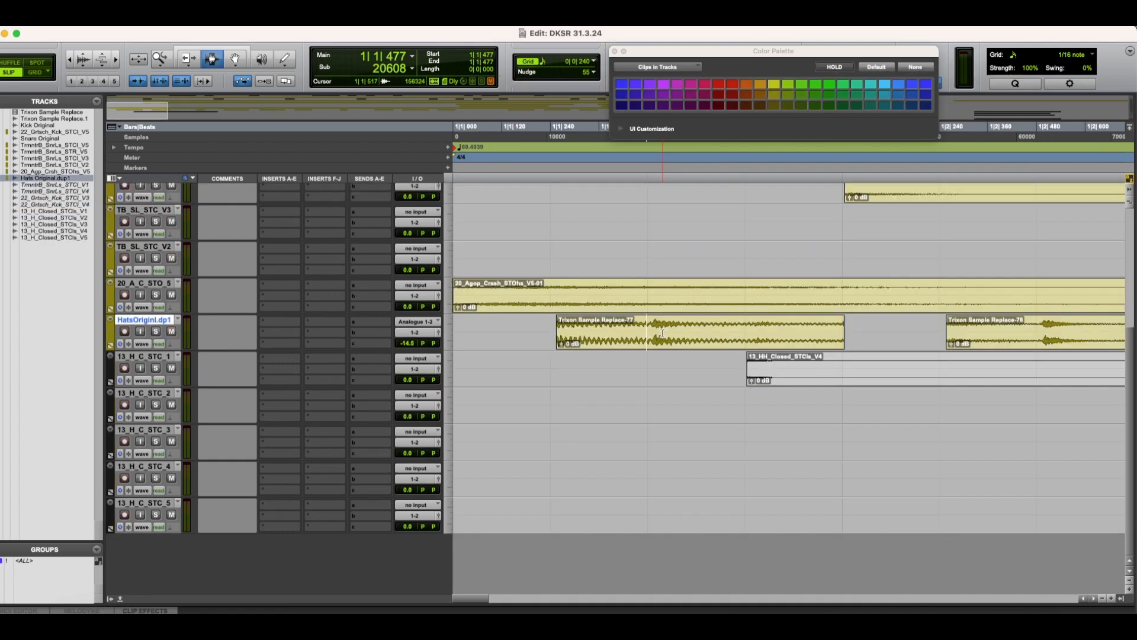
# Step: Split the first HatsOriginl.dp1 clip at the hi-hat hits at 1|1|489 and 1|1|741
pyautogui.press('super+u')
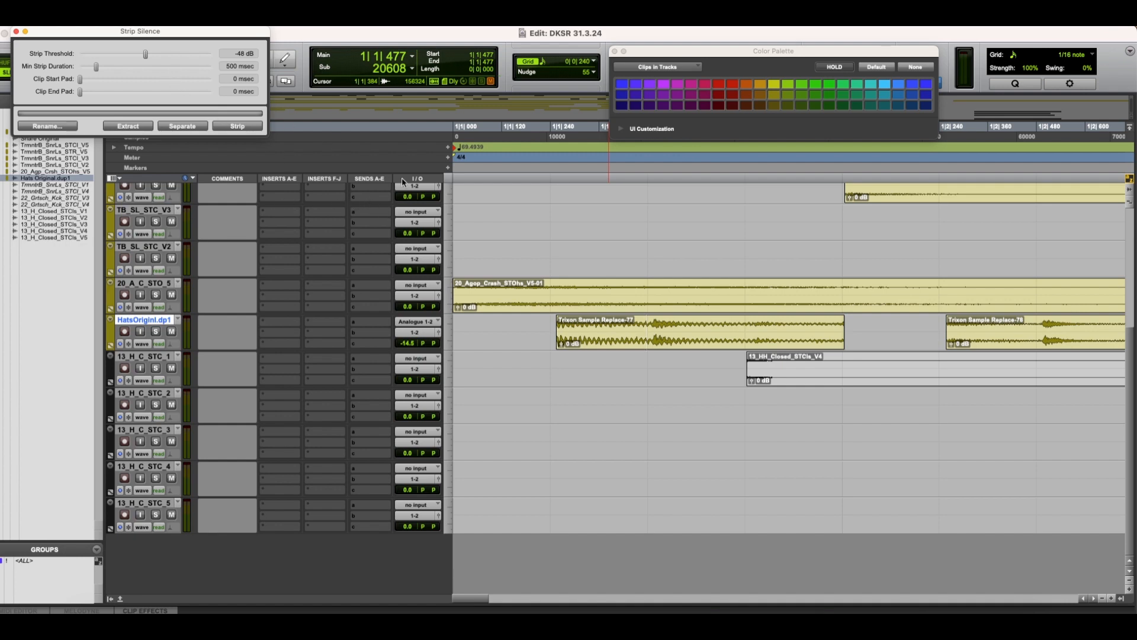
pyautogui.press('super+u')
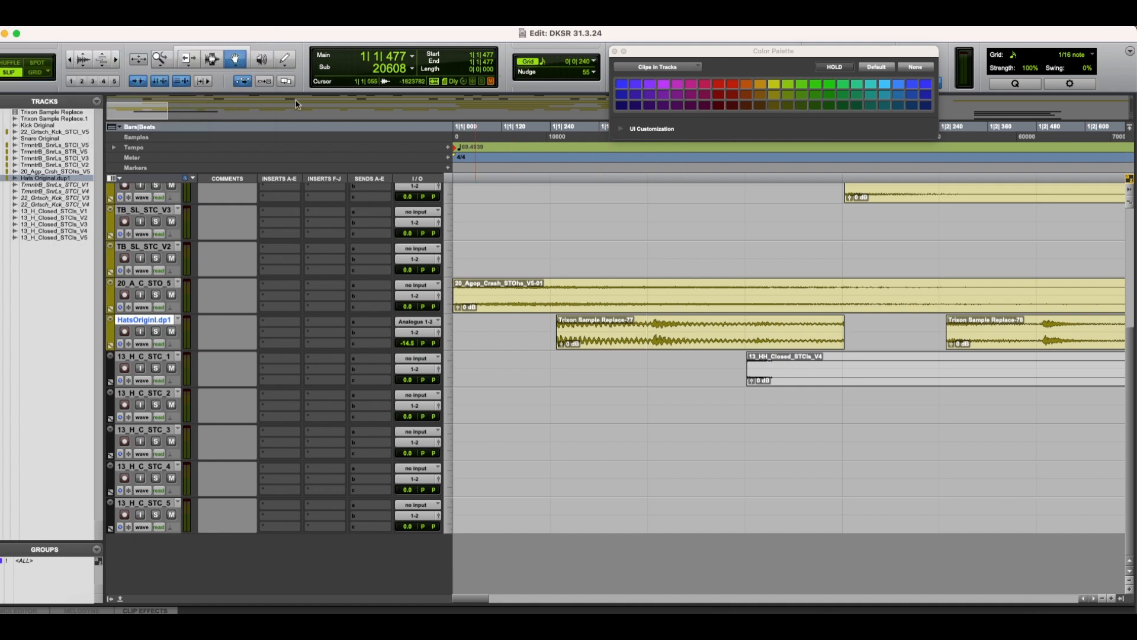
pyautogui.press('F7')
pyautogui.click(653, 326)
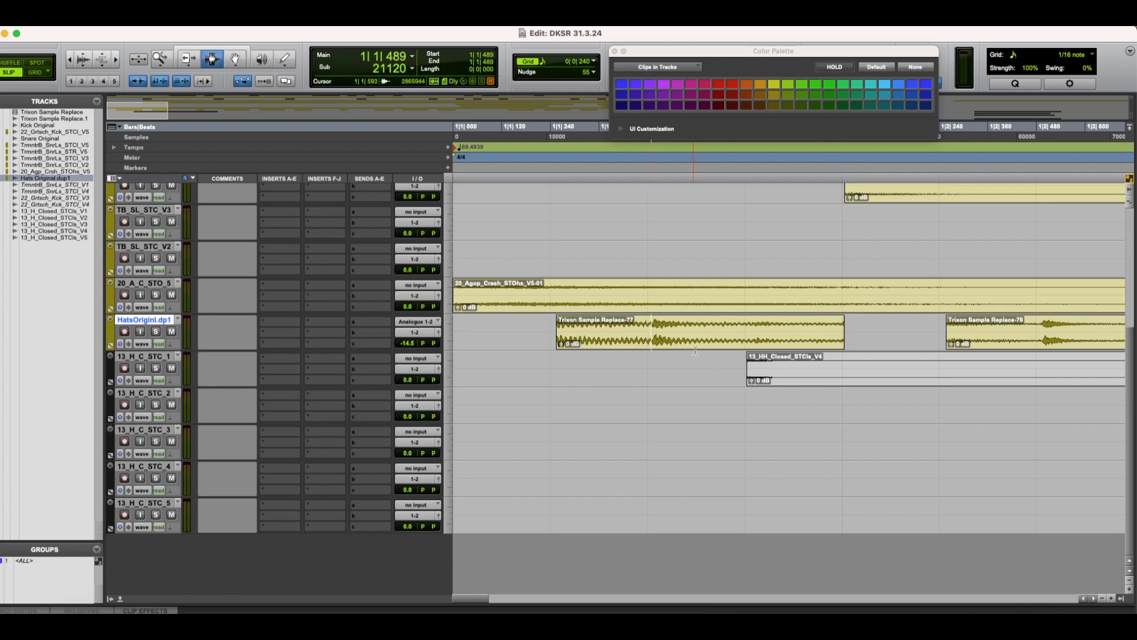
pyautogui.press('super+e')
pyautogui.click(754, 333)
pyautogui.press('super+e')
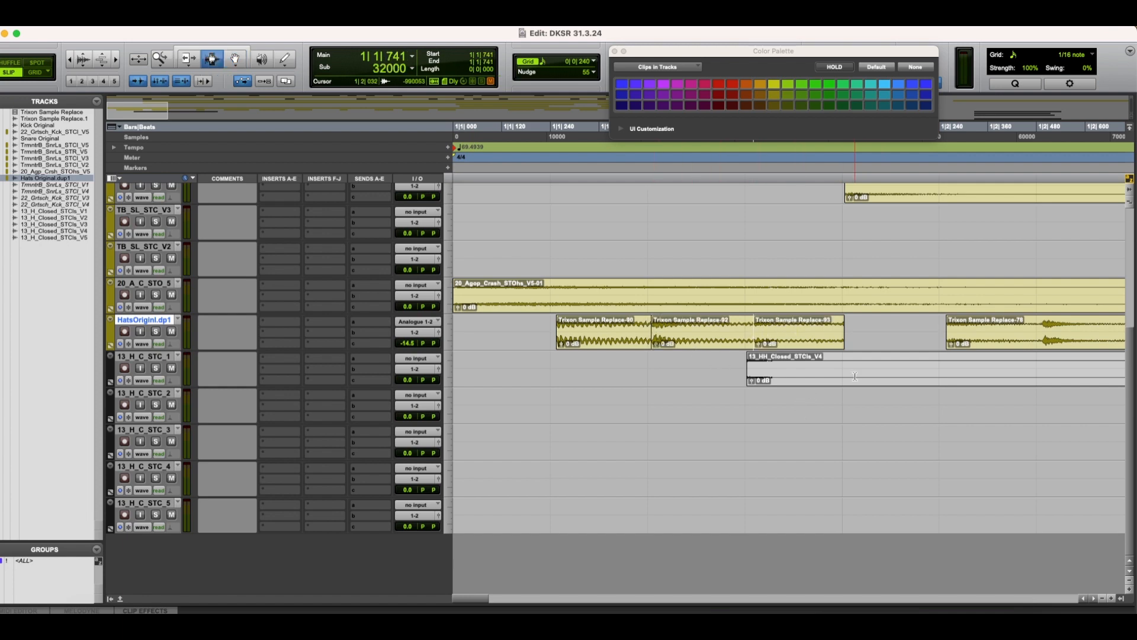
# Step: Trim the starts of the following HatsOriginl.dp1 clips to their hits, beginning at 1|2|493
pyautogui.hscroll(10, 855, 377)
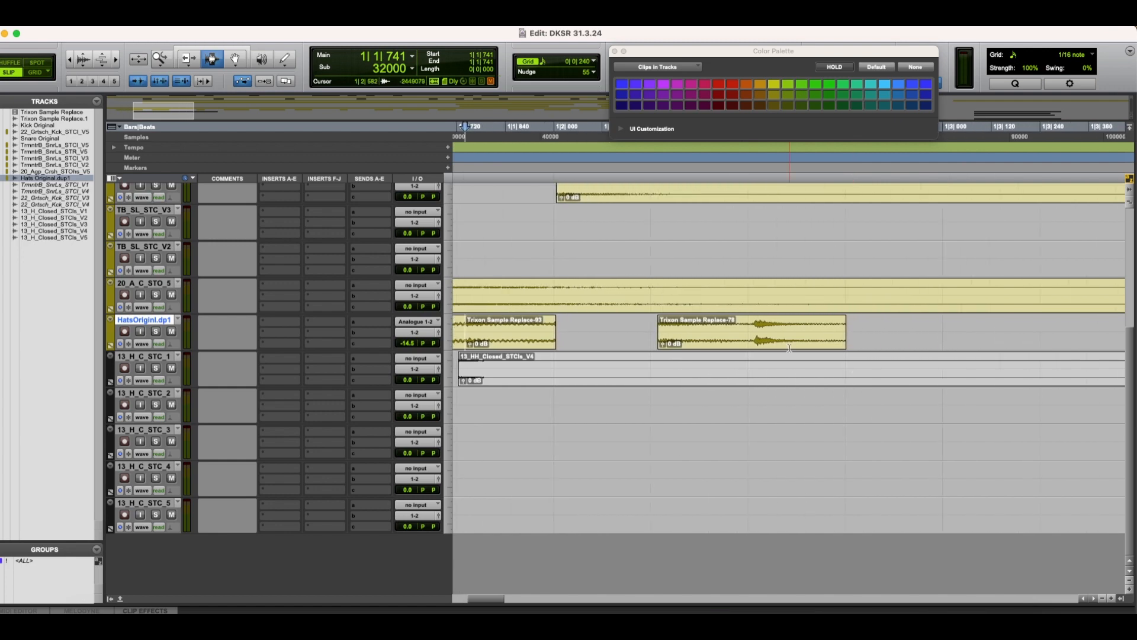
pyautogui.click(755, 326)
pyautogui.hscroll(10, 804, 390)
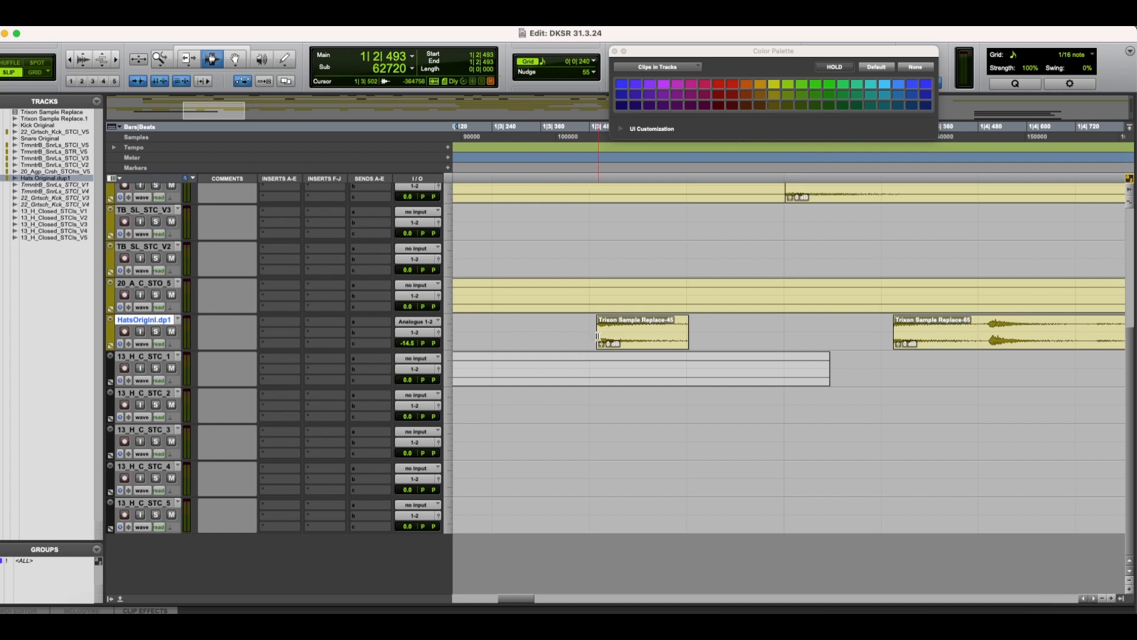
pyautogui.press('a')
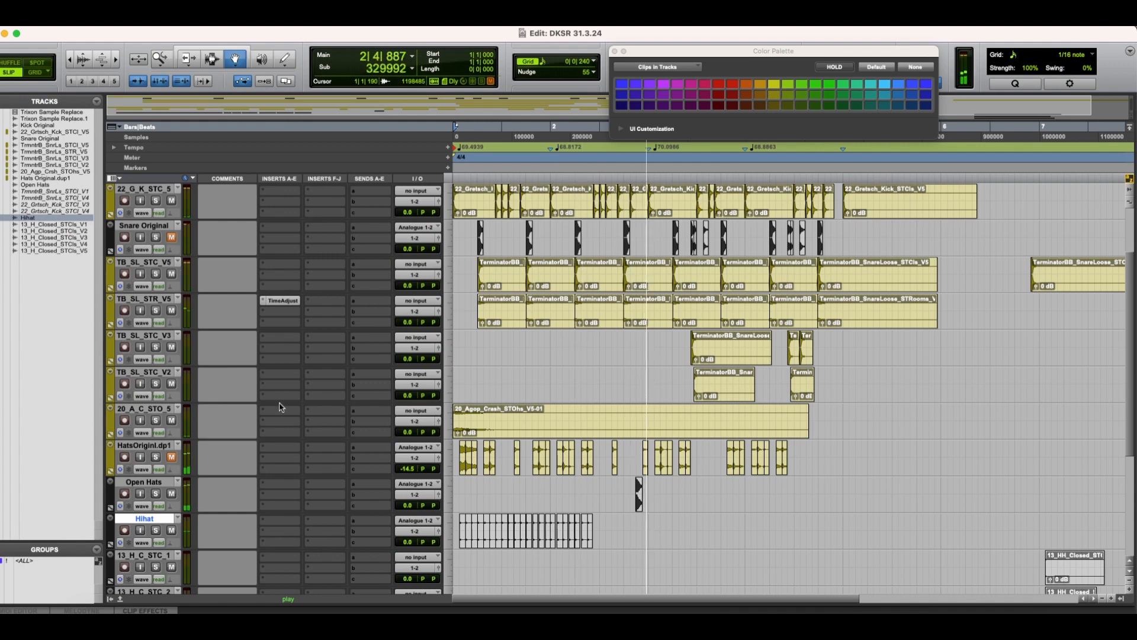
# Step: Stop playback and copy closed hi-hat V2 and V4 clips on the Hihat track to the starts of kick clips V5-09 and V5-10
pyautogui.press('space')
pyautogui.click(565, 489)
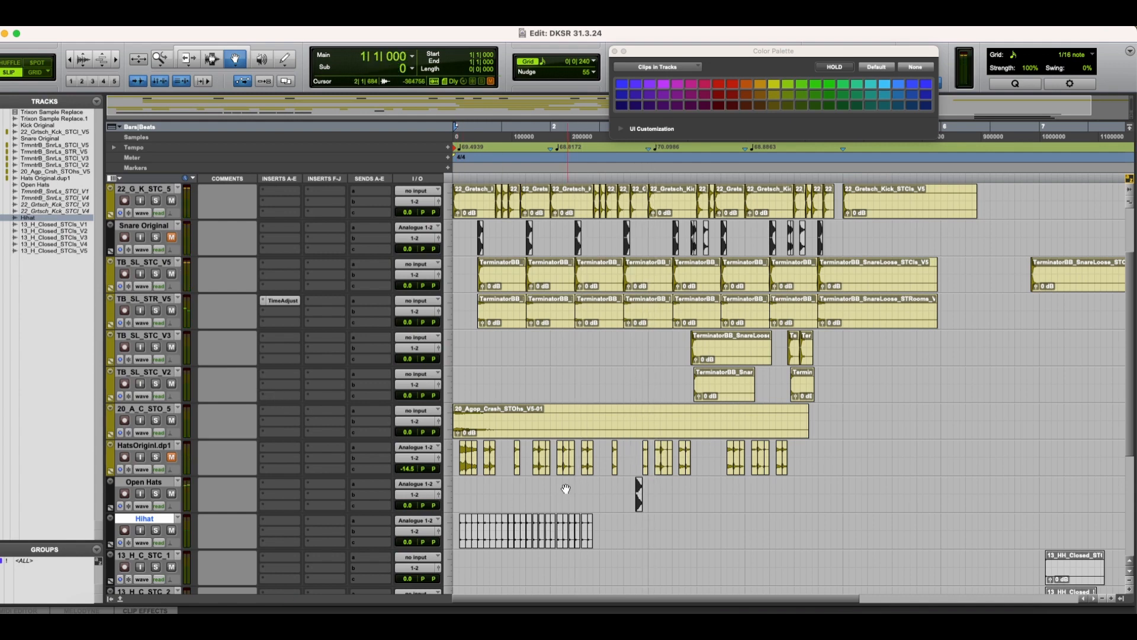
pyautogui.press('t')
pyautogui.press('t')
pyautogui.press('t')
pyautogui.press('r')
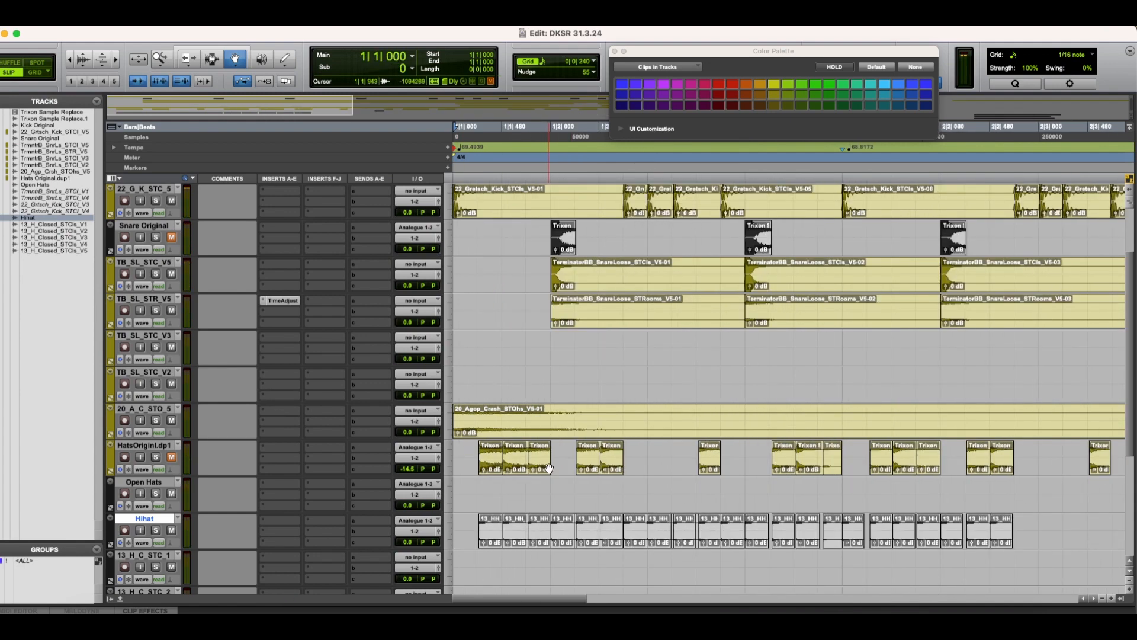
pyautogui.hscroll(4, 548, 468)
pyautogui.hscroll(4, 549, 468)
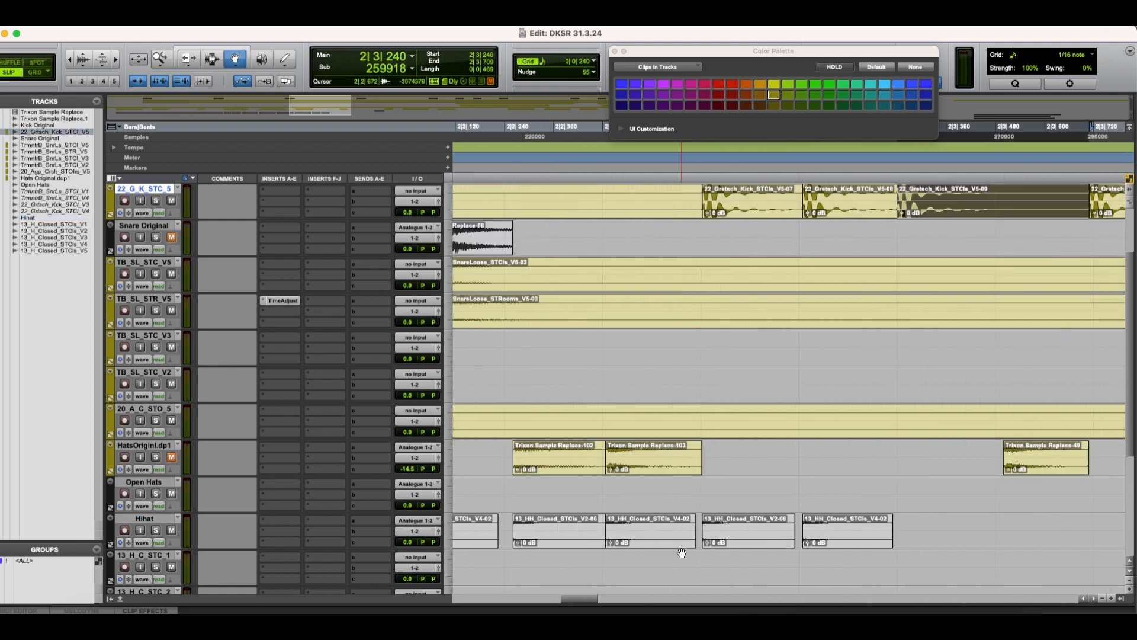
pyautogui.hscroll(4, 682, 552)
pyautogui.keyDown('ctrl'); pyautogui.keyDown('alt'); pyautogui.click(576, 538); pyautogui.keyUp('alt'); pyautogui.keyUp('ctrl')
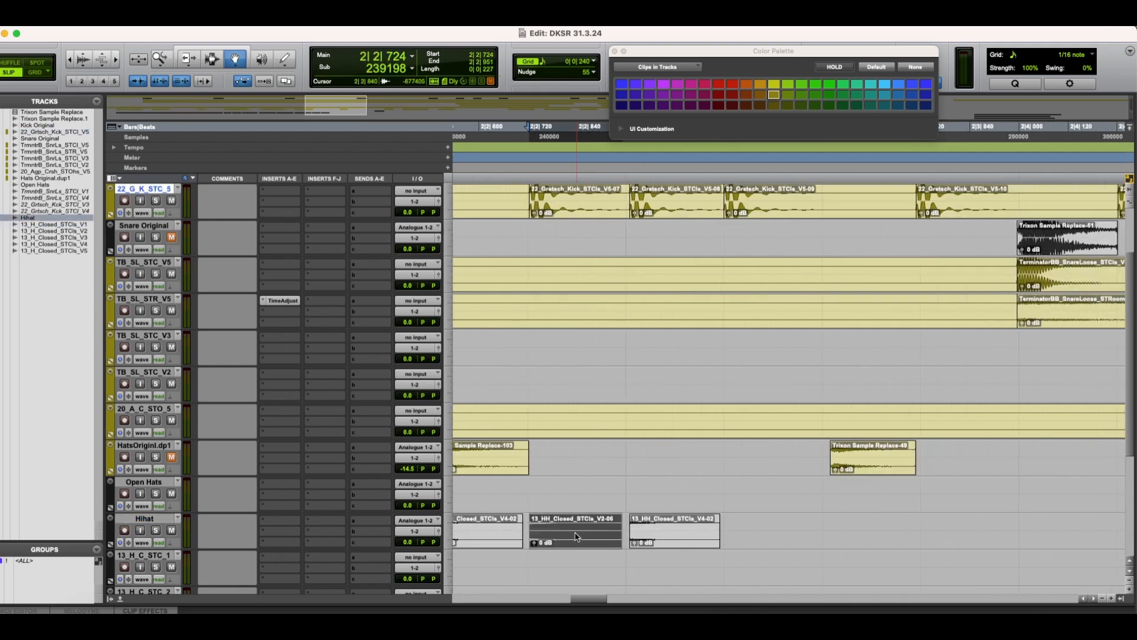
pyautogui.click(977, 203)
pyautogui.keyDown('ctrl'); pyautogui.keyDown('alt'); pyautogui.click(683, 540); pyautogui.keyUp('alt'); pyautogui.keyUp('ctrl')
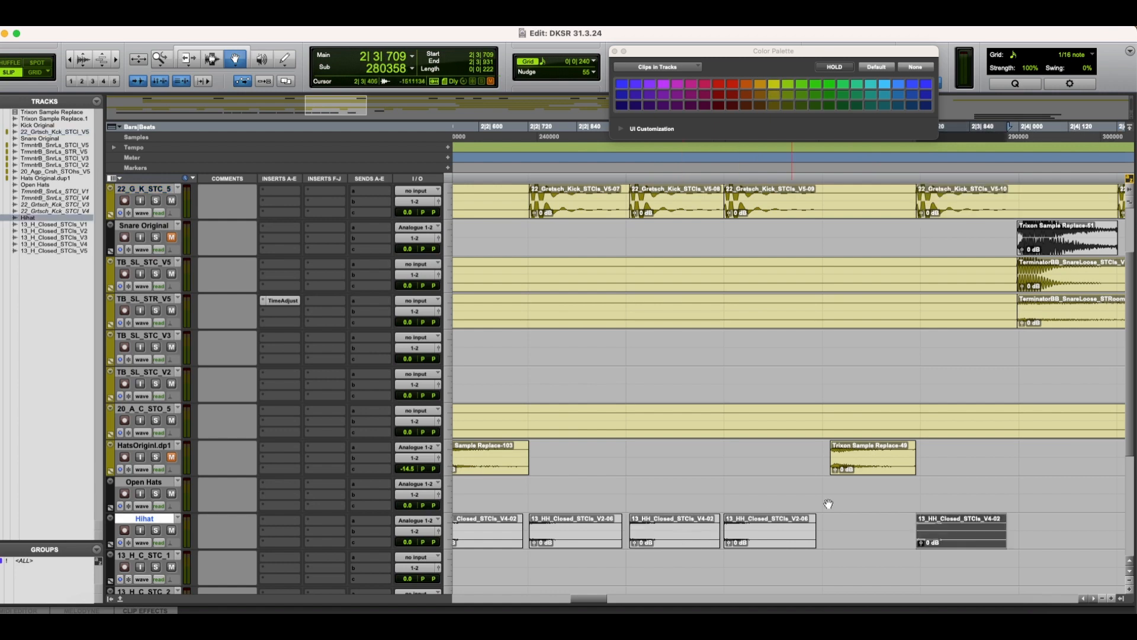
pyautogui.hscroll(6, 932, 493)
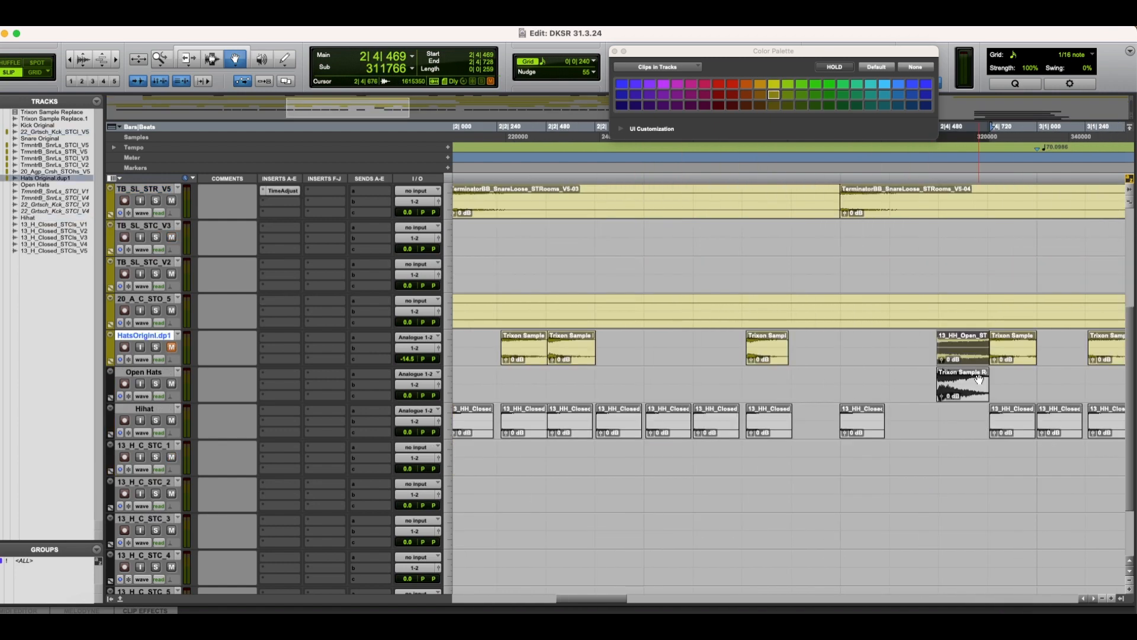
# Step: Unmute HatsOriginl.dp1, mute the Hihat track and play the session from the start to hear the original hi-hats
pyautogui.press('r')
pyautogui.press('r')
pyautogui.press('r')
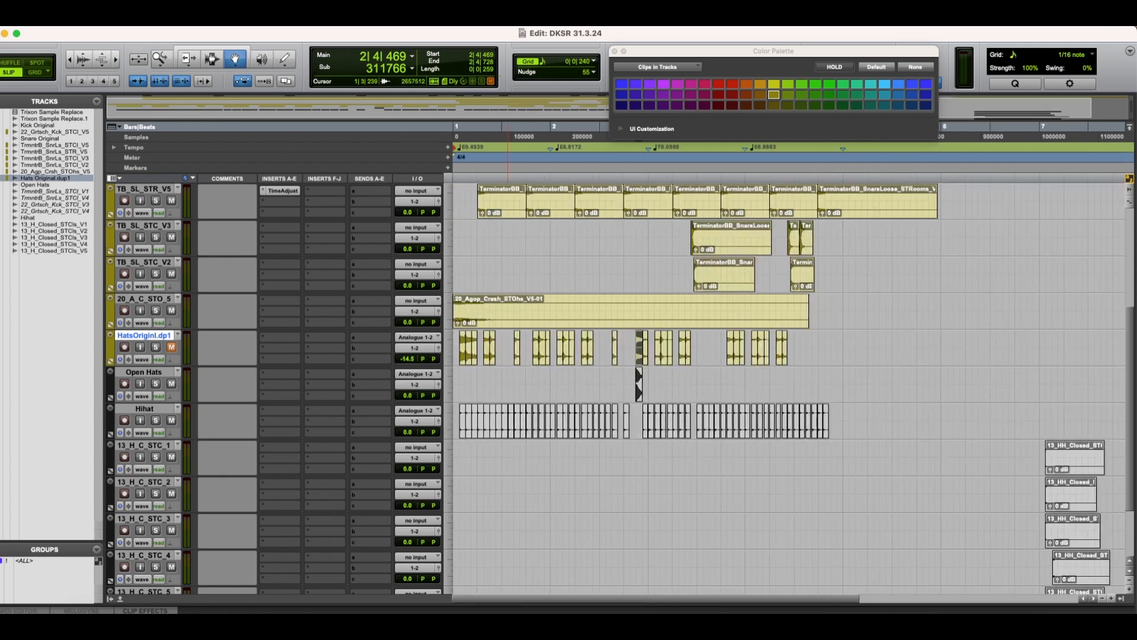
pyautogui.click(216, 63)
pyautogui.press('Return')
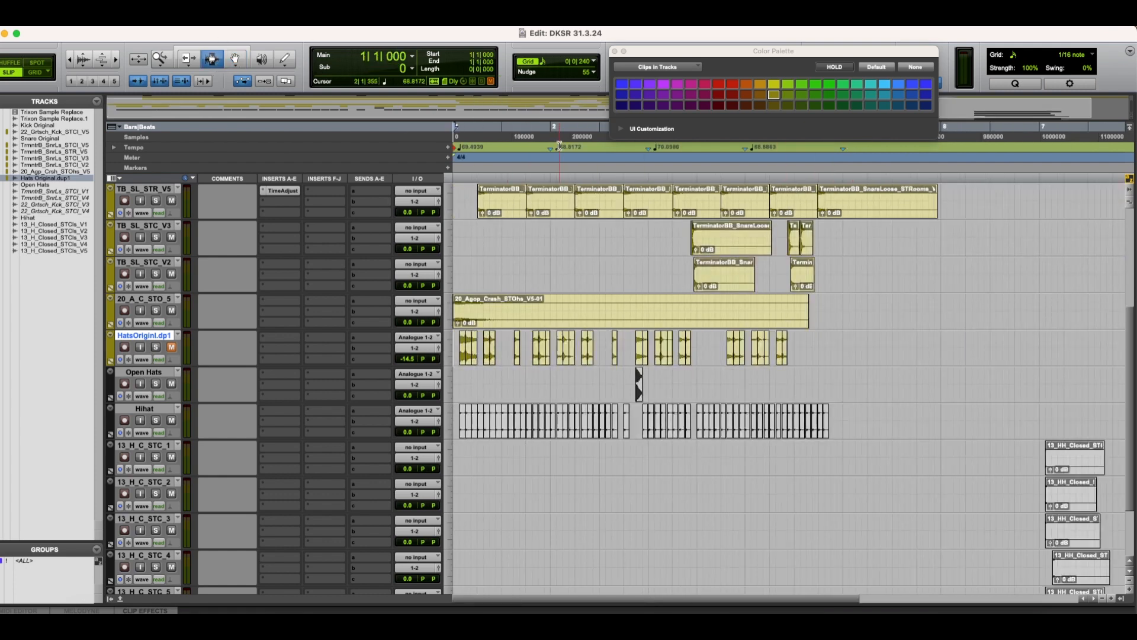
pyautogui.click(172, 348)
pyautogui.press('space')
pyautogui.click(172, 420)
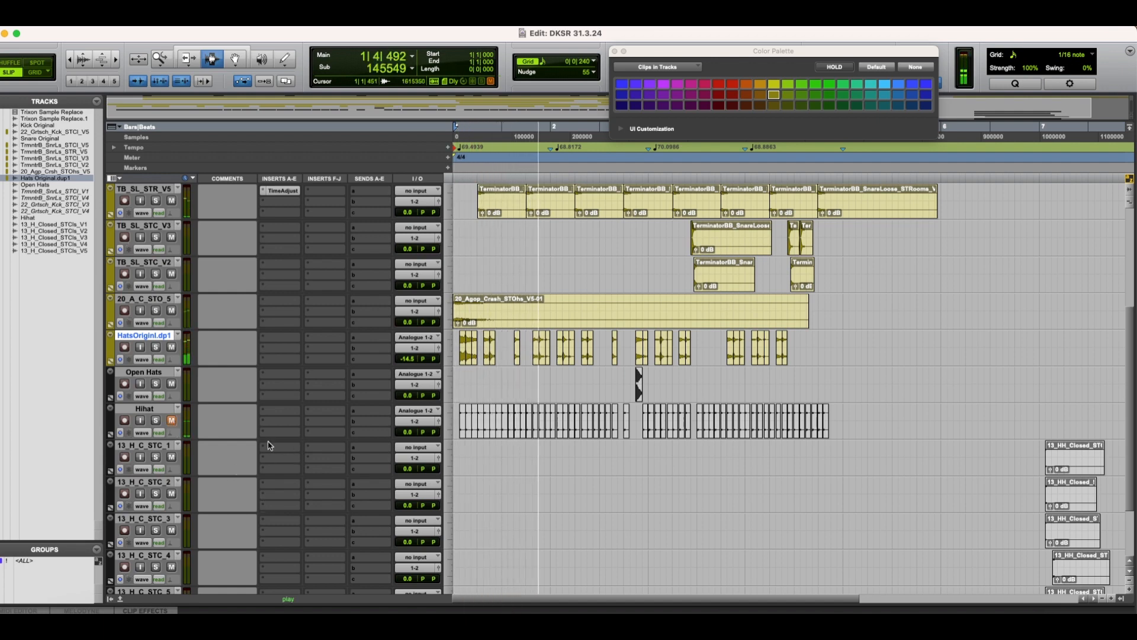
# Step: Mute HatsOriginl.dp1 and Open Hats with the Hihat track unmuted, listen to the hi-hat samples, and stop playback
pyautogui.click(172, 348)
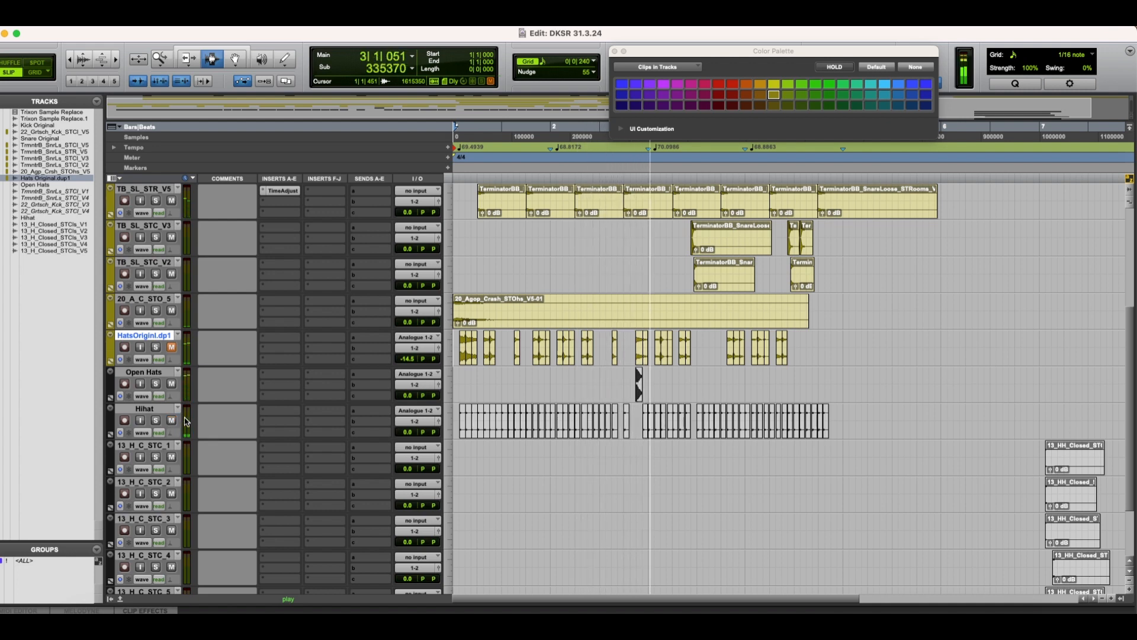
pyautogui.click(171, 385)
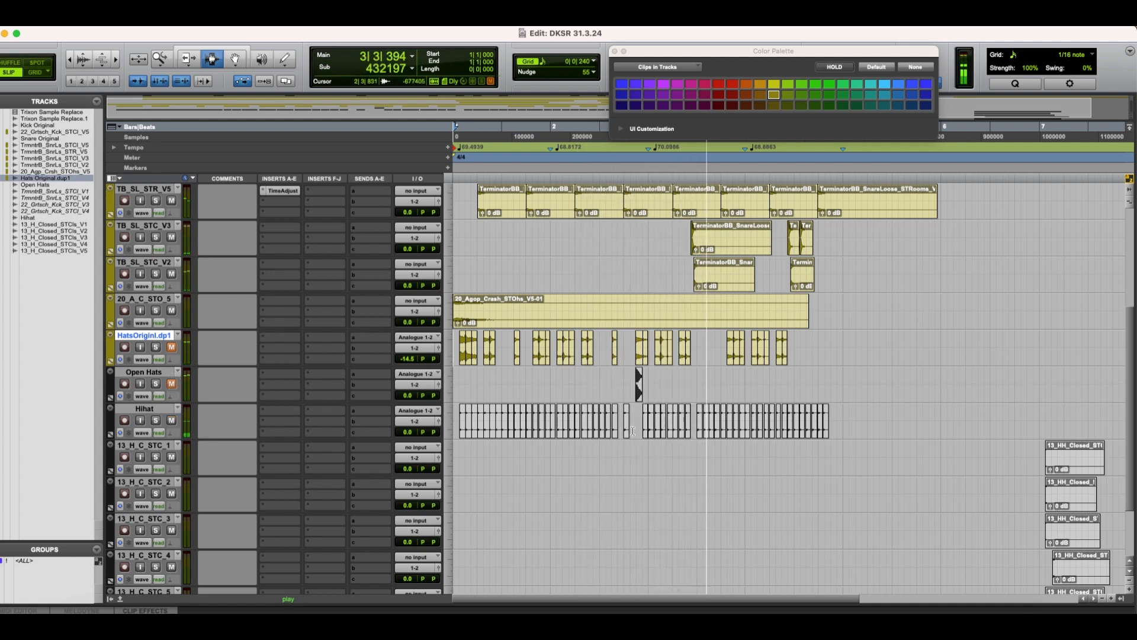
pyautogui.press('space')
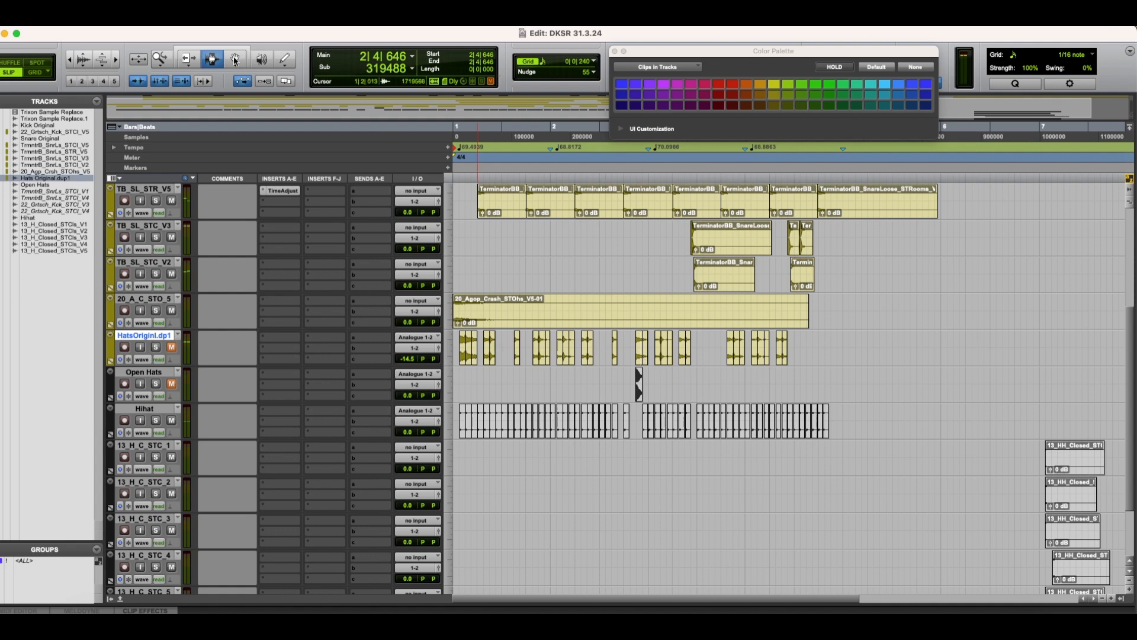
# Step: Move the open hi-hat sample from HatsOriginl.dp1 to the Hihat track at 2|4|469 and play from the start
pyautogui.click(235, 59)
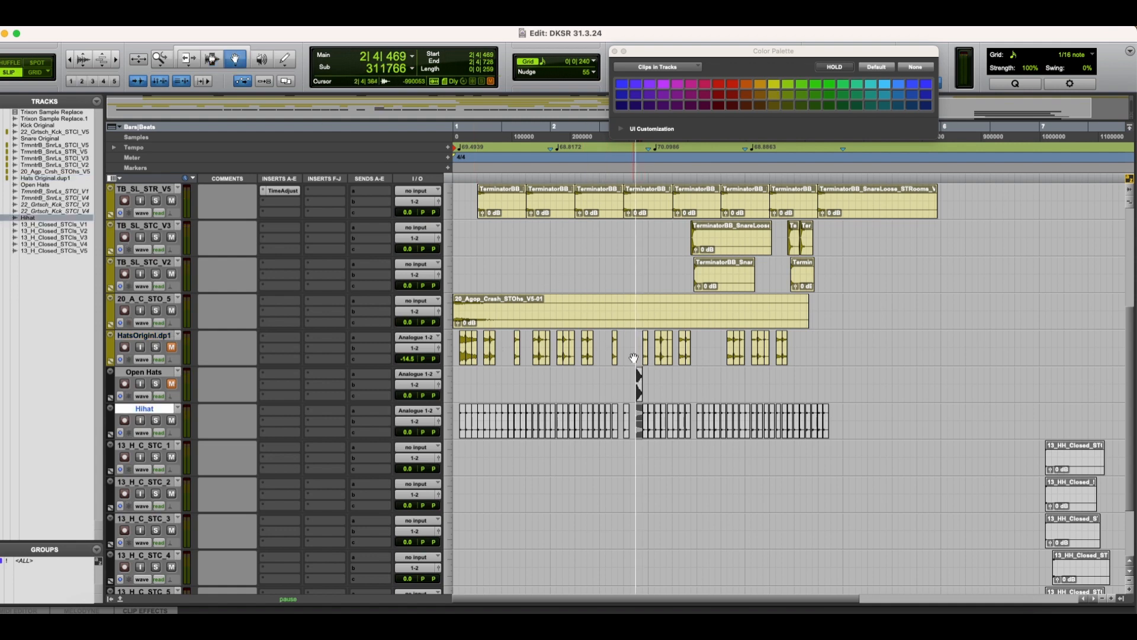
pyautogui.press('space')
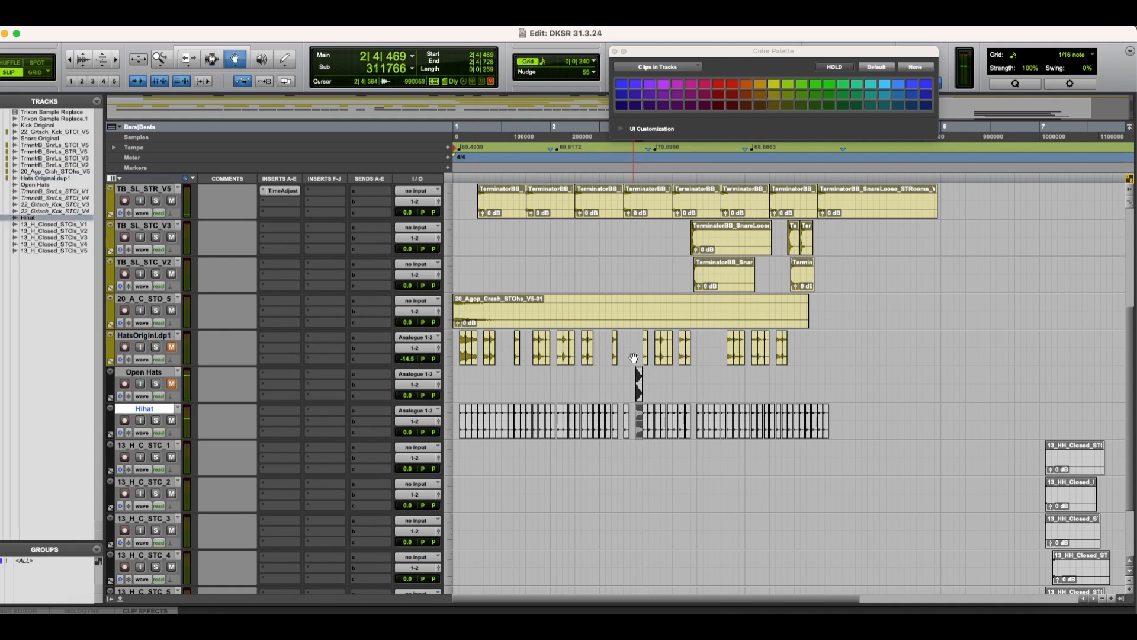
pyautogui.press('Return')
pyautogui.press('space')
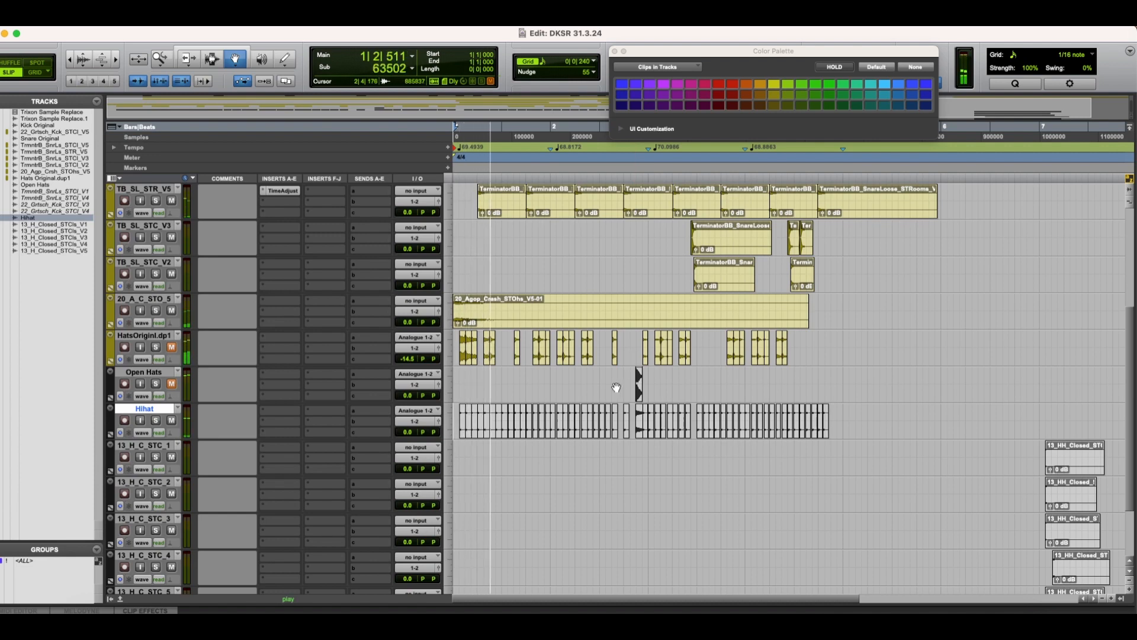
# Step: Select the Hihat clip at 2|3|499, enlarge the timeline view and play the session to check the hi-hat samples
pyautogui.click(614, 429)
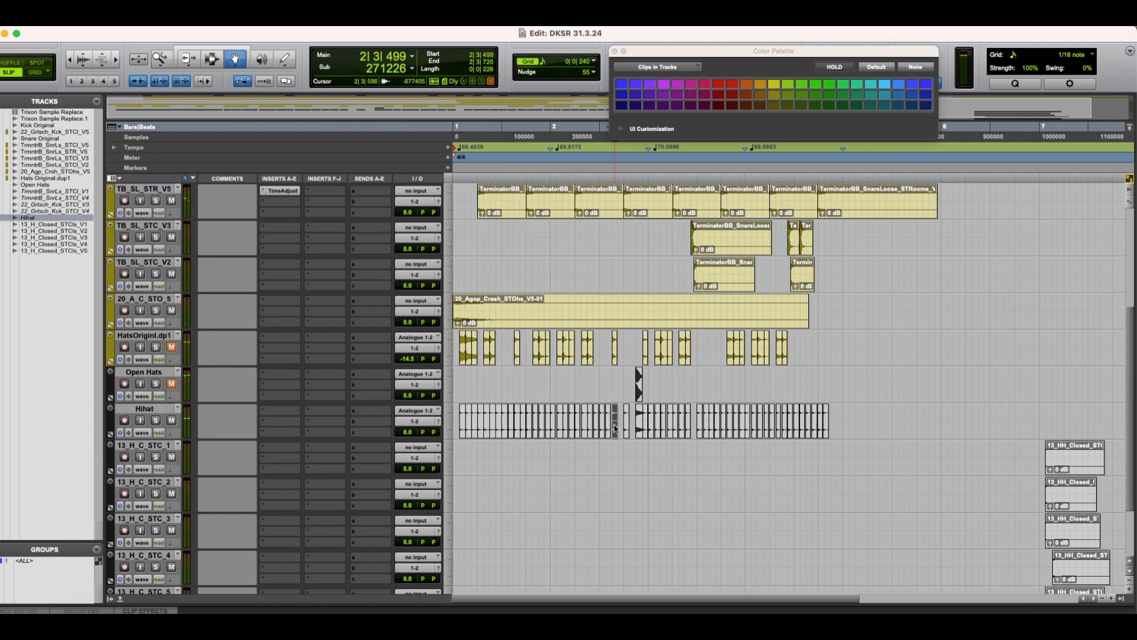
pyautogui.press('t')
pyautogui.press('t')
pyautogui.press('t')
pyautogui.press('space')
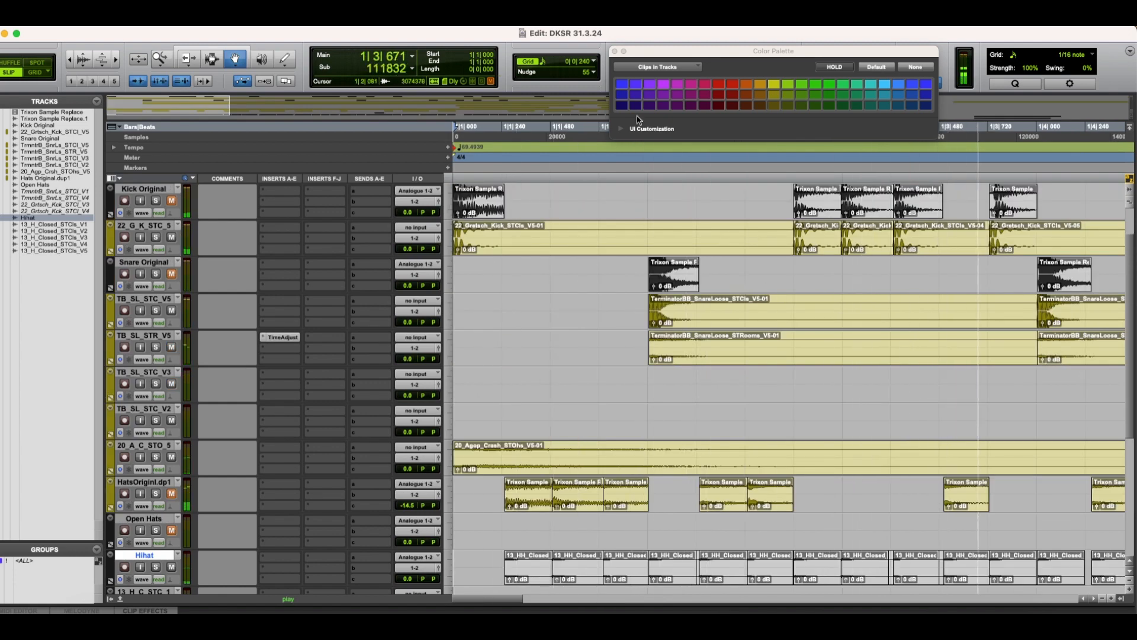
# Step: Close the Color Palette and show the video window while the session plays
pyautogui.click(615, 51)
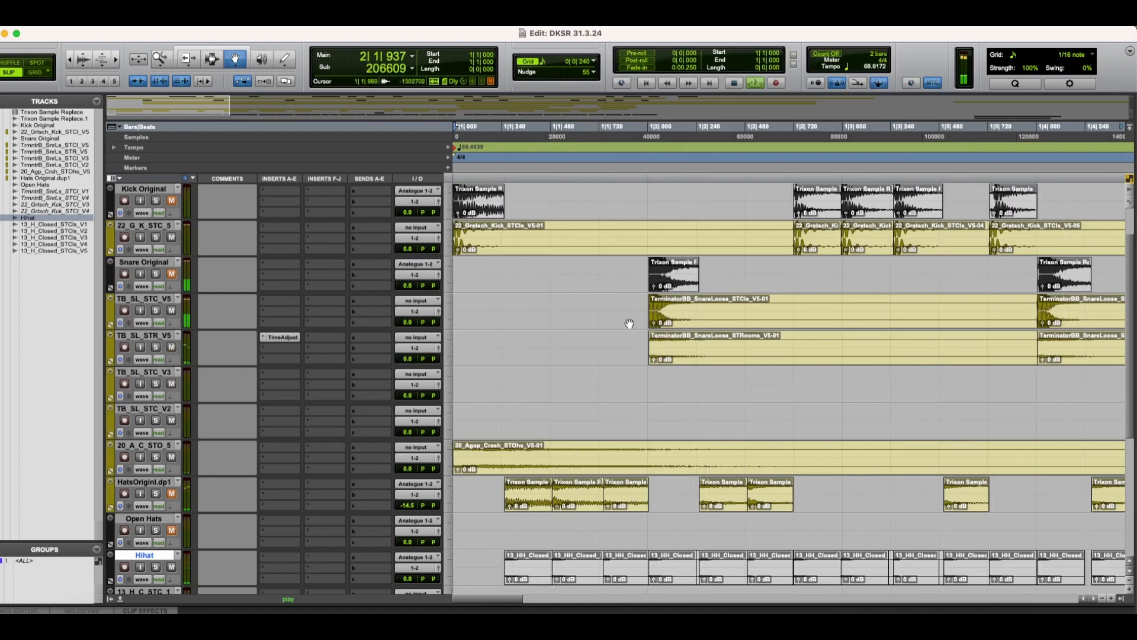
pyautogui.scroll(3, 629, 324)
pyautogui.click(999, 612)
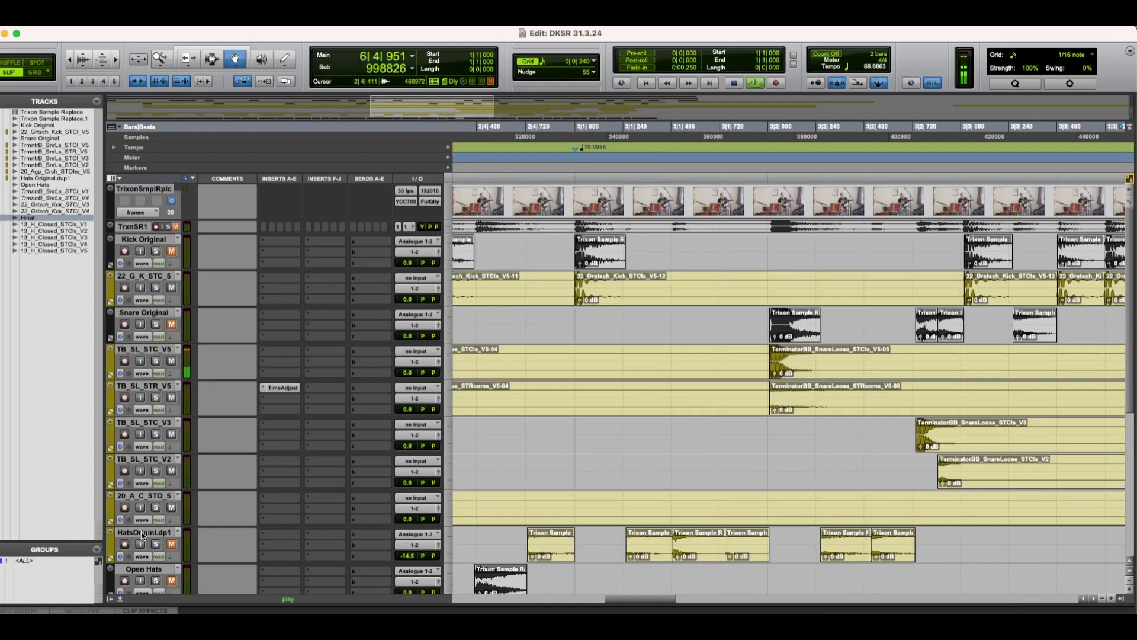
# Step: Stop playback, then hide the HatsOriginl.dp1 and Snare Original tracks and make them inactive
pyautogui.click(164, 535)
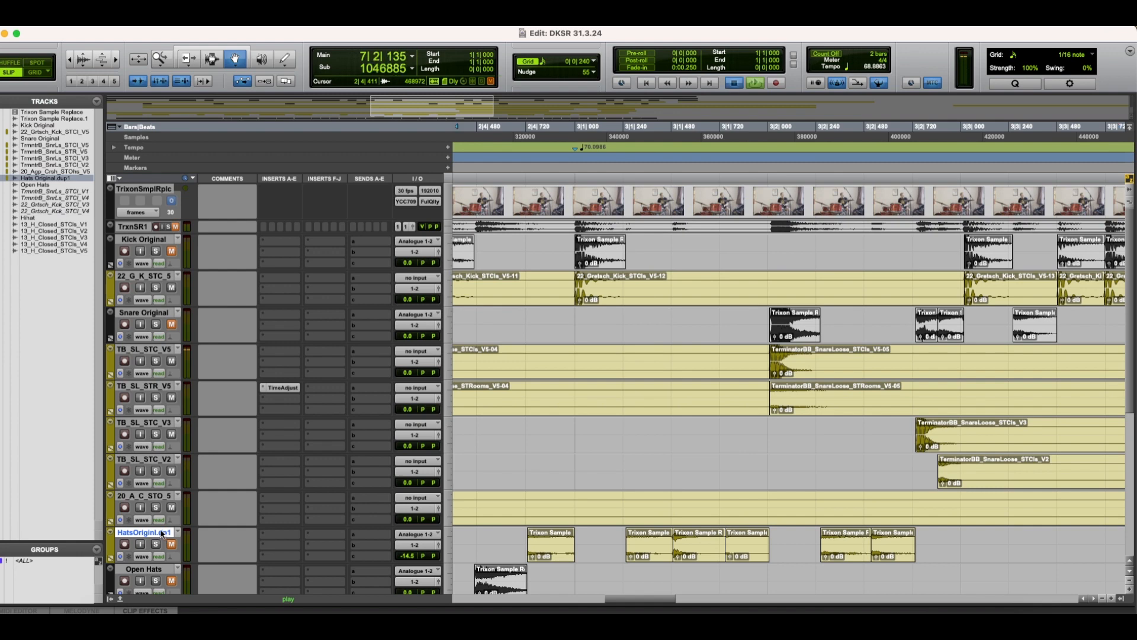
pyautogui.press('space')
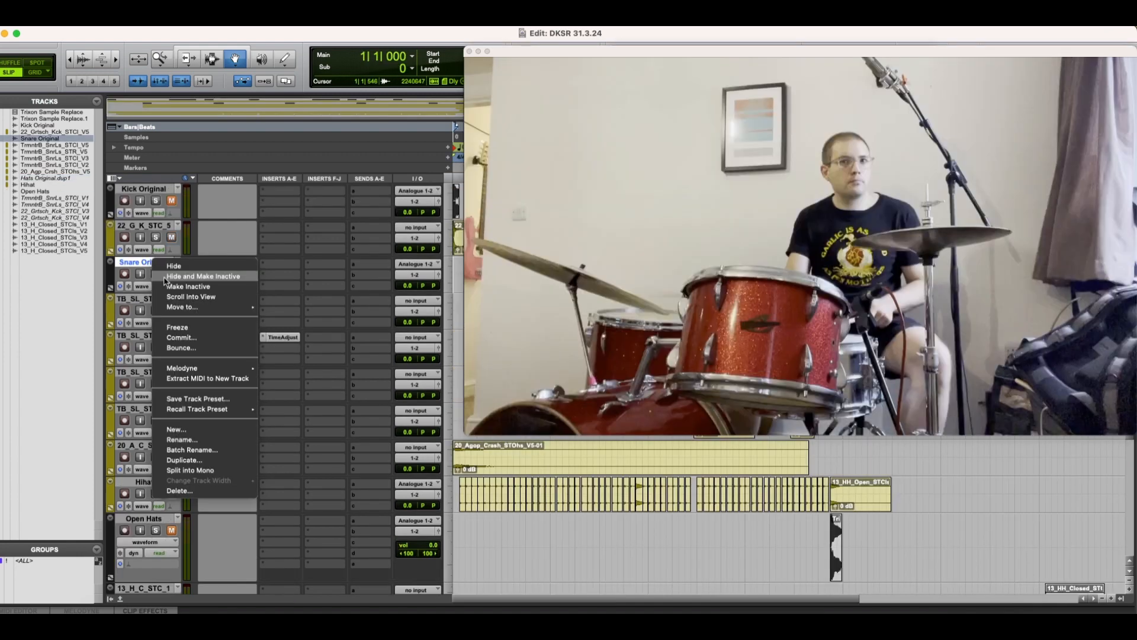
pyautogui.click(165, 280)
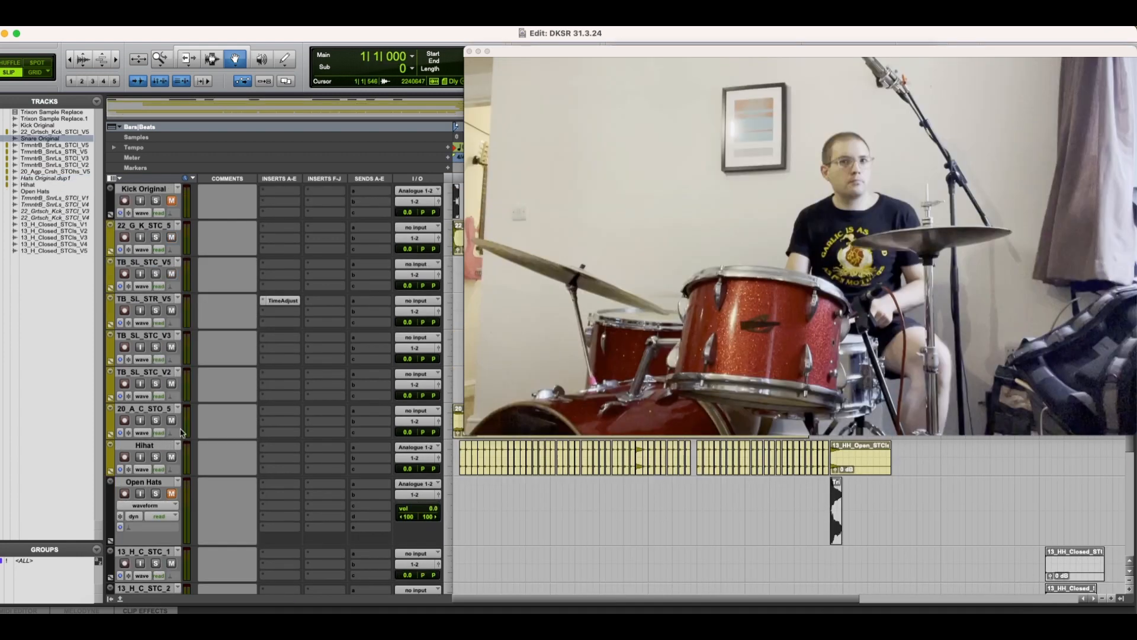
# Step: Hide the Open Hats track and the five closed hi-hat tracks 13_H_C_STC_1 to 13_H_C_STC_5
pyautogui.click(142, 481)
pyautogui.scroll(-5, 142, 481)
pyautogui.keyDown('shift'); pyautogui.click(151, 504); pyautogui.keyUp('shift')
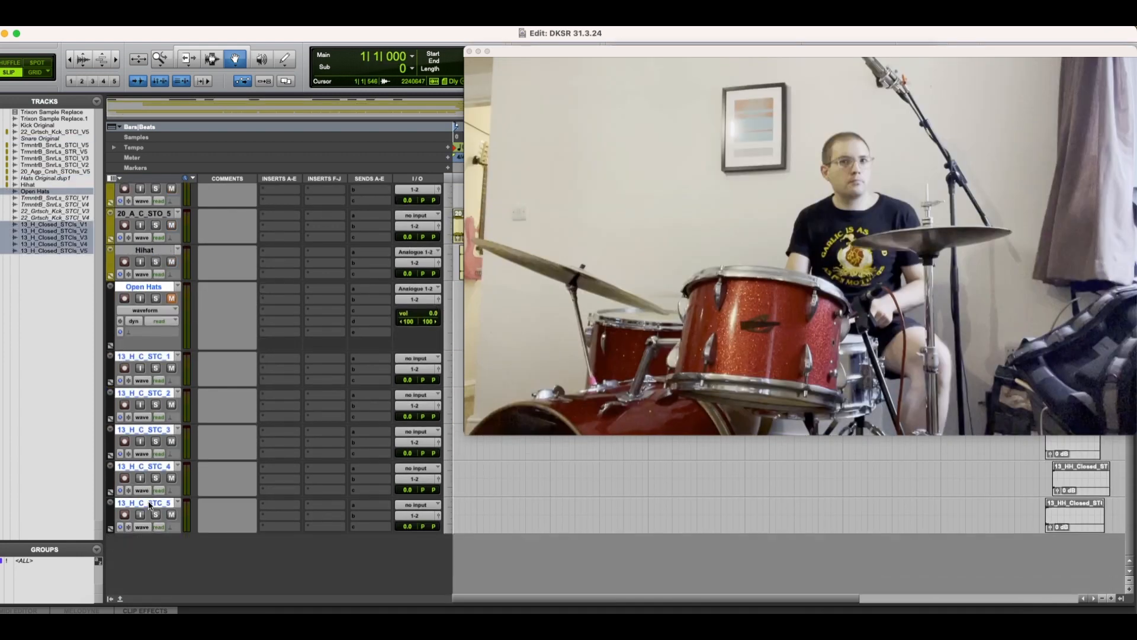
pyautogui.rightClick(150, 504)
pyautogui.click(180, 516)
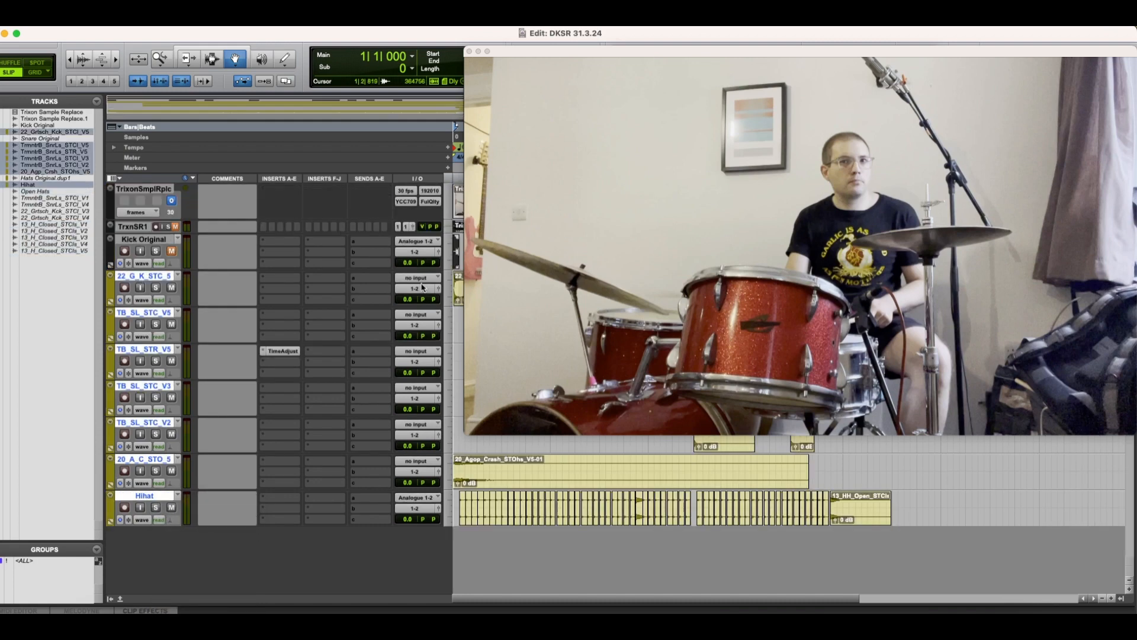
# Step: Route the outputs of all kick, snare, crash and hi-hat sample tracks to a new stereo Aux Input track named Drums
pyautogui.keyDown('alt'); pyautogui.keyDown('shift'); pyautogui.click(416, 289); pyautogui.keyUp('shift'); pyautogui.keyUp('alt')
pyautogui.click(427, 332)
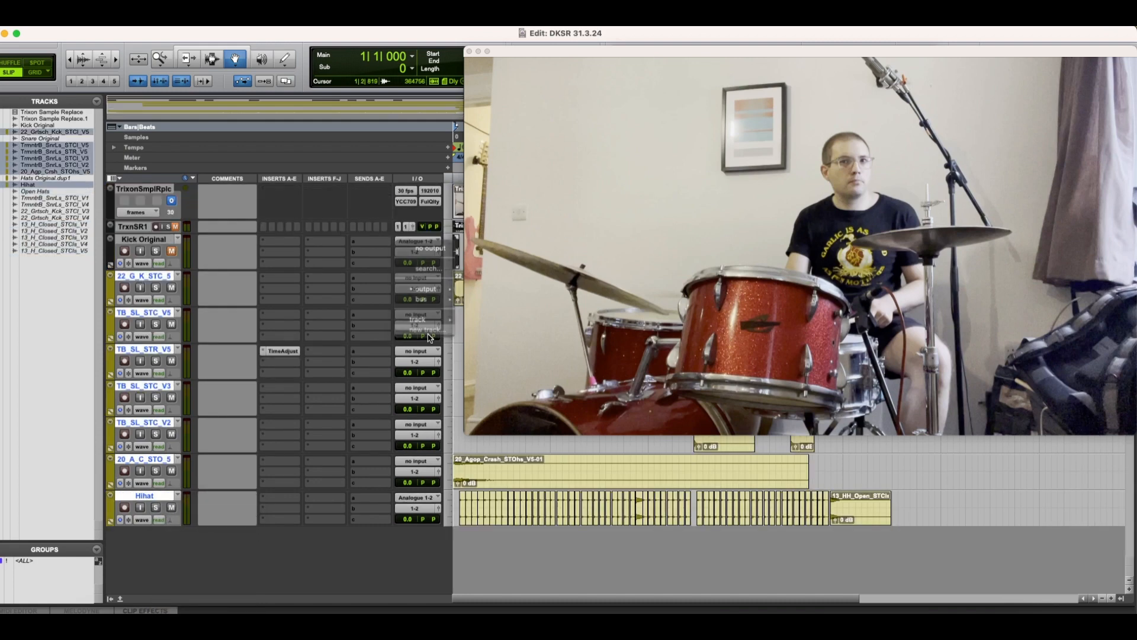
pyautogui.write('dR')
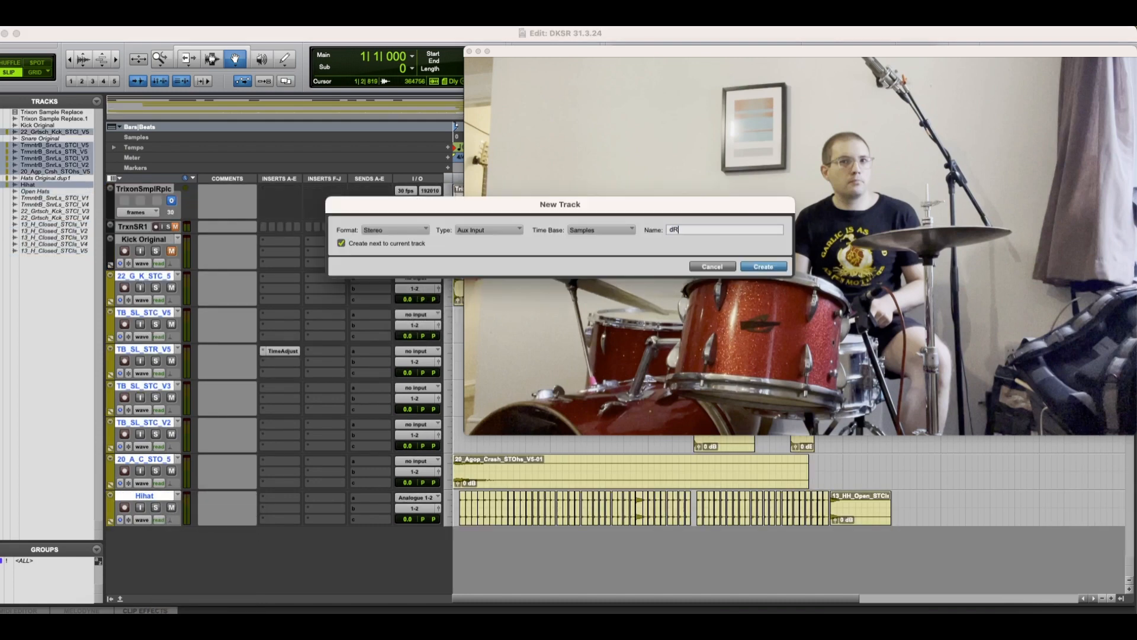
pyautogui.write('UM')
pyautogui.press('BackSpace')
pyautogui.write('Drums')
pyautogui.press('Return')
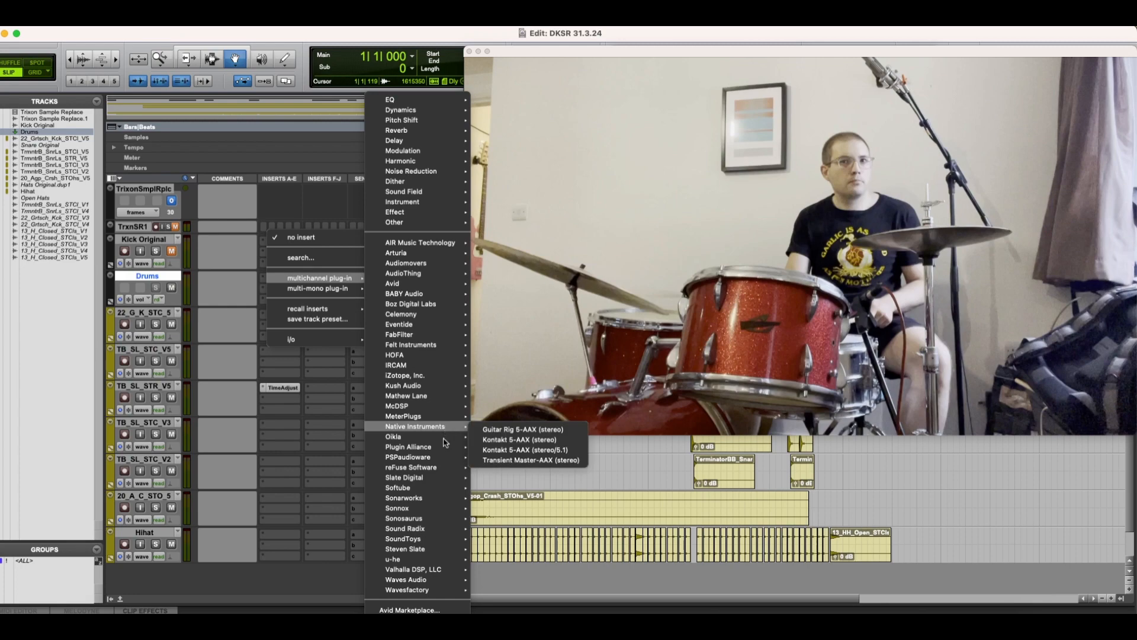
# Step: Insert the stereo Lindell 80 Channel plug-in from Plugin Alliance on the first insert of the Drums track
pyautogui.moveTo(437, 448)
pyautogui.scroll(-5, 534, 448)
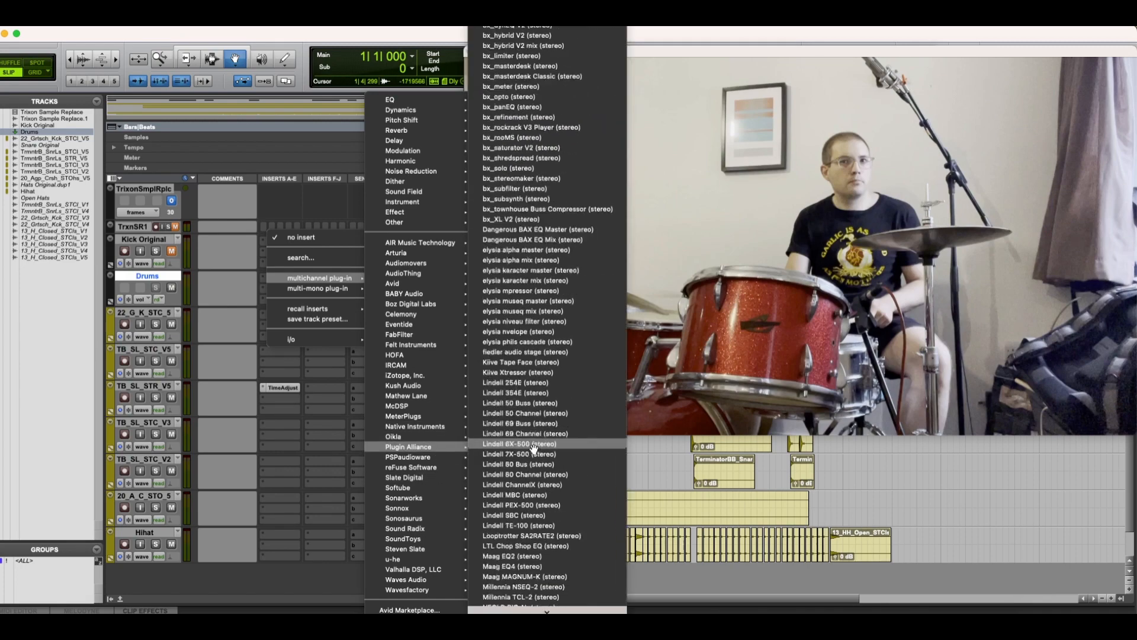
pyautogui.scroll(-7, 534, 448)
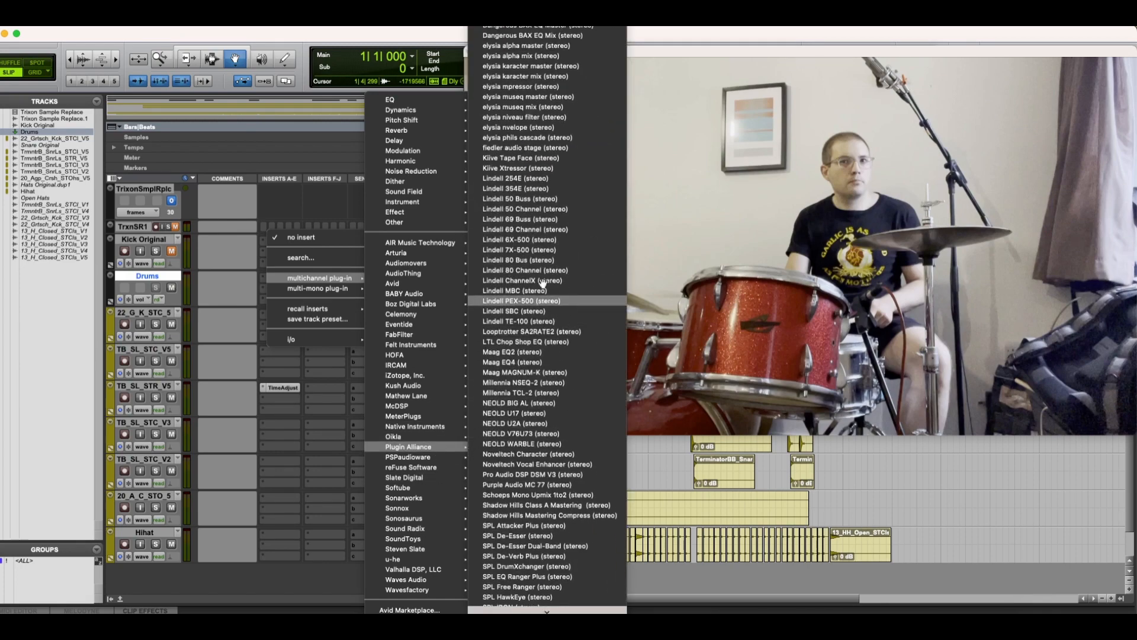
pyautogui.click(540, 270)
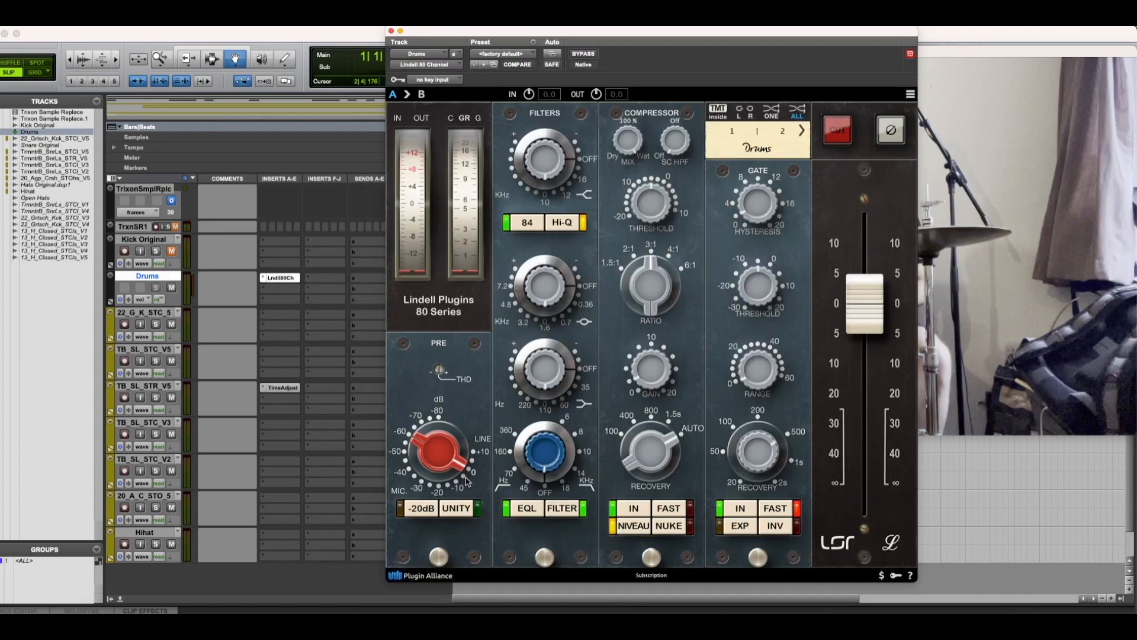
# Step: Set the channel strip's preamp gain to 6.73 dB, lower its output fader a few dB below 0, and close the plug-in window
pyautogui.moveTo(434, 449); pyautogui.dragTo(436, 437)
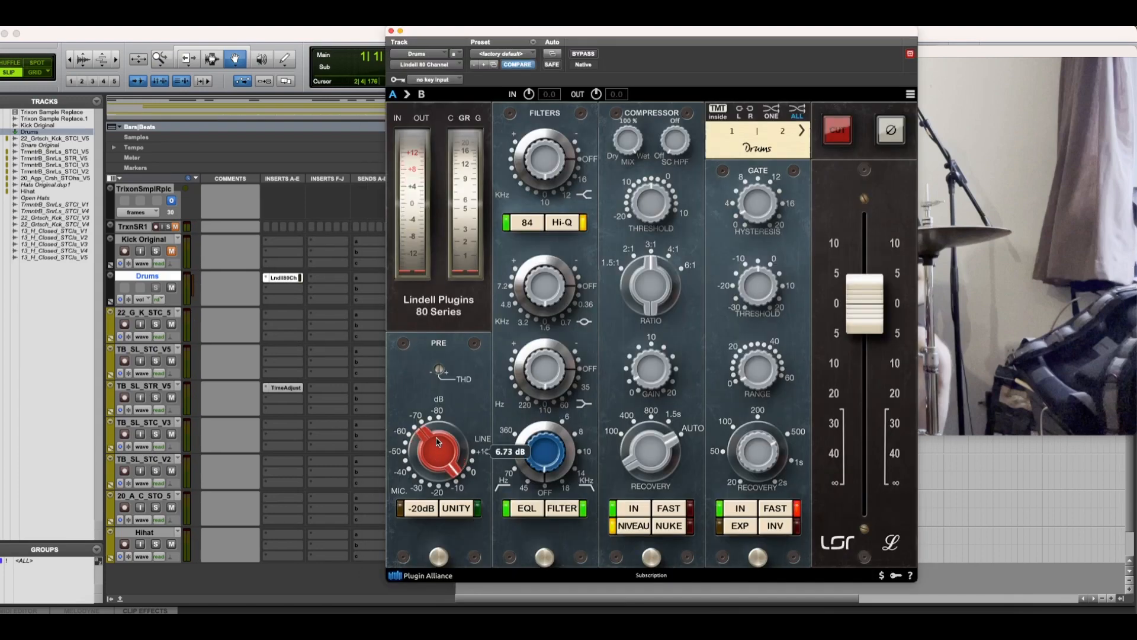
pyautogui.moveTo(873, 314); pyautogui.dragTo(867, 335)
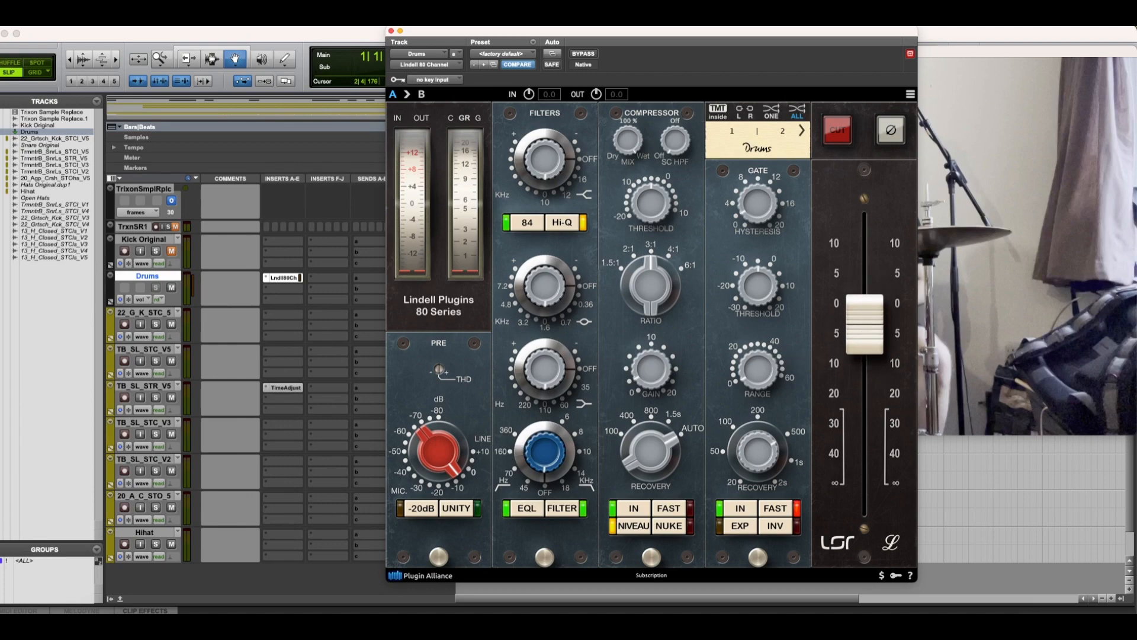
pyautogui.click(391, 32)
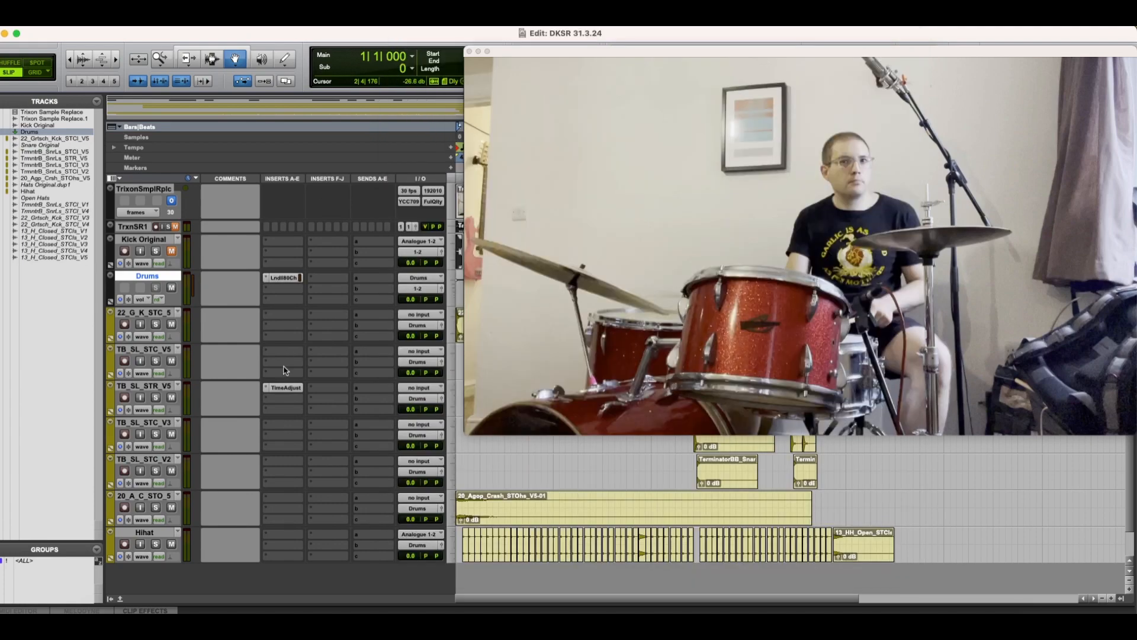
# Step: Insert the Waves L2 Ultramaximizer on the second insert of the Drums track and lower its threshold slightly
pyautogui.click(278, 292)
pyautogui.moveTo(323, 288)
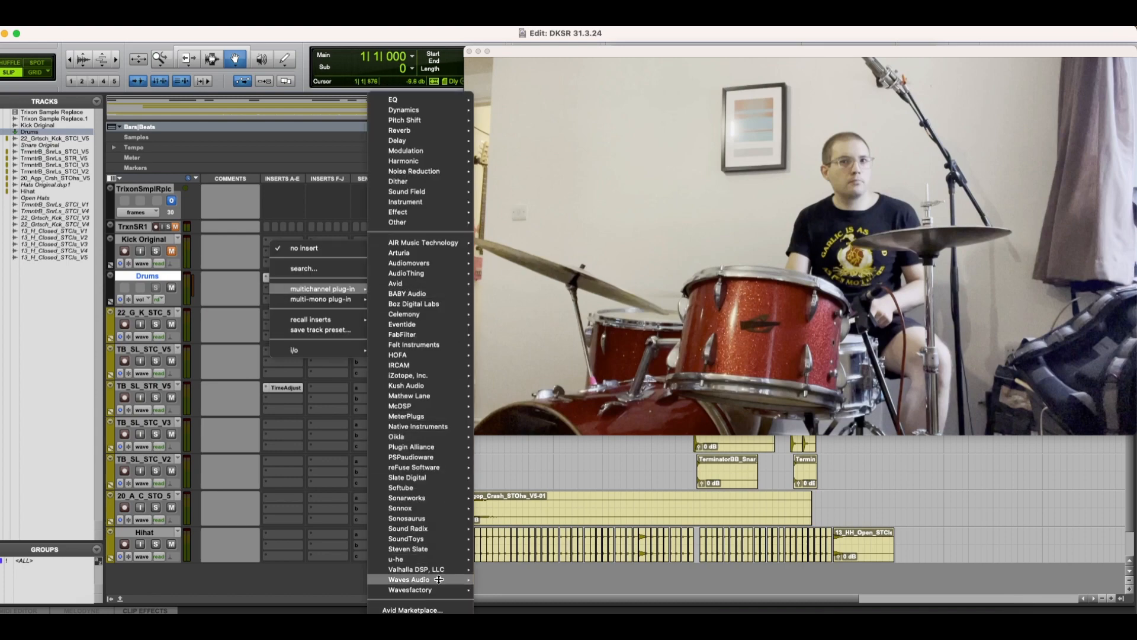
pyautogui.moveTo(438, 579)
pyautogui.click(536, 446)
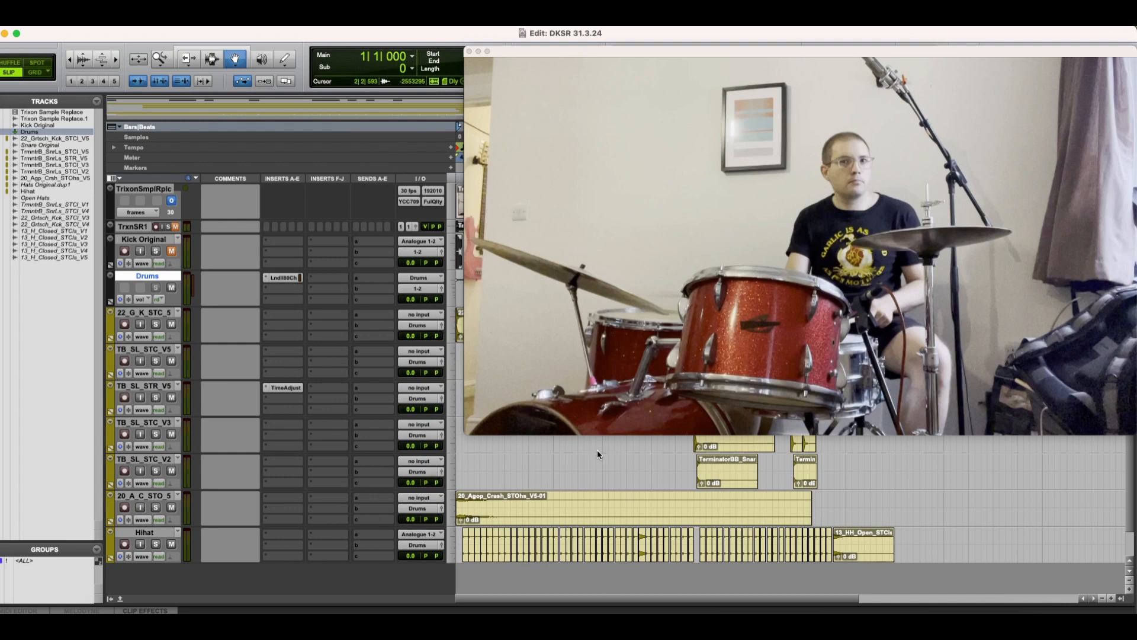
pyautogui.moveTo(424, 124); pyautogui.dragTo(421, 134)
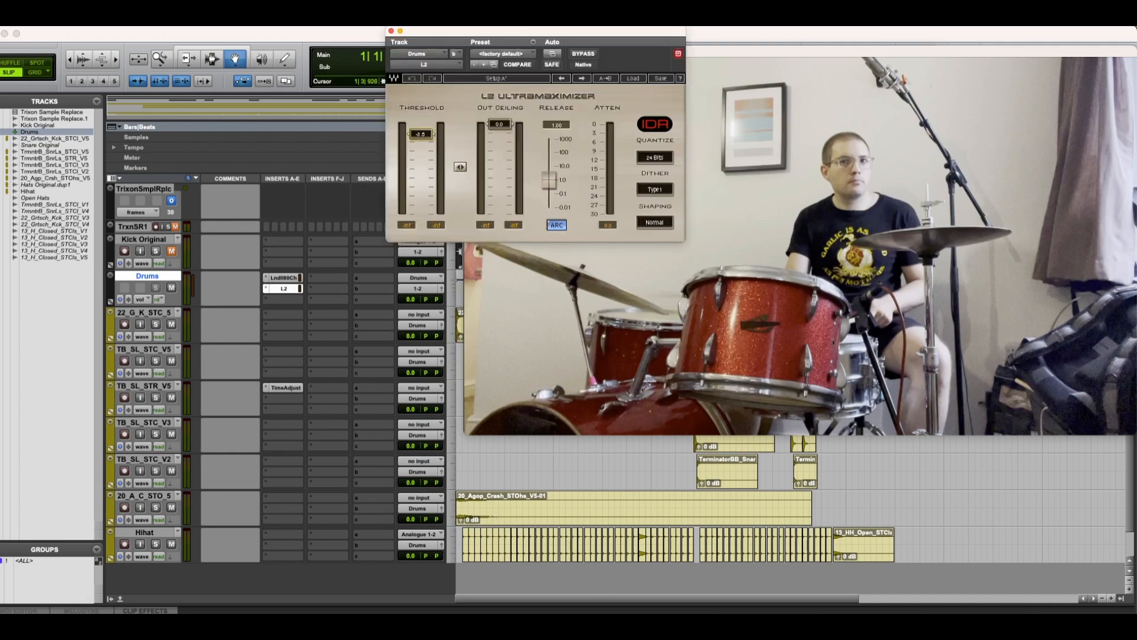
# Step: Play the session with the original TrxnSR1 track soloed, and play the processed Drums mix with that track muted to compare them
pyautogui.press('space')
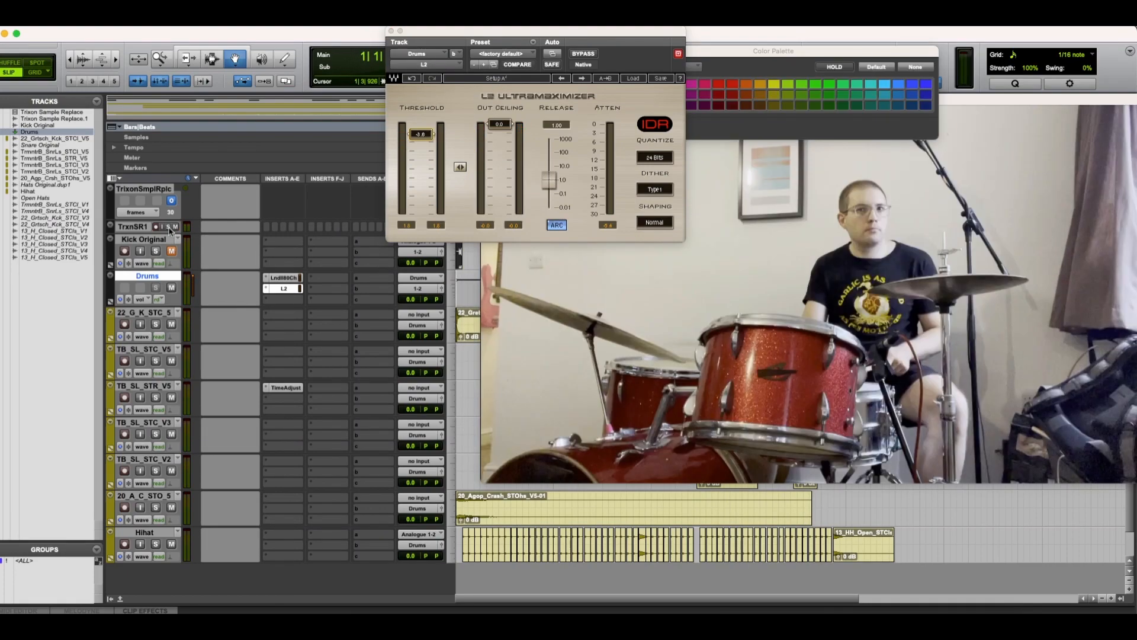
pyautogui.click(169, 227)
pyautogui.press('space')
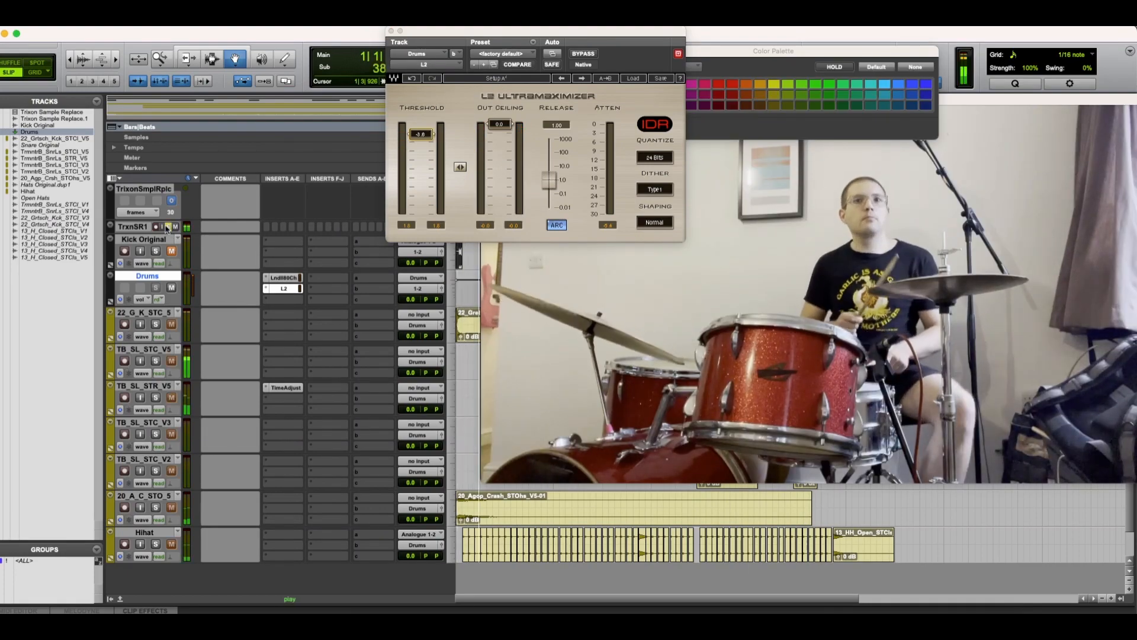
pyautogui.press('space')
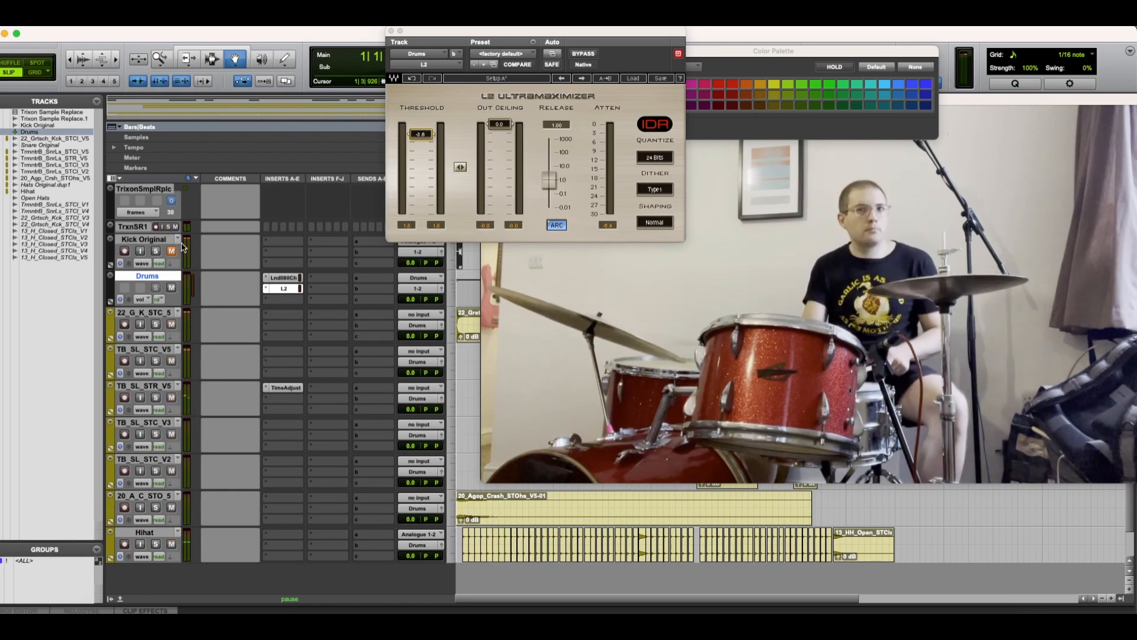
pyautogui.press('space')
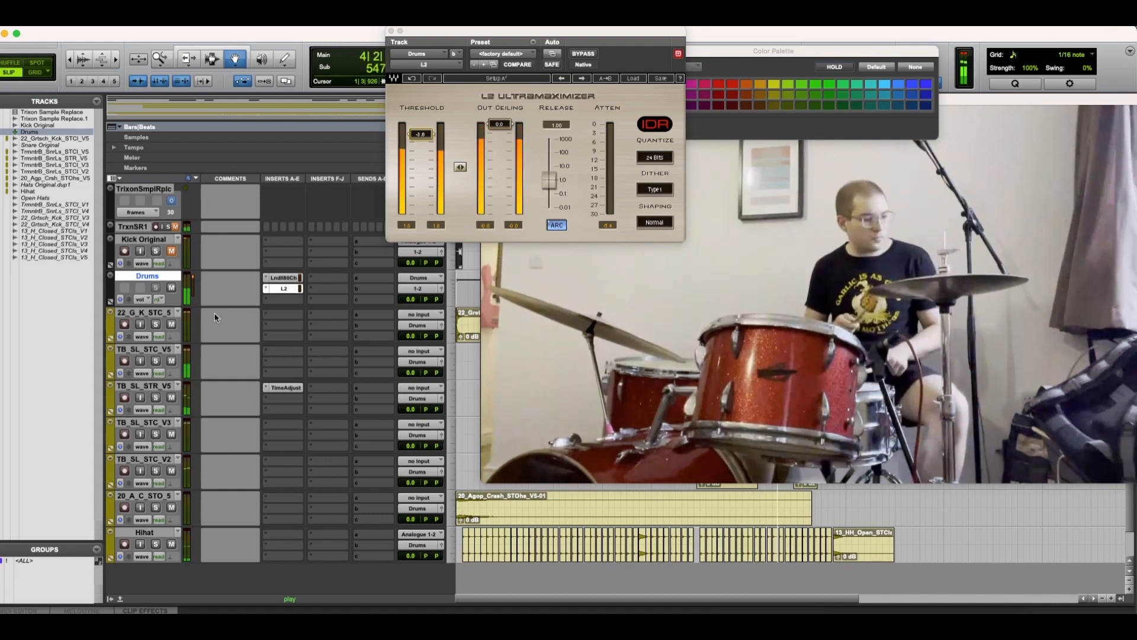
pyautogui.press('space')
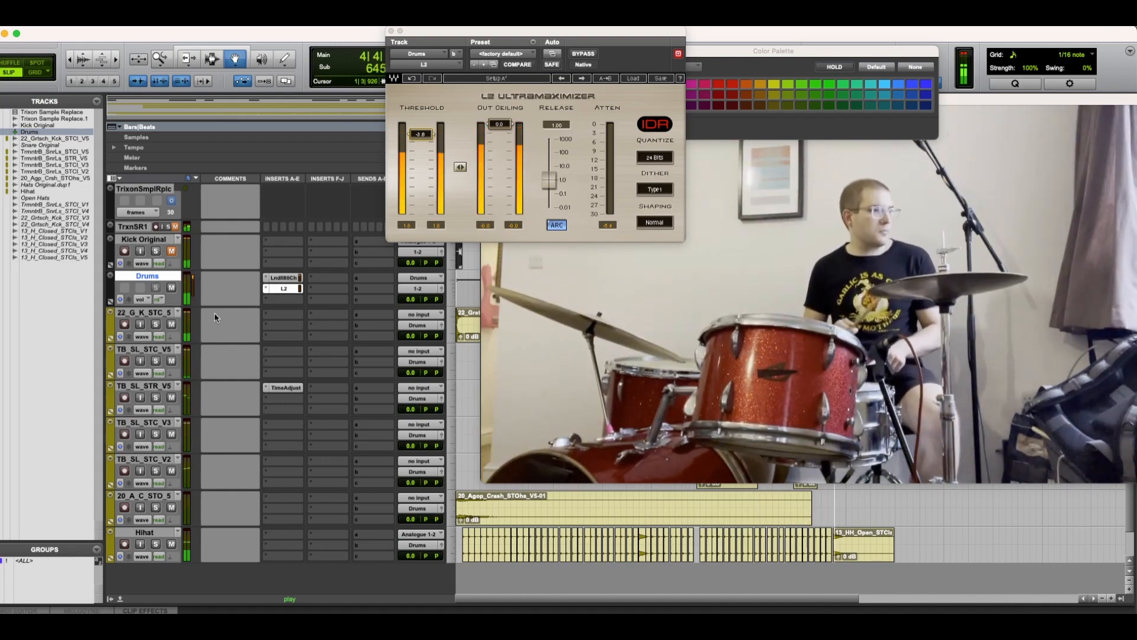